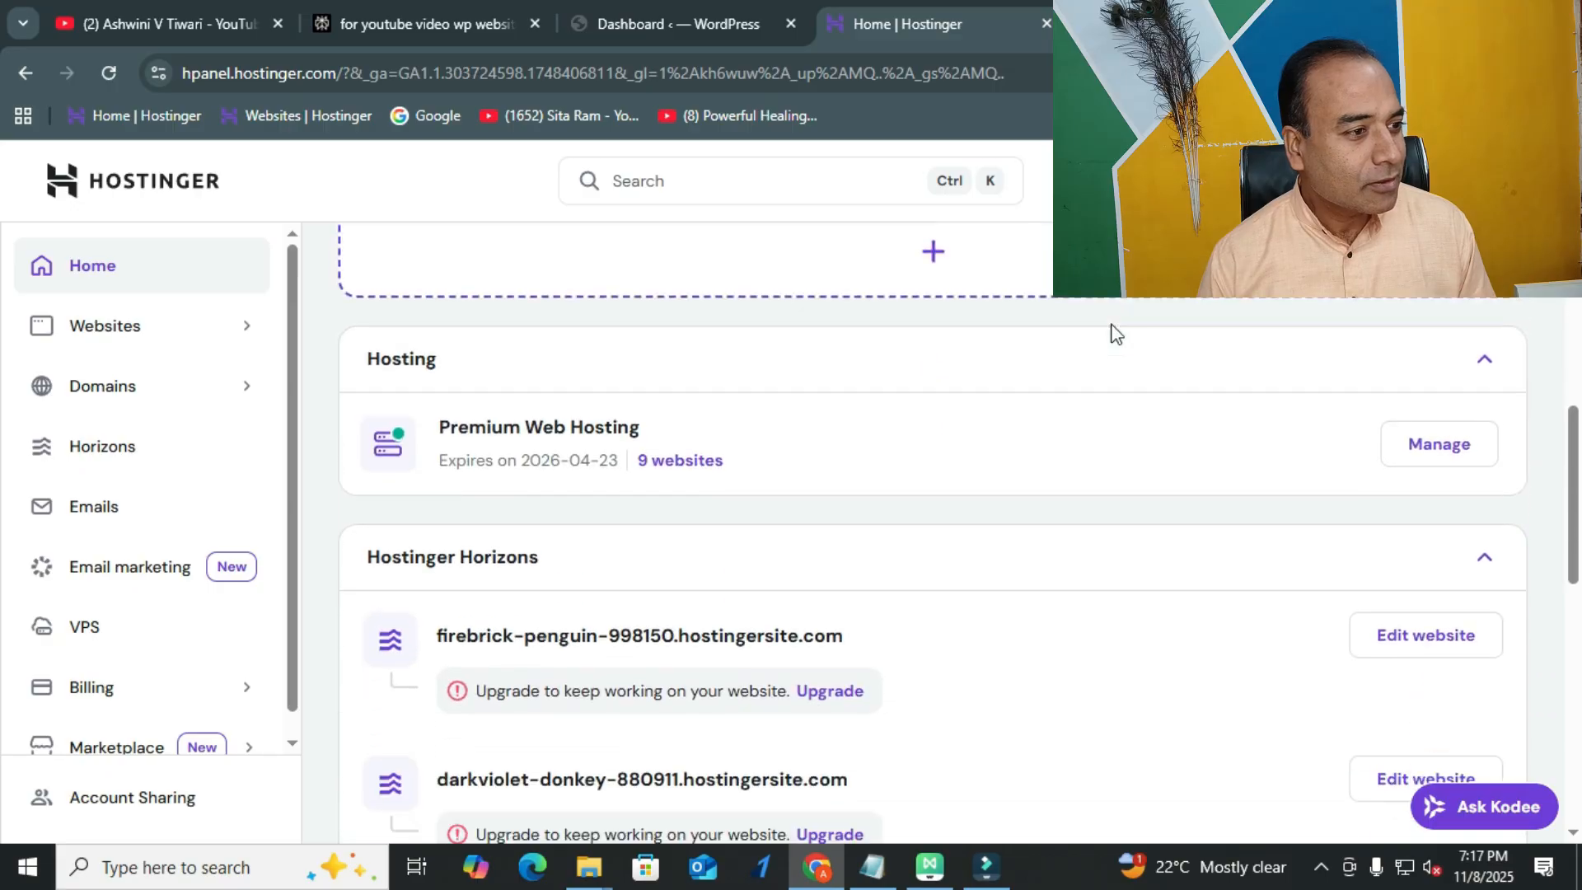
Scroll through and reload the Hostinger home dashboard
scroll(1110, 324, "down", 3)
scroll(1110, 323, "down", 3)
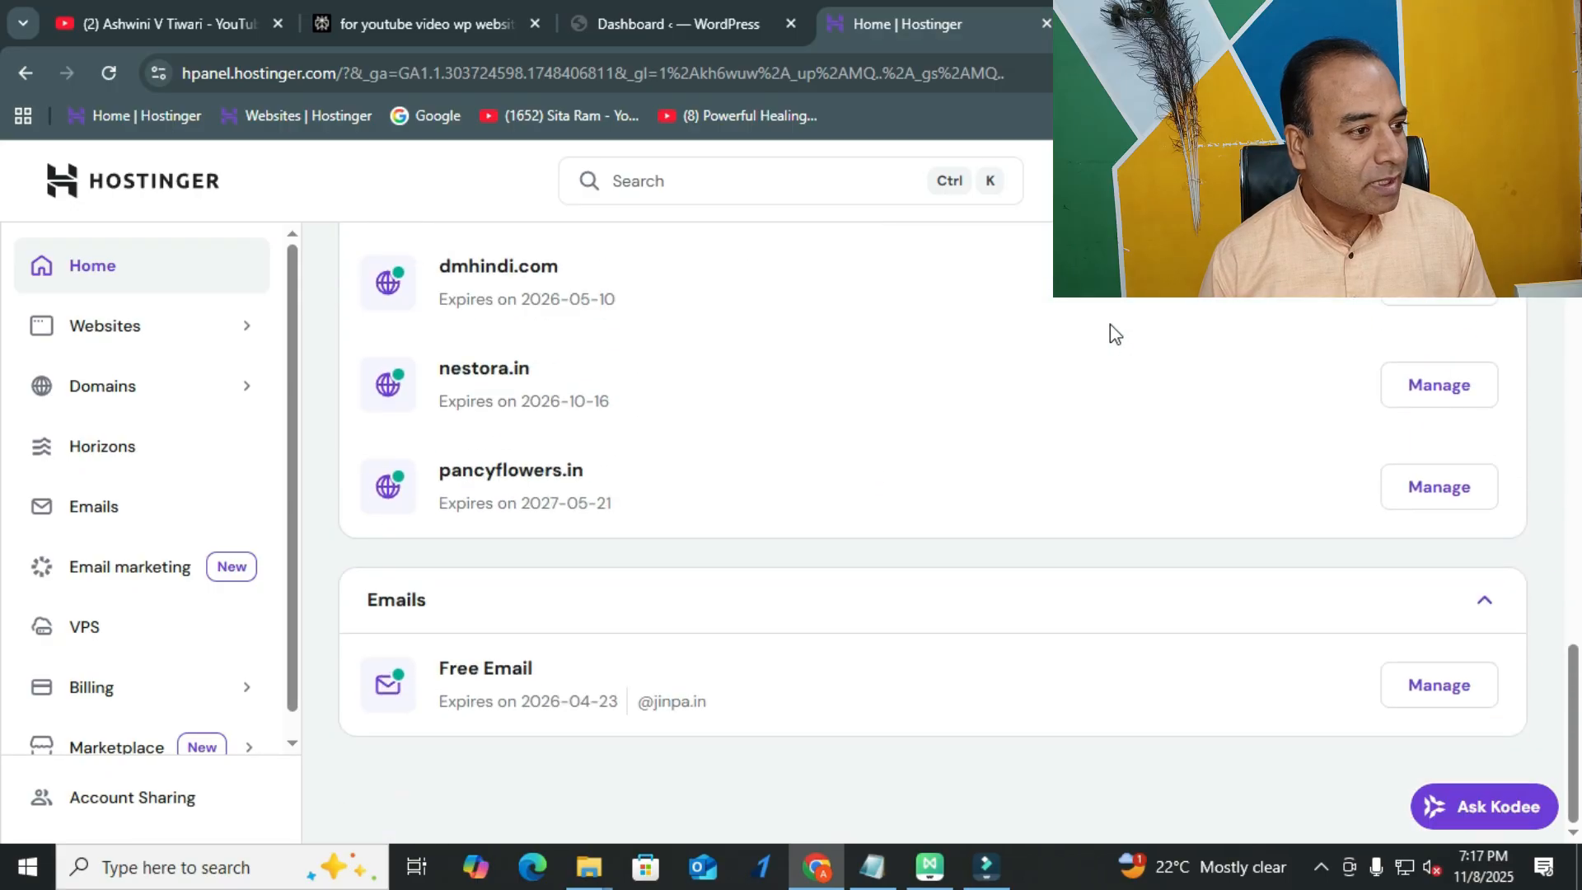
scroll(1110, 324, "up", 12)
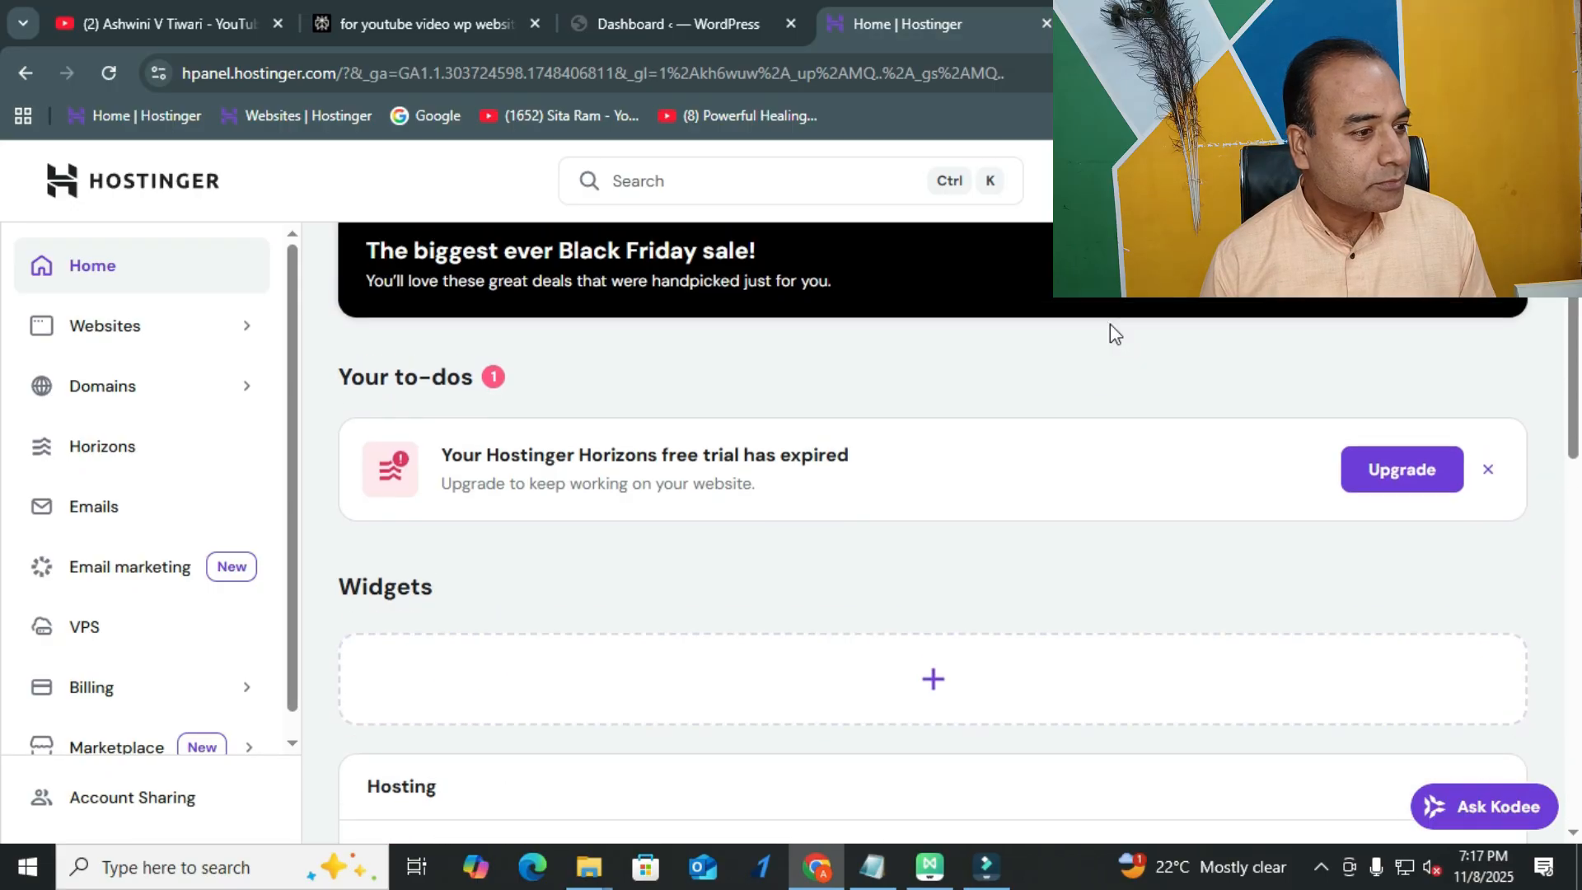
scroll(1112, 336, "down", 4)
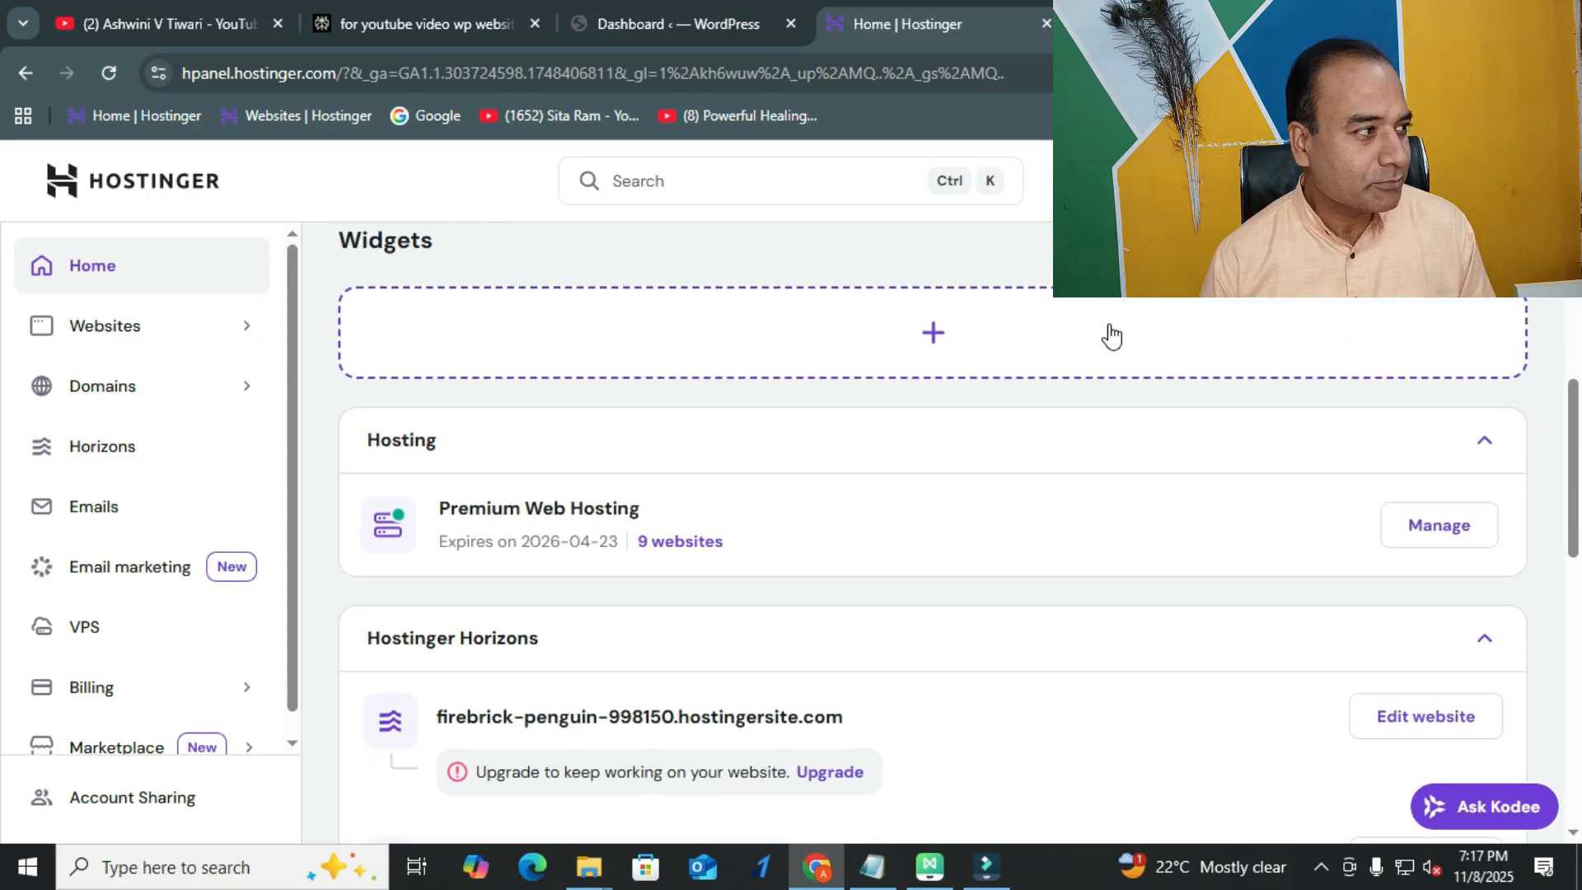
scroll(1110, 335, "down", 3)
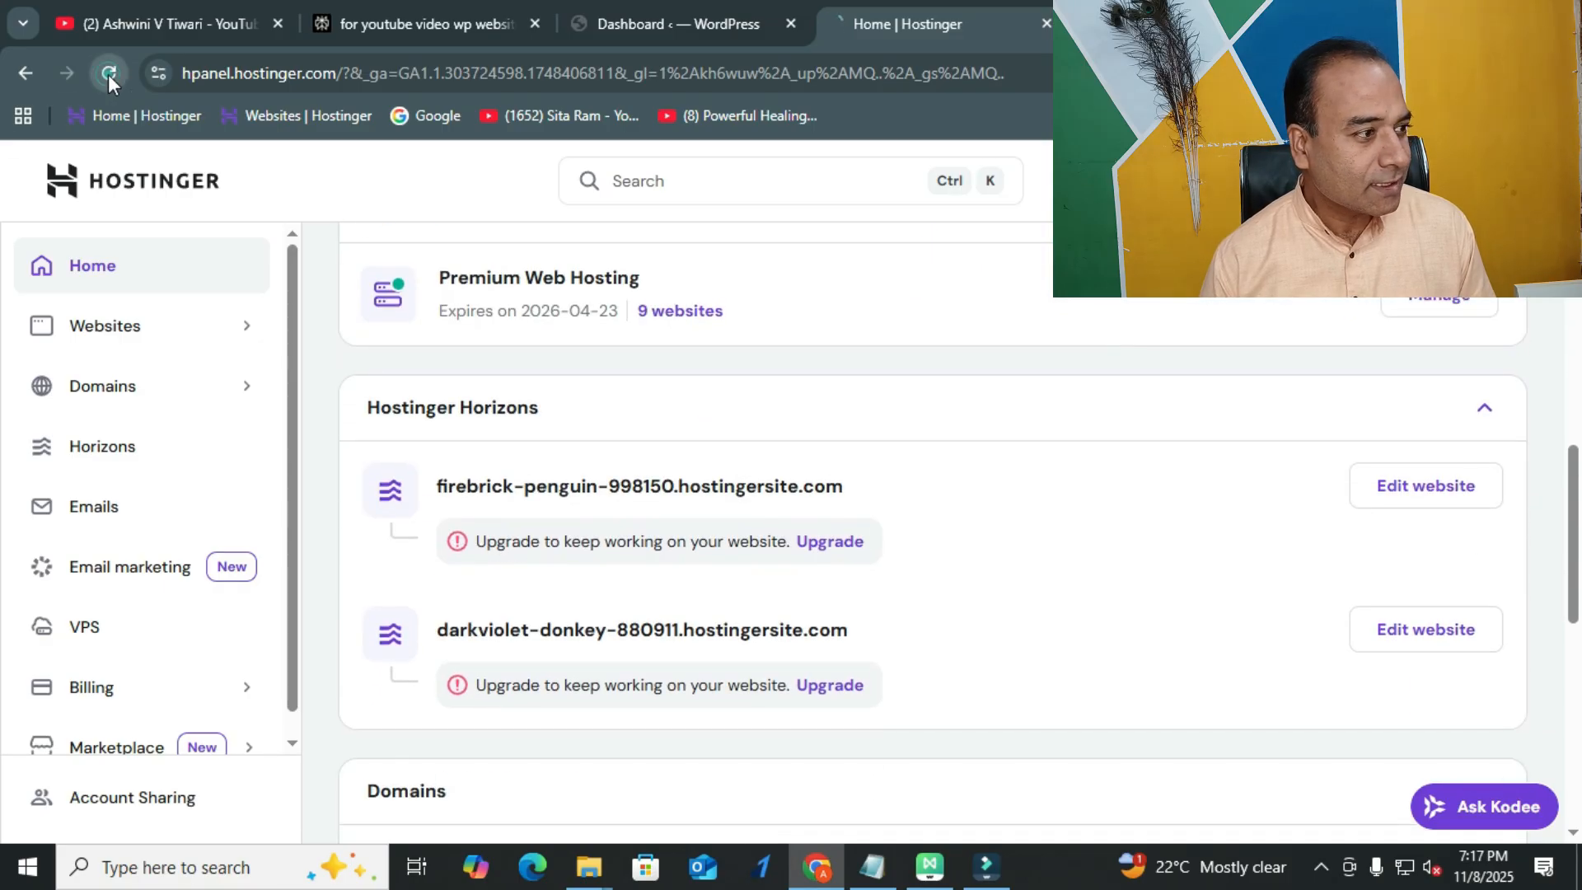
left_click(108, 72)
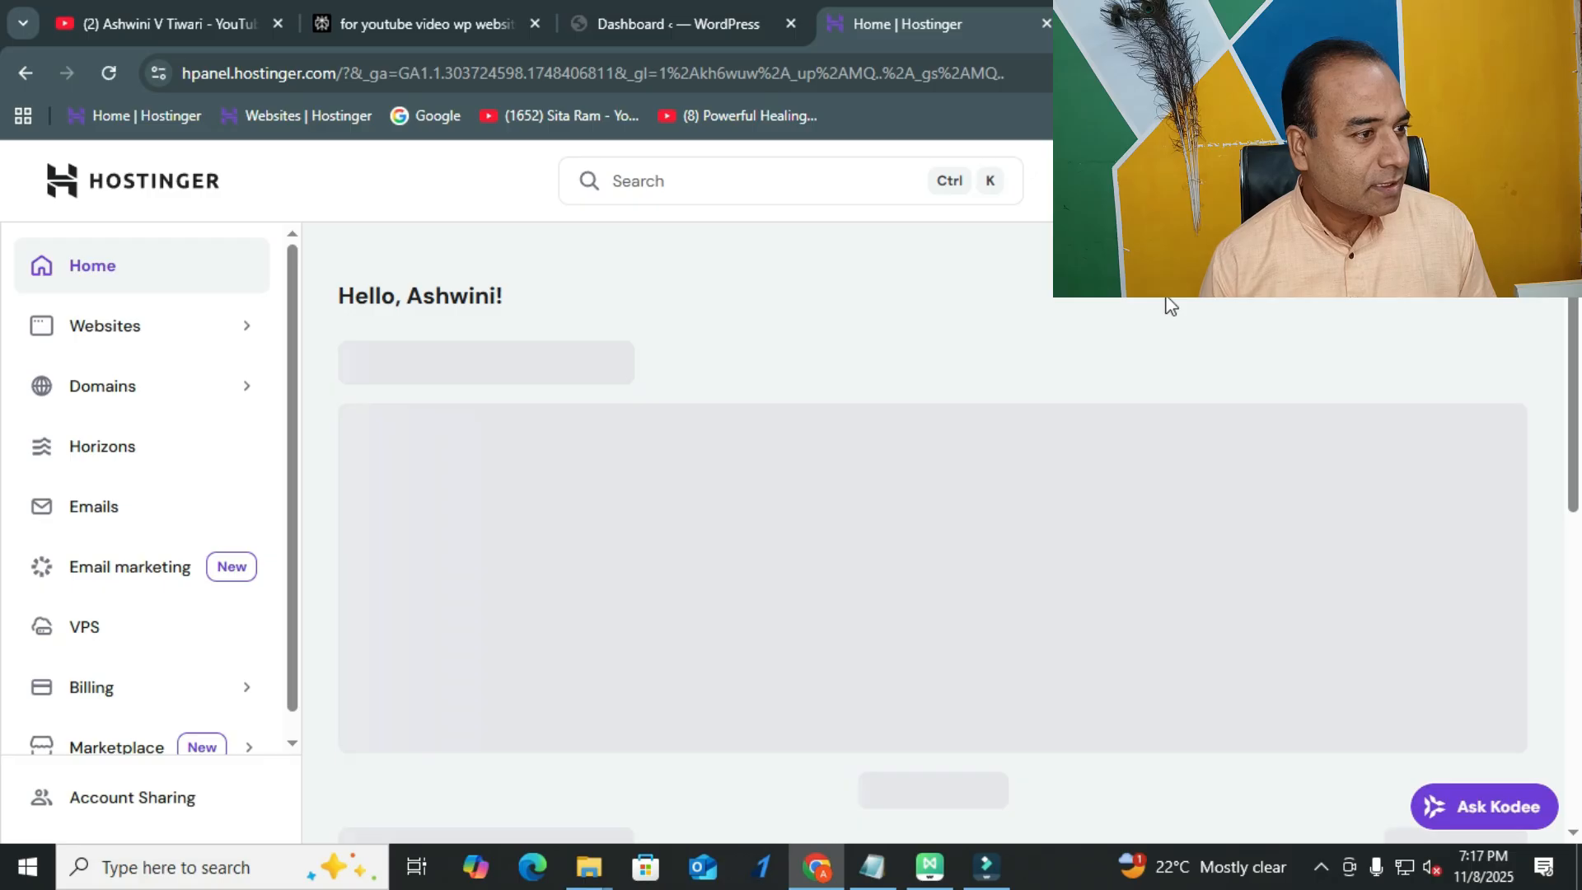
scroll(1166, 298, "down", 5)
scroll(1166, 298, "down", 1)
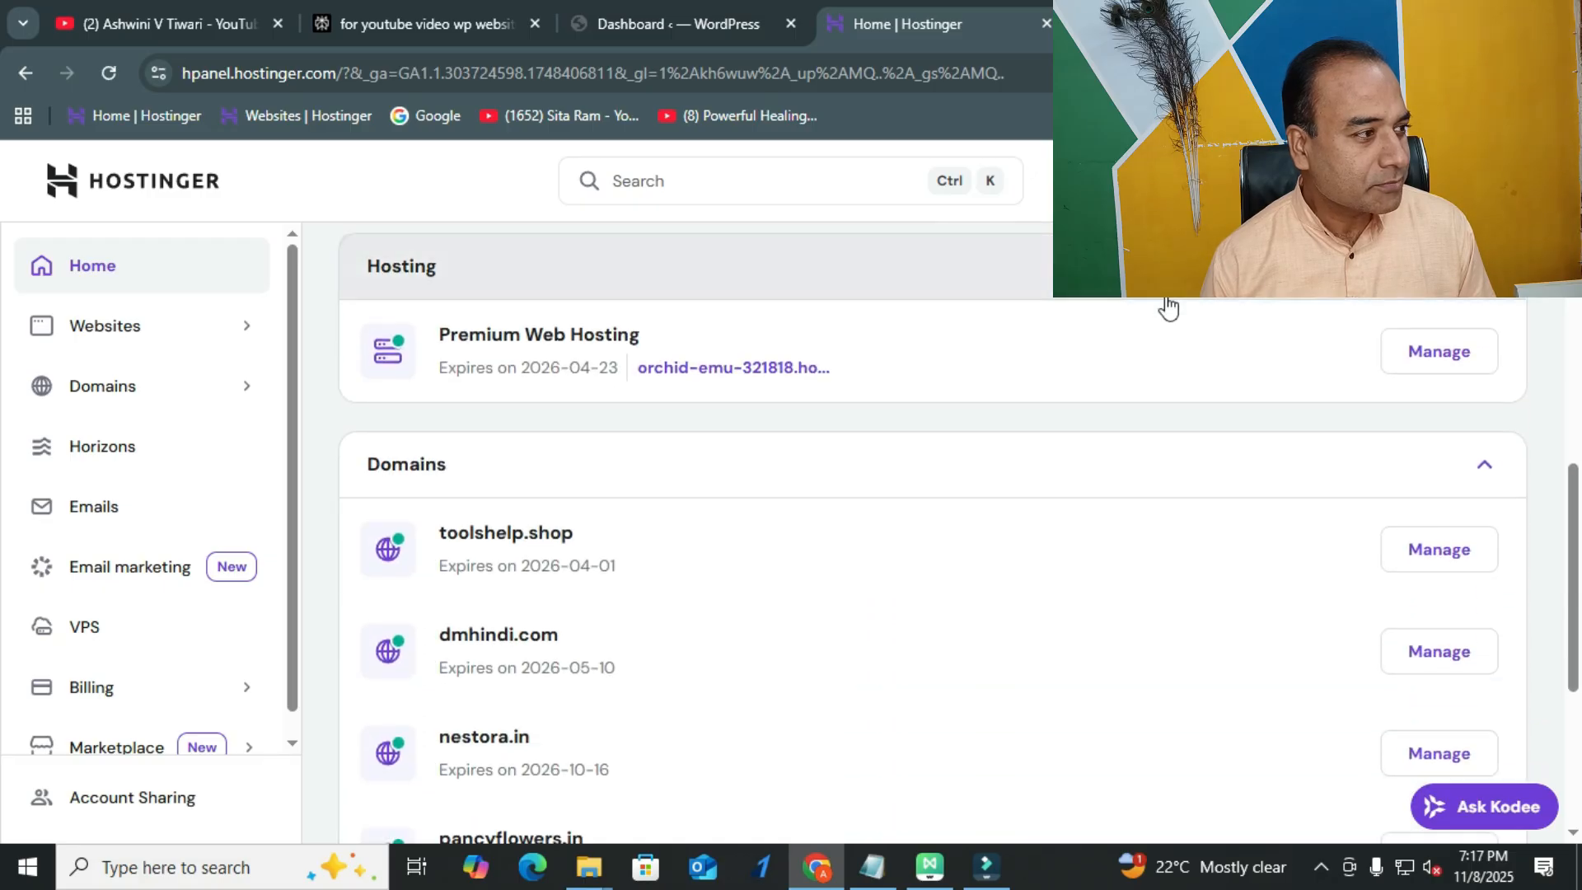
scroll(1178, 496, "down", 2)
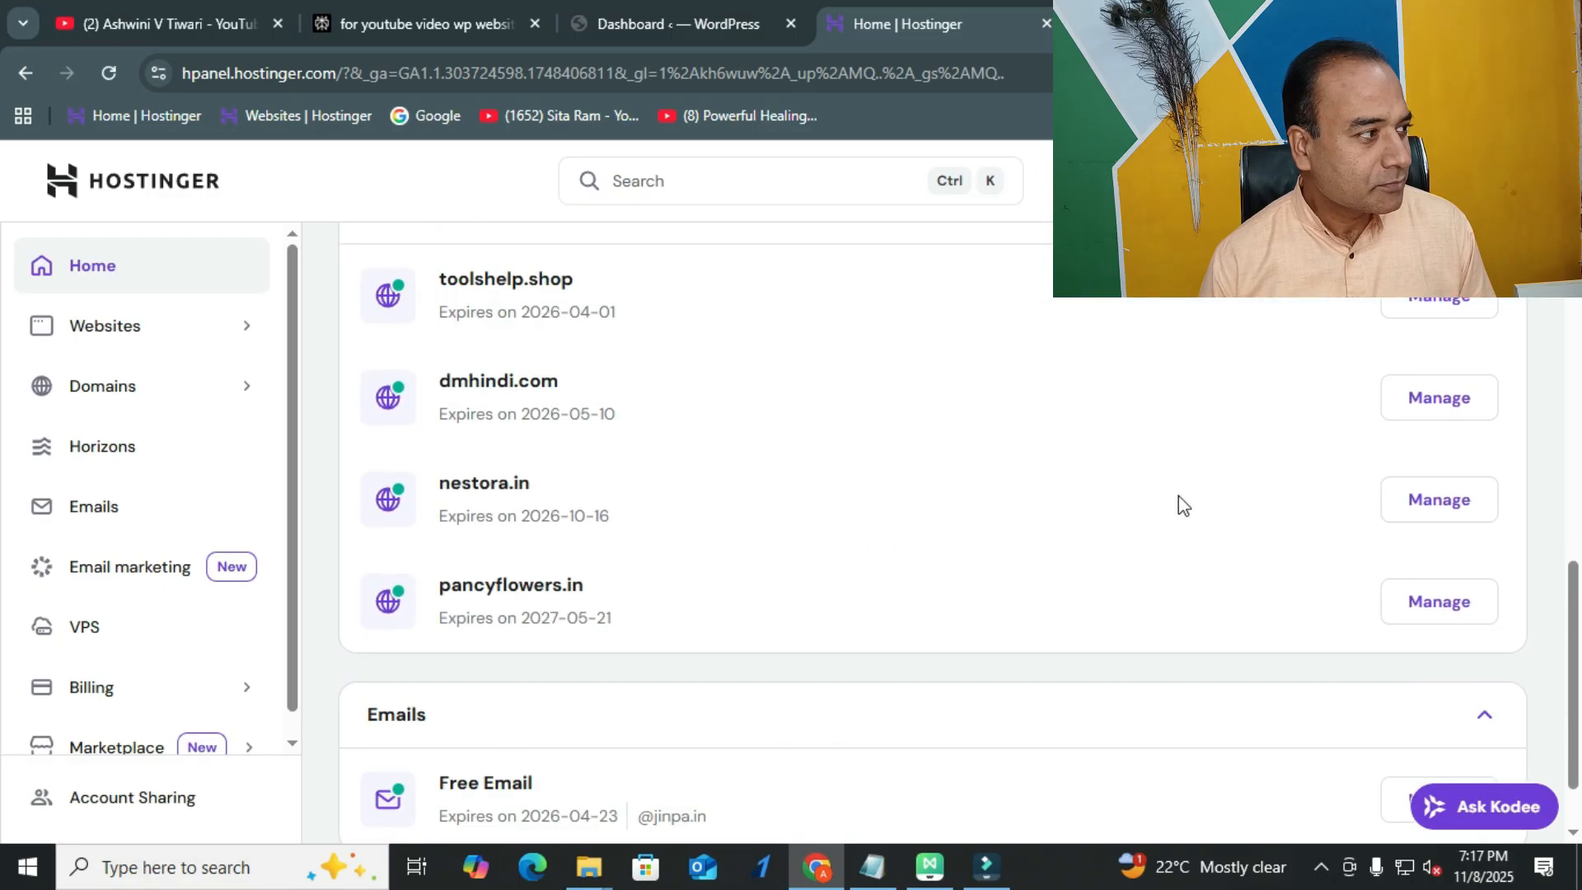
From the Websites list, choose Add website and pick WordPress as the site type
left_click(238, 338)
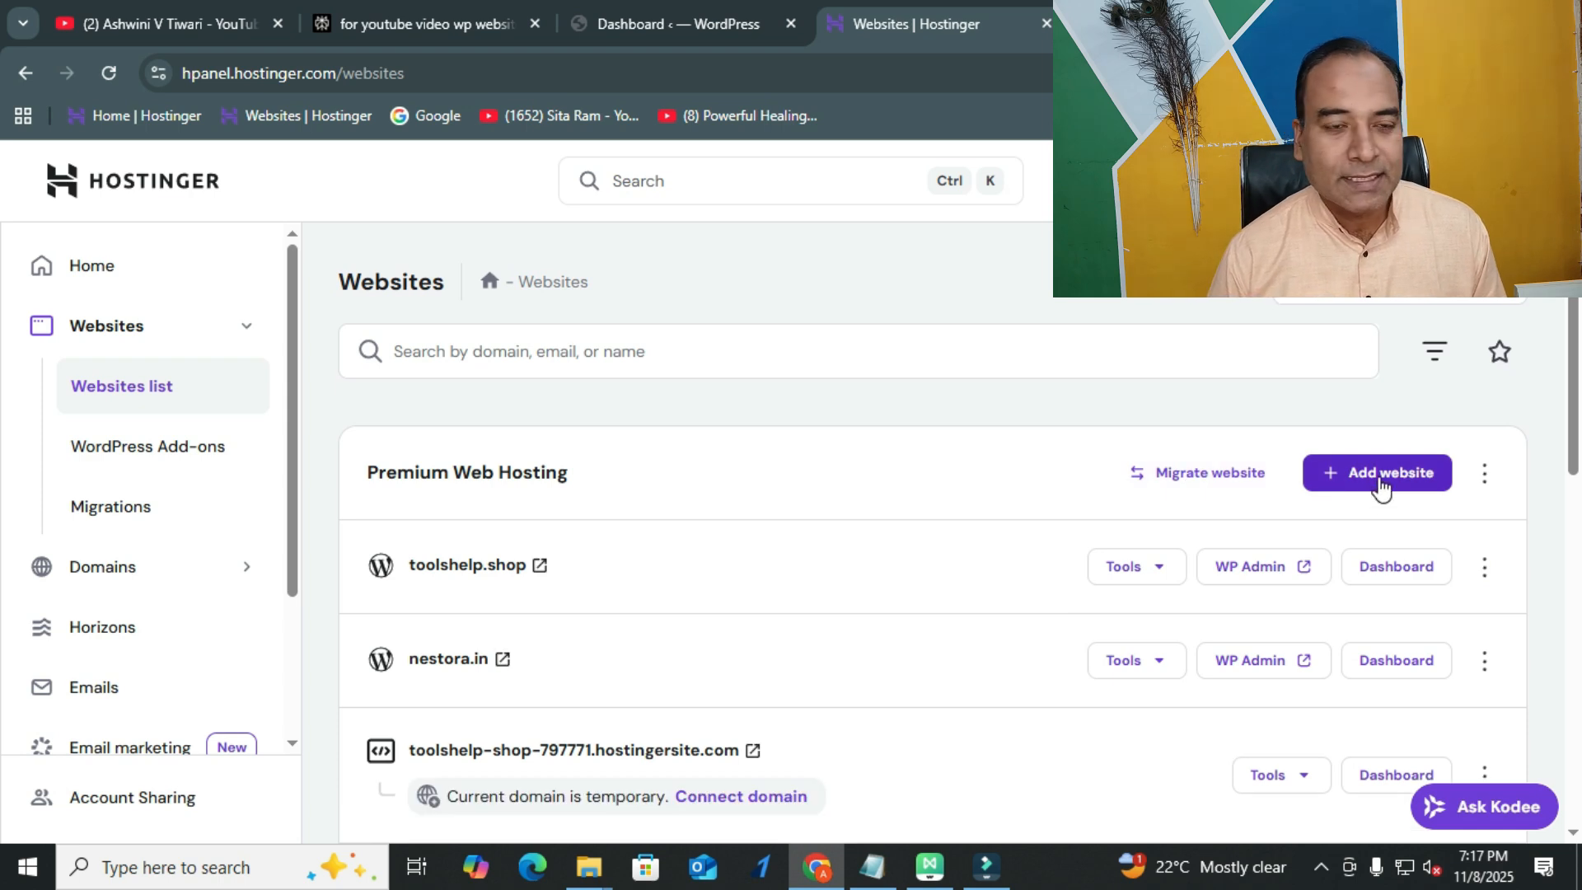
left_click(1380, 484)
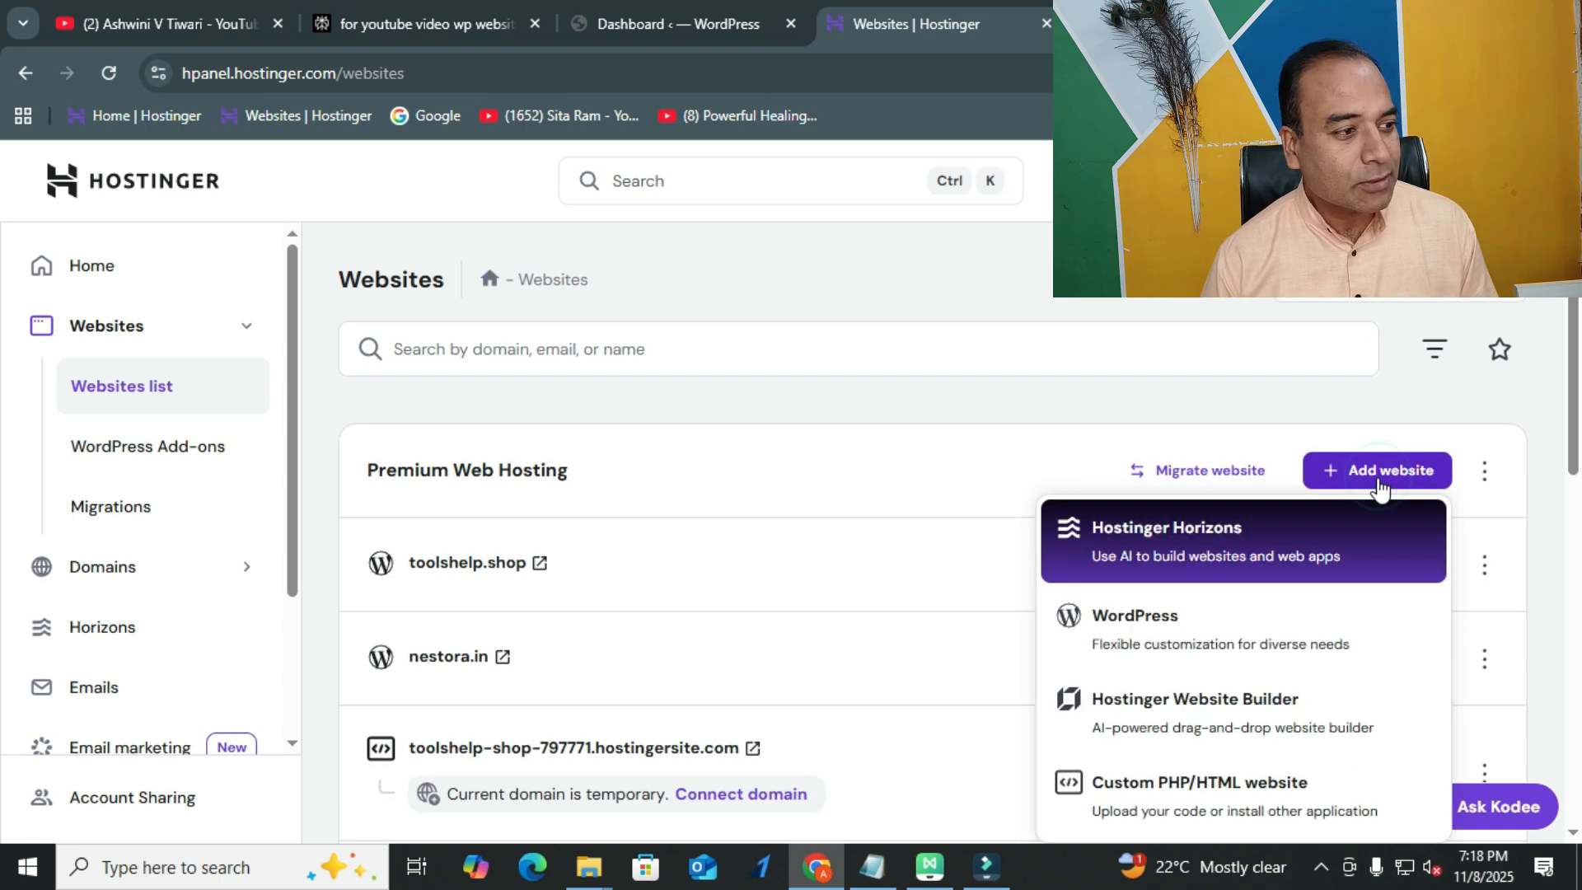
scroll(1063, 523, "down", 3)
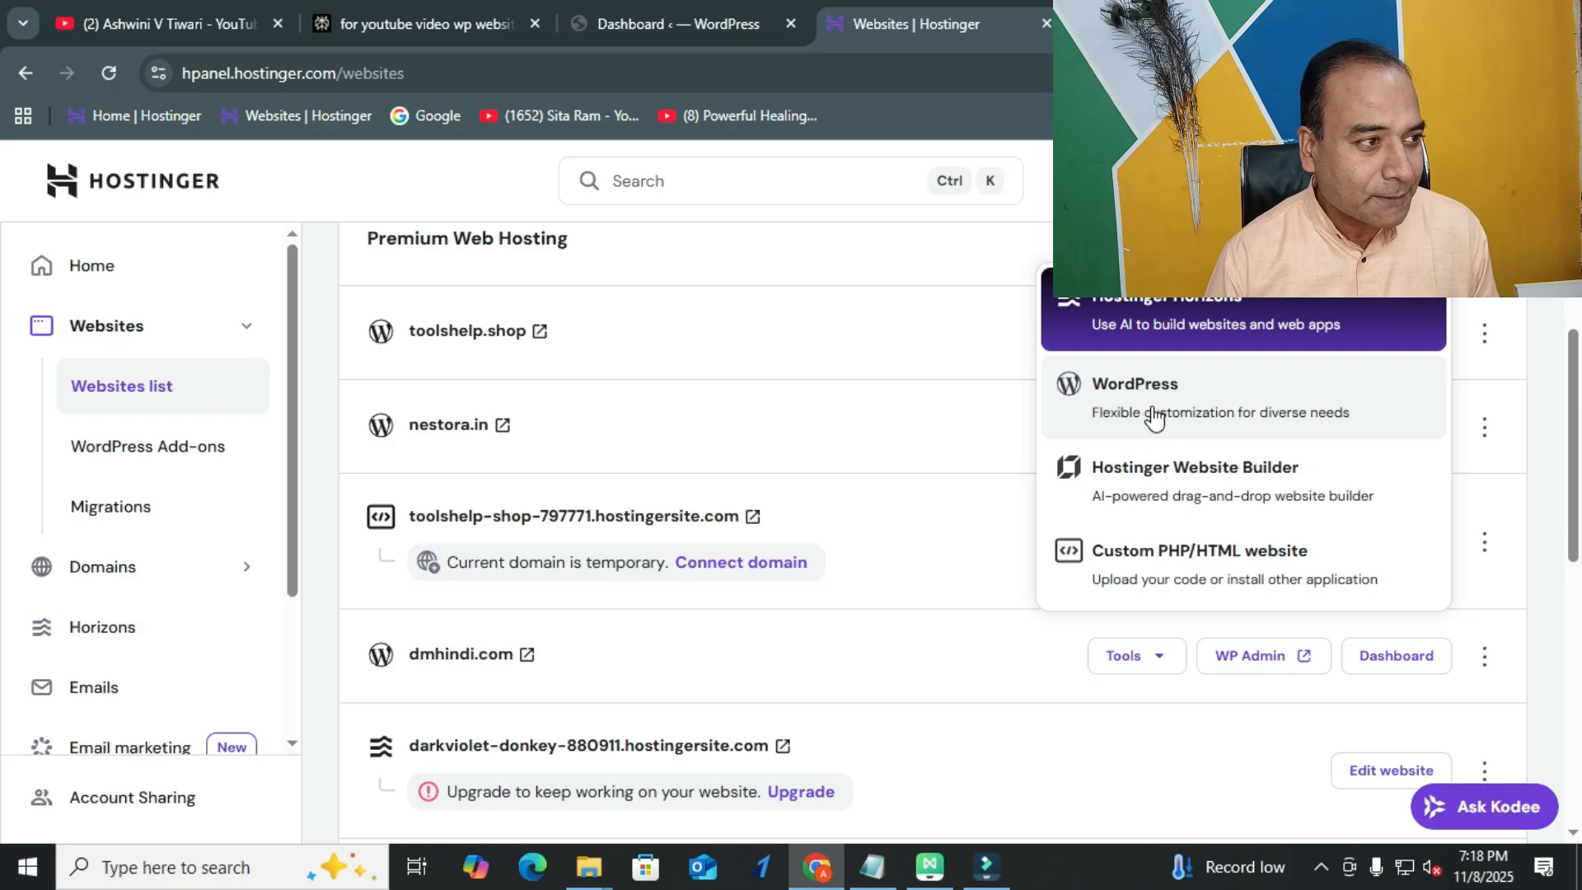
left_click(1154, 417)
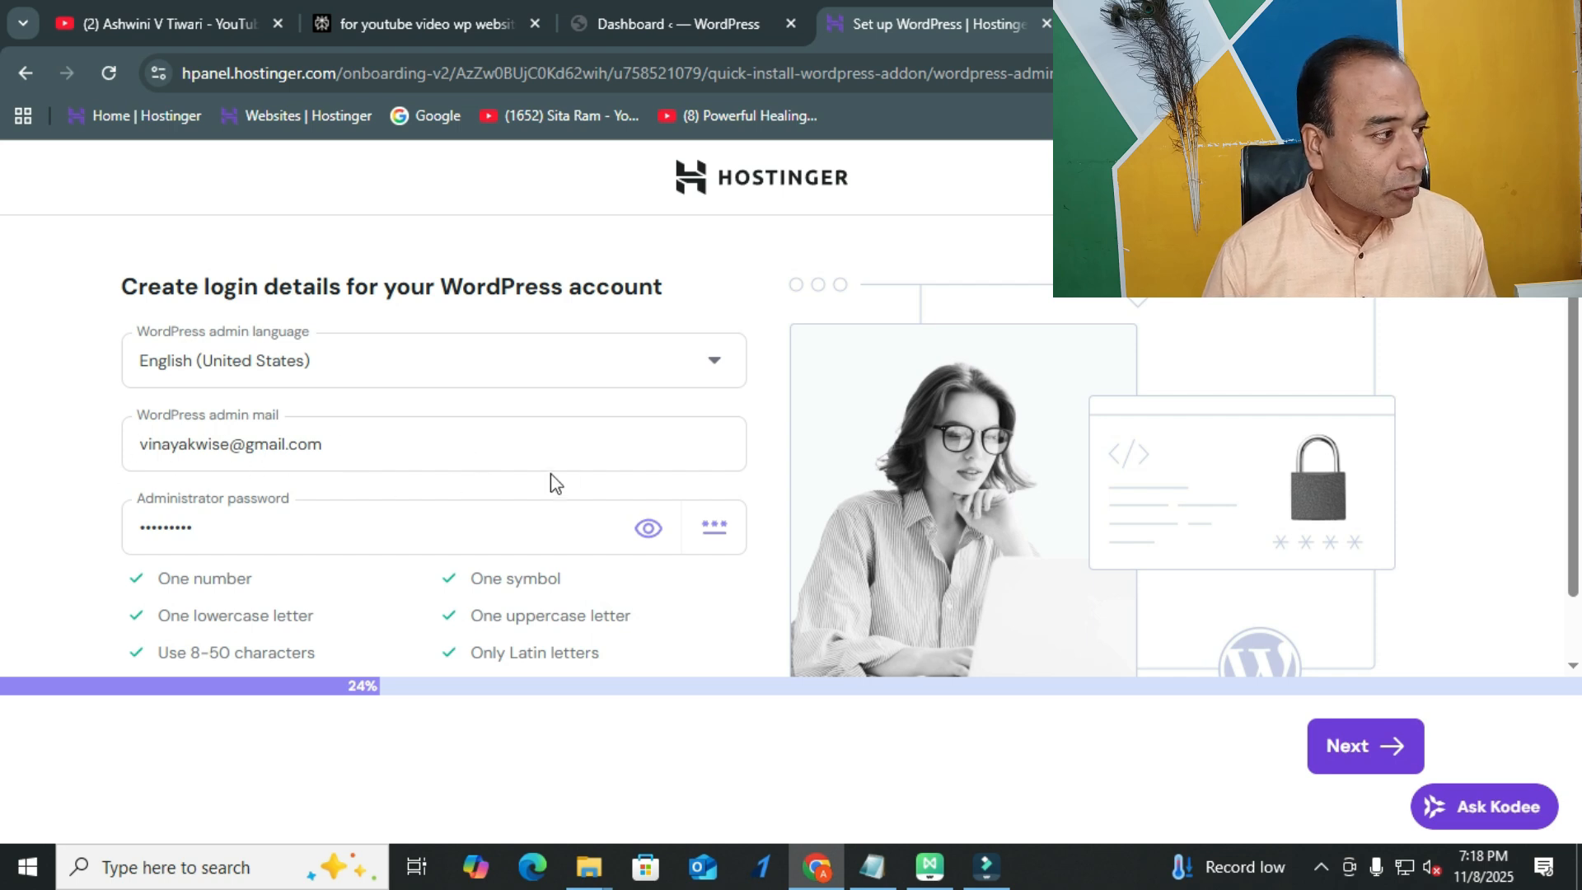
Reveal the generated admin password and replace it with a new one meeting all requirements
left_click(647, 530)
left_click(238, 520)
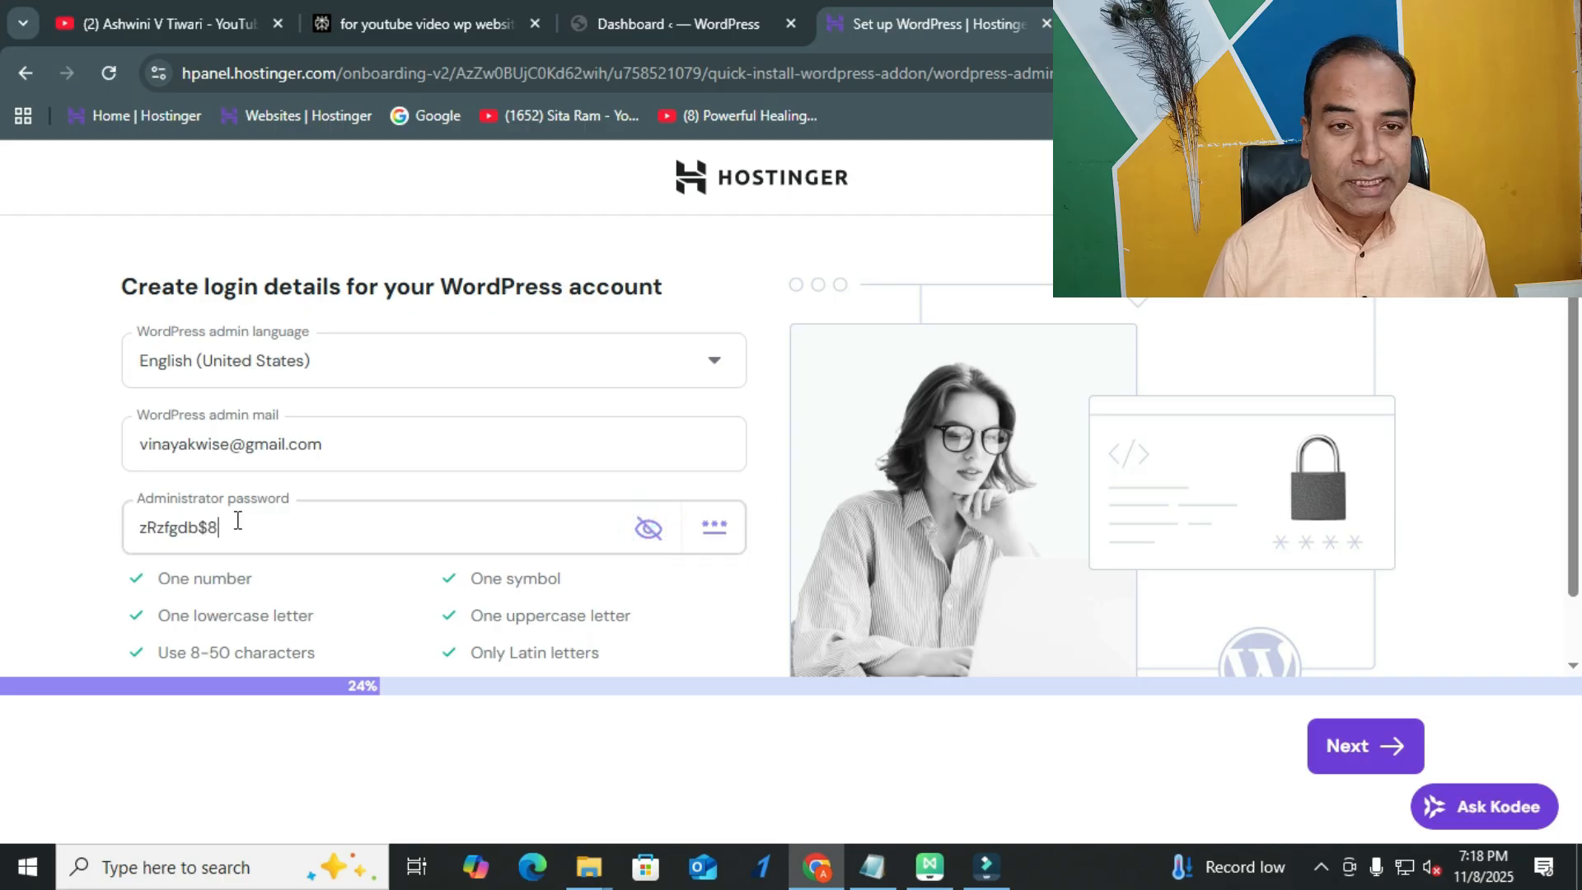
left_click(237, 520)
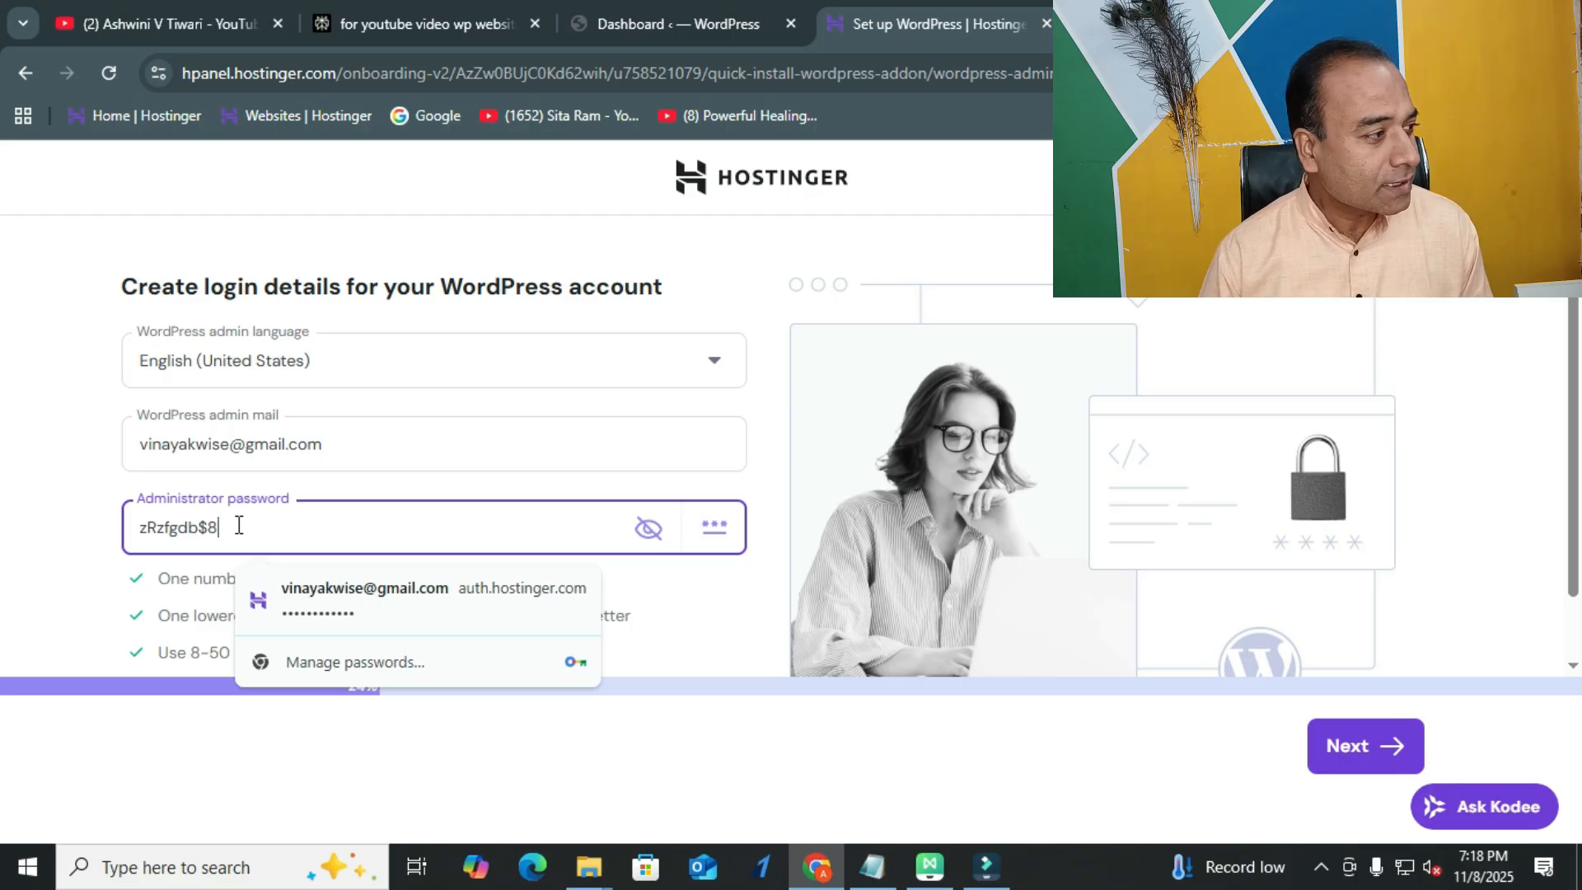
left_click_drag(238, 525, 11, 550)
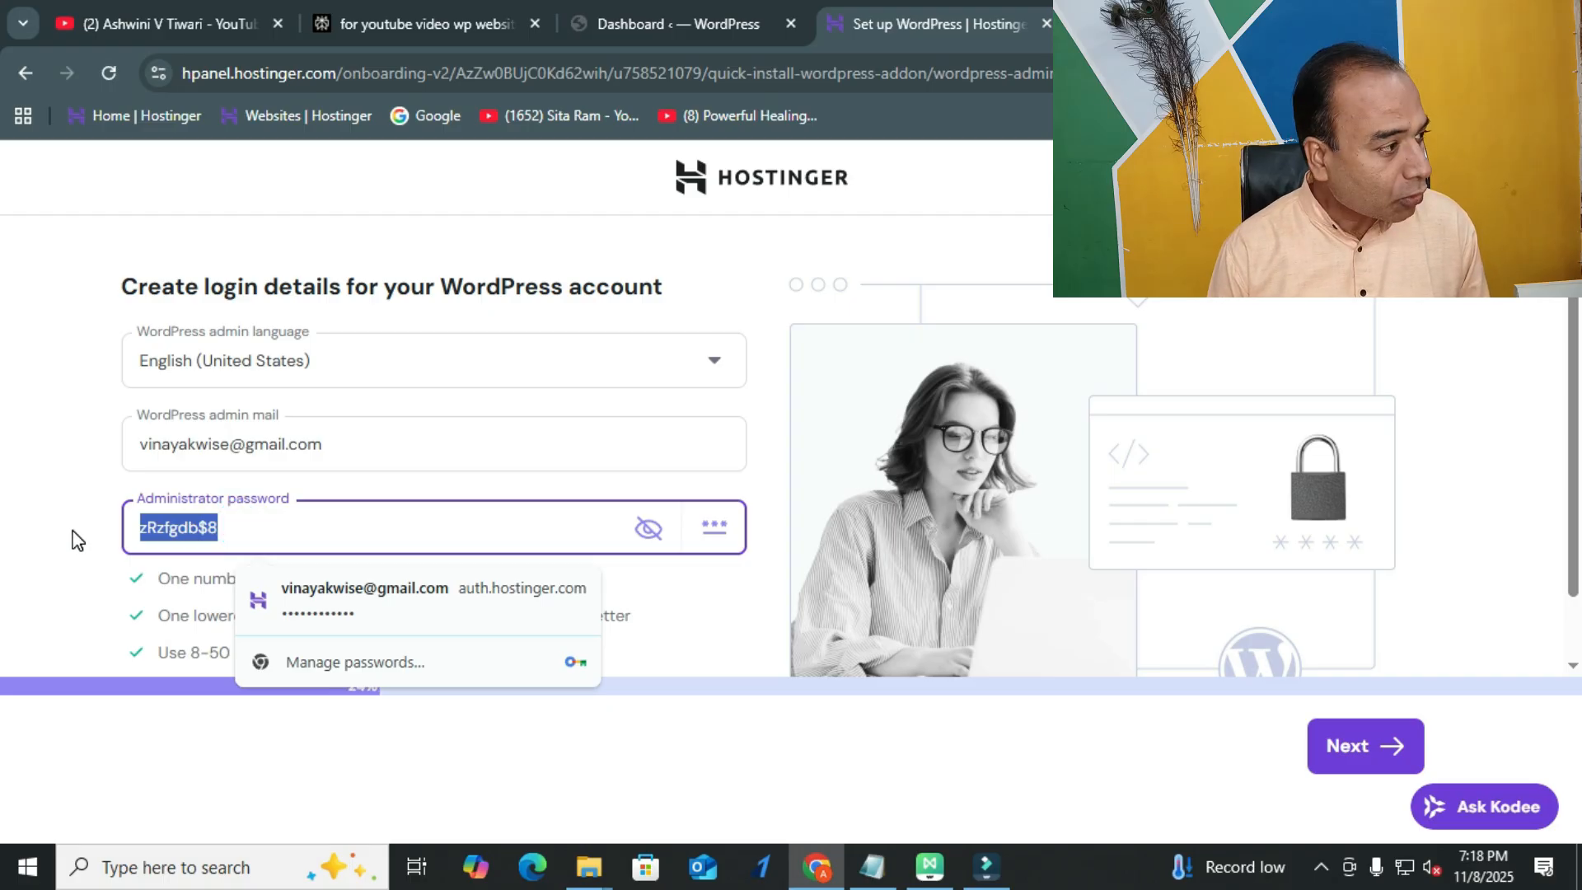
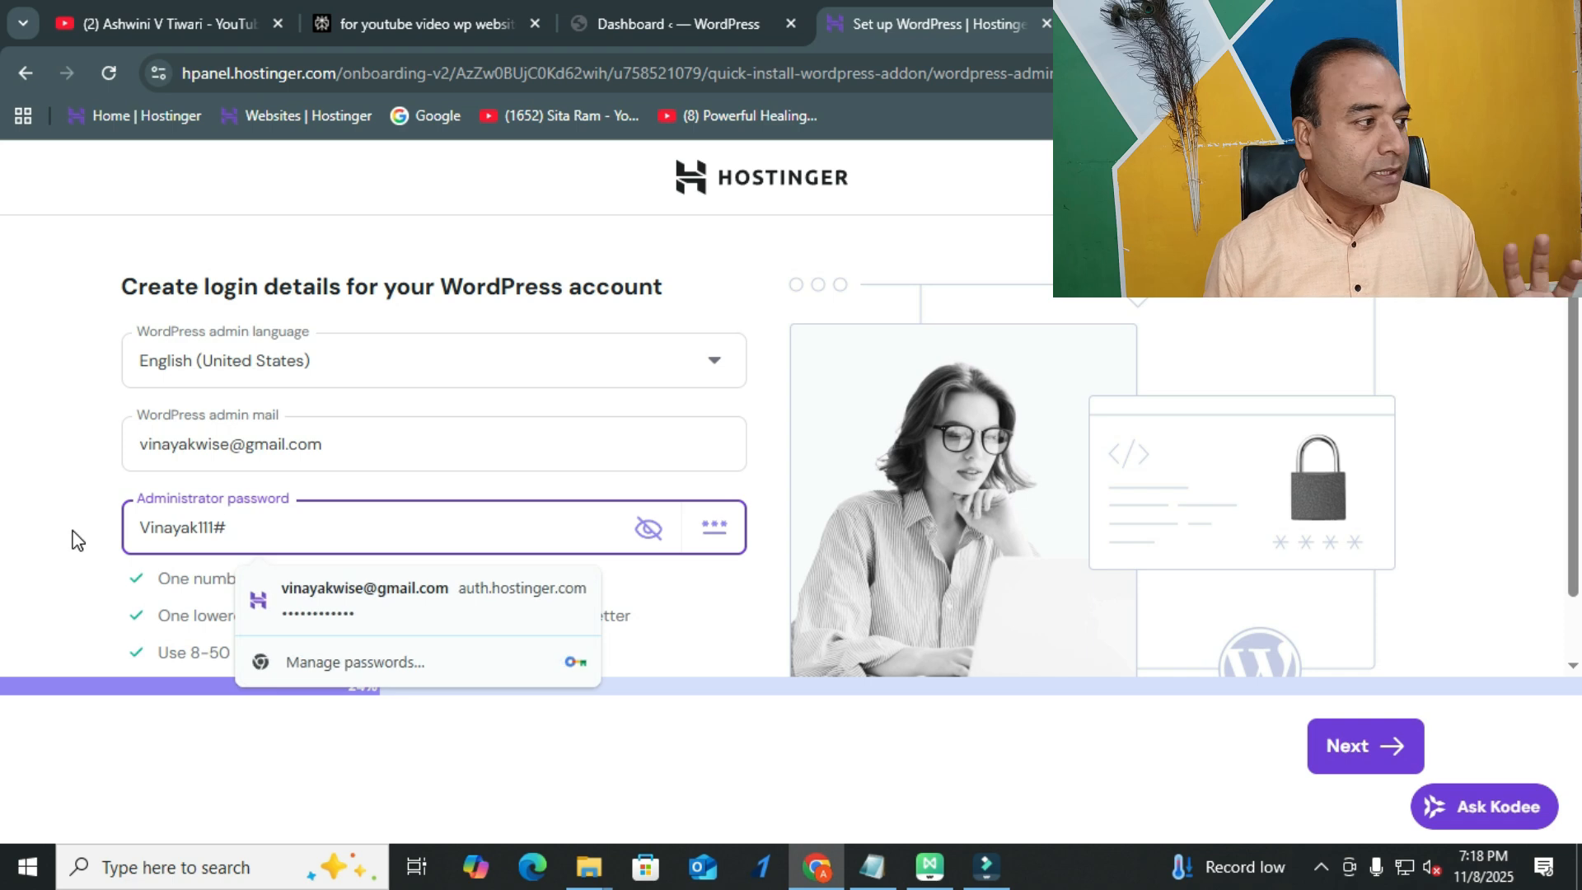
left_click(677, 487)
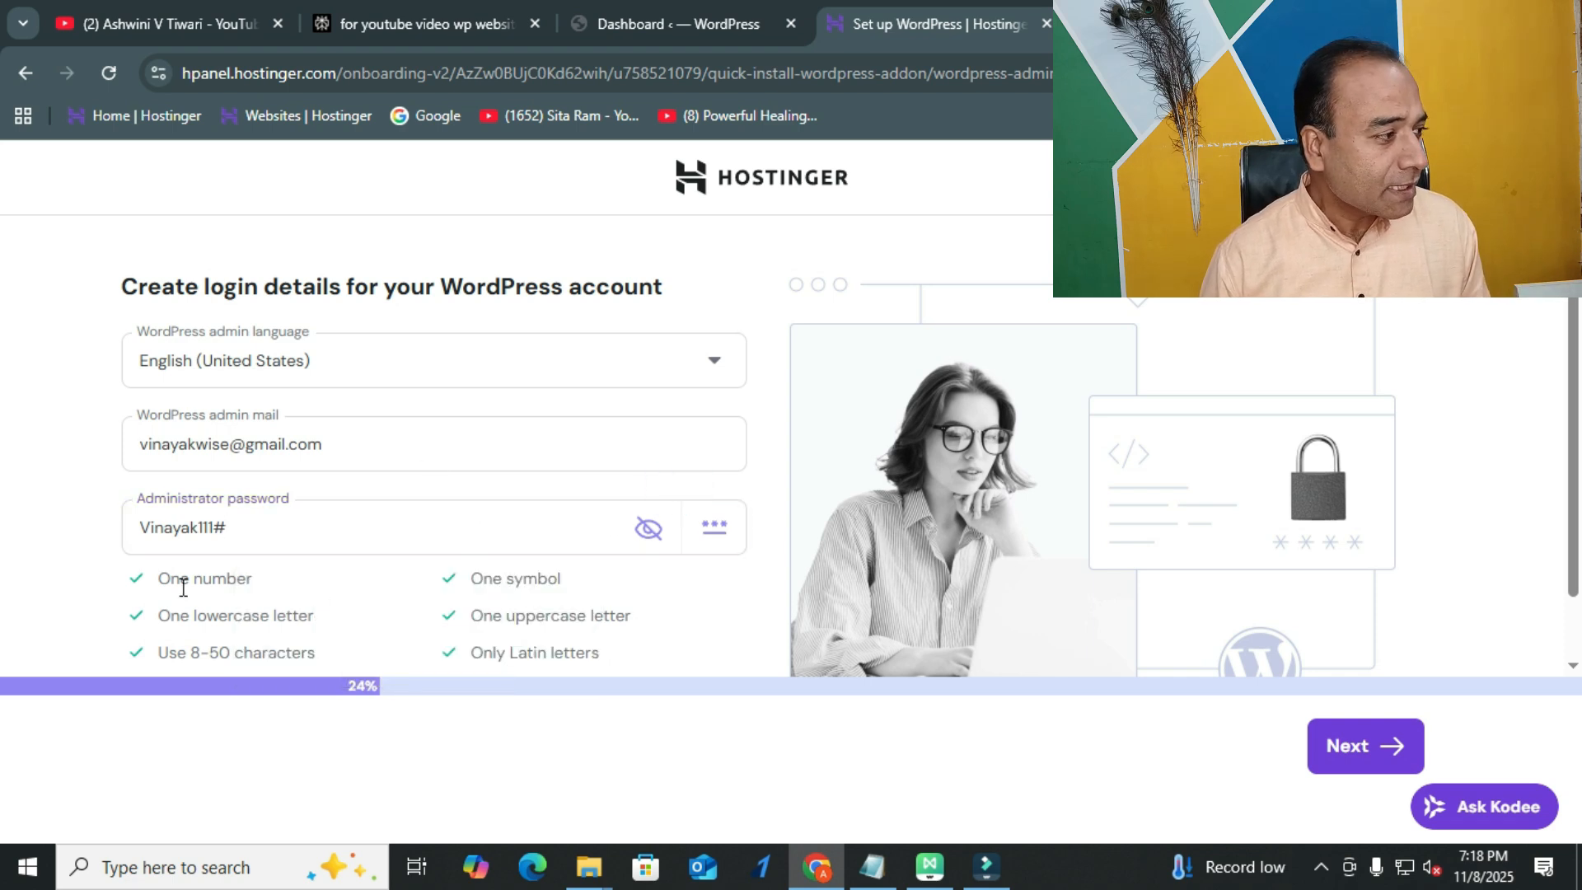
Select the admin email address for copying and switch to the Windows desktop
scroll(221, 577, "down", 1)
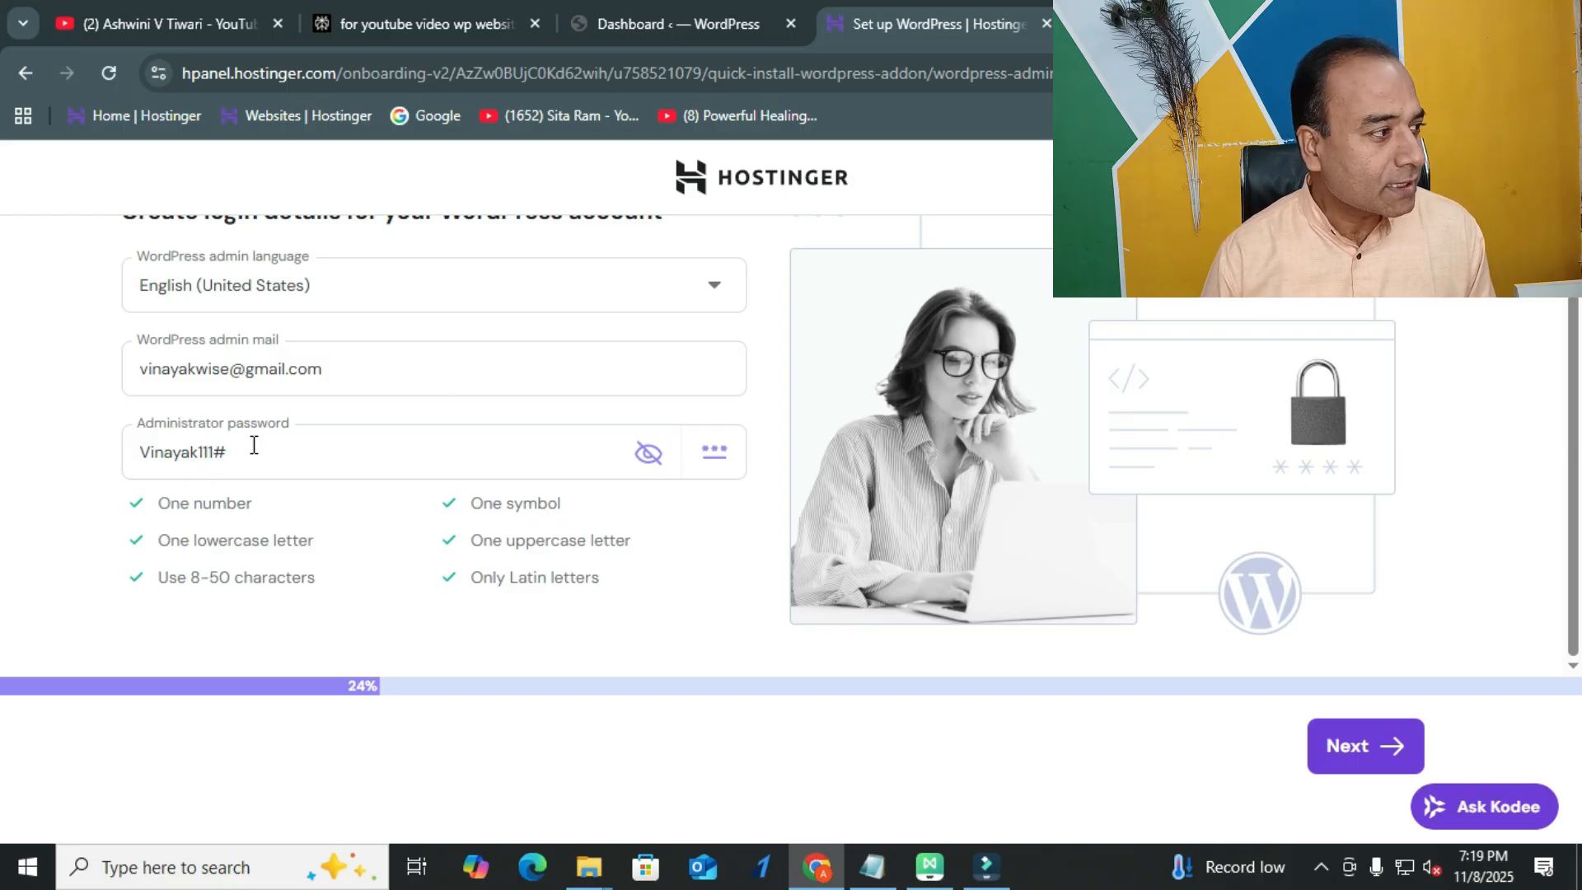
left_click_drag(347, 366, 77, 376)
key("ctrl+c")
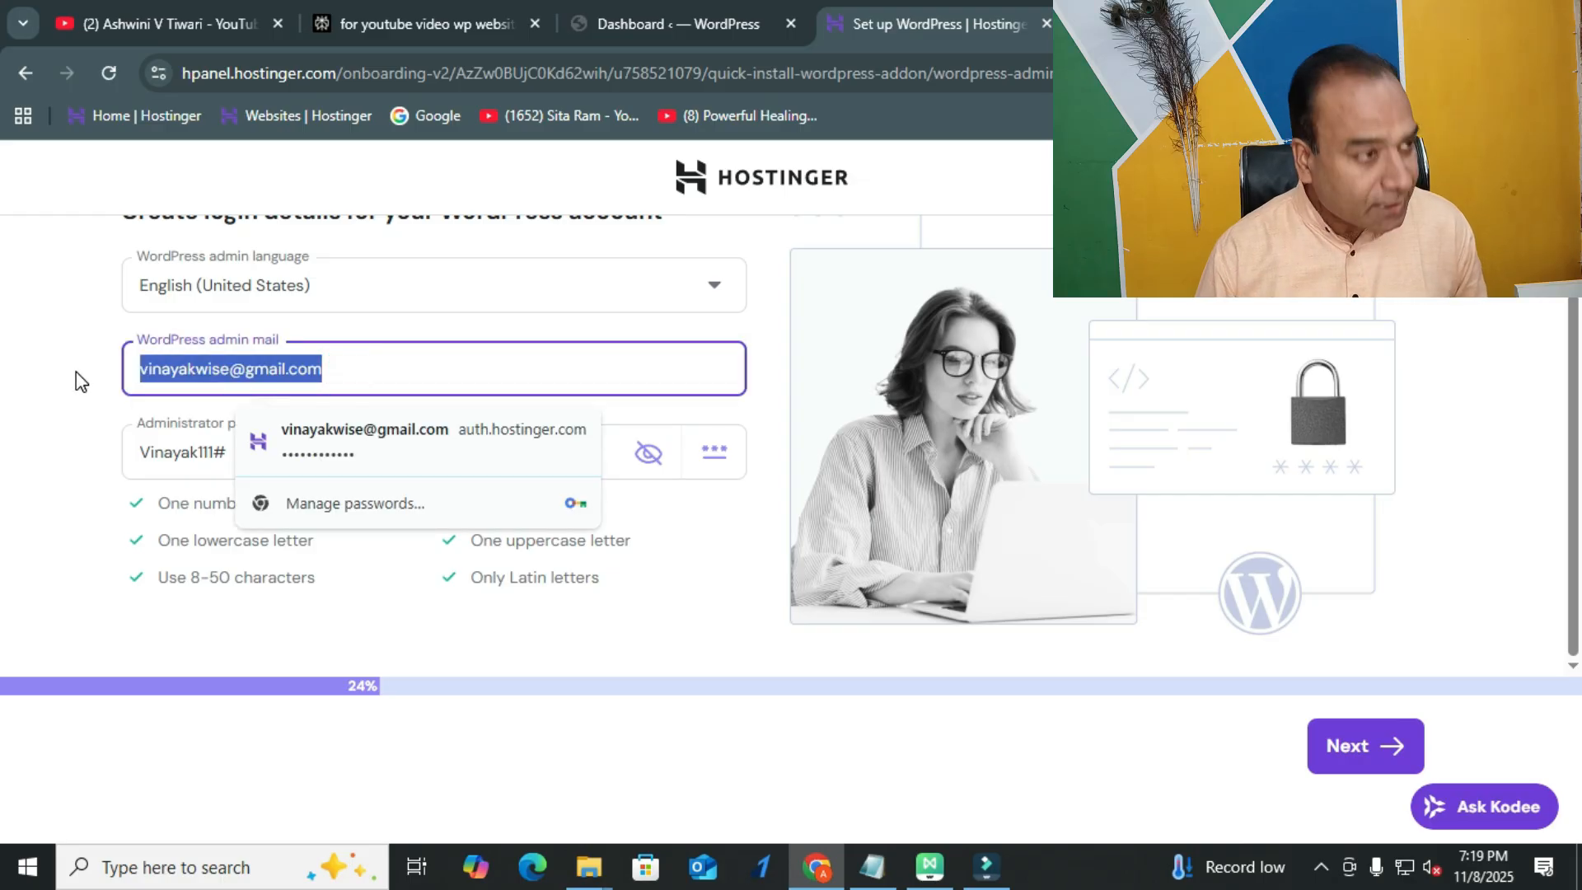
key("super+d")
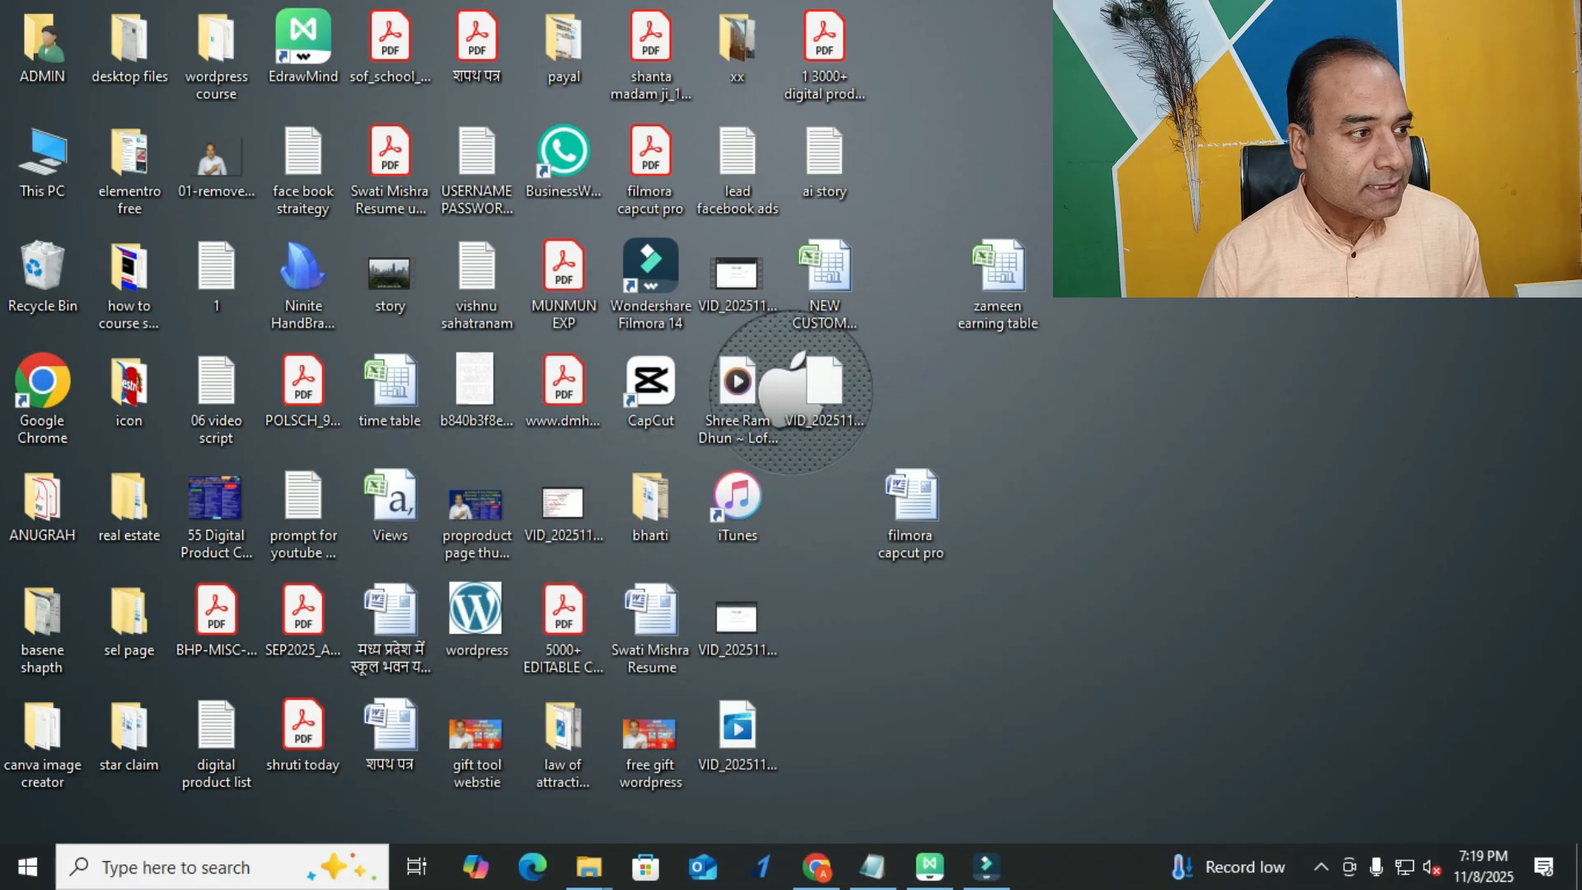
Create a new desktop text document named 'password'
right_click(1164, 311)
mouse_move(1269, 507)
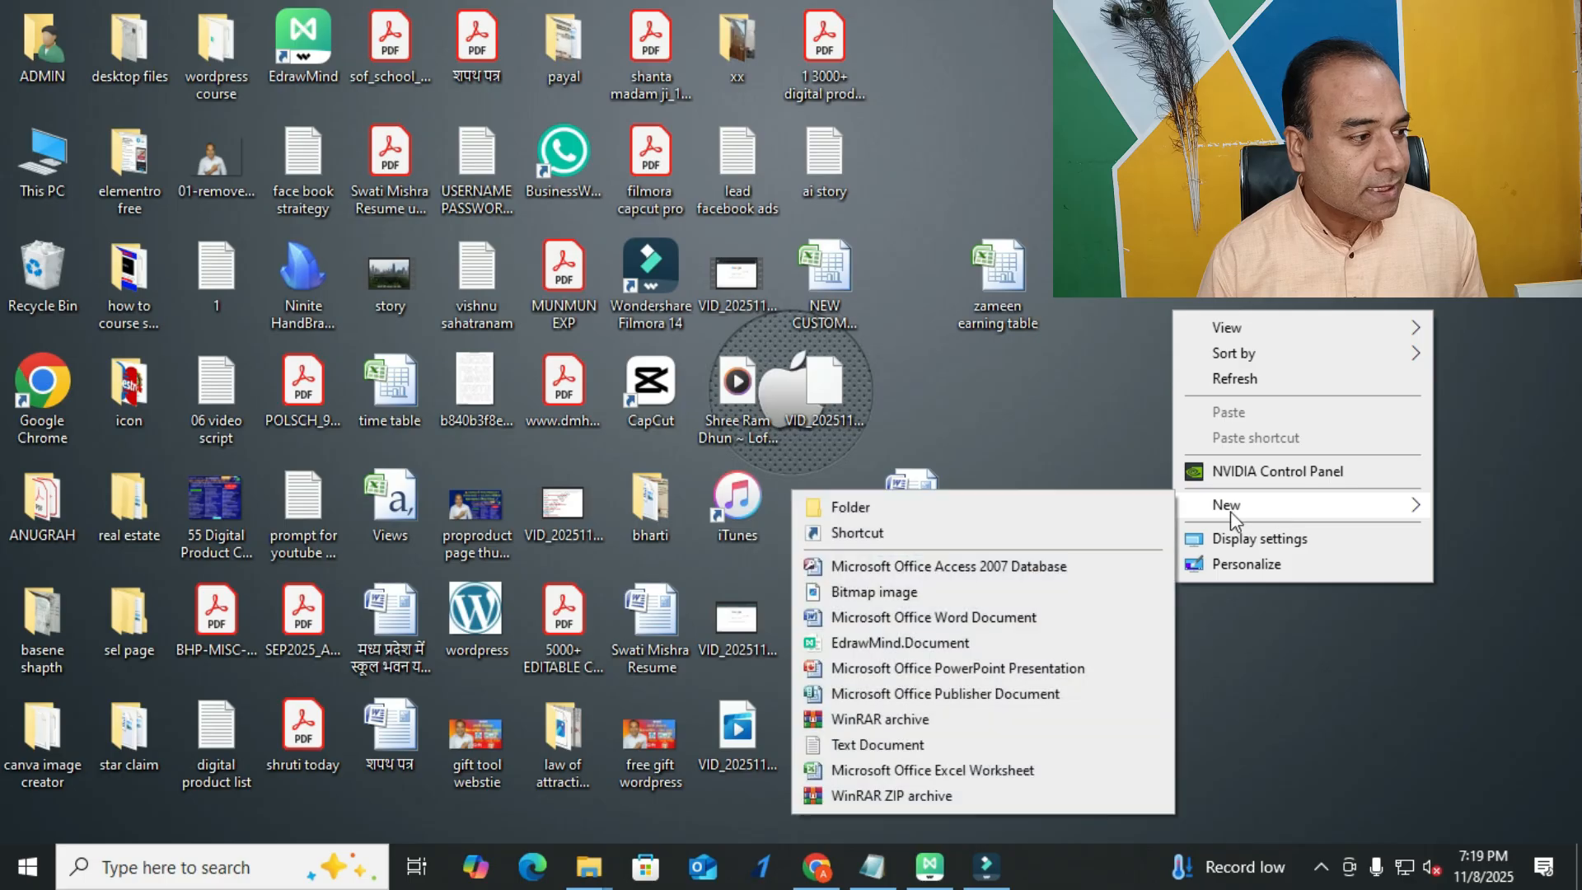
left_click(878, 744)
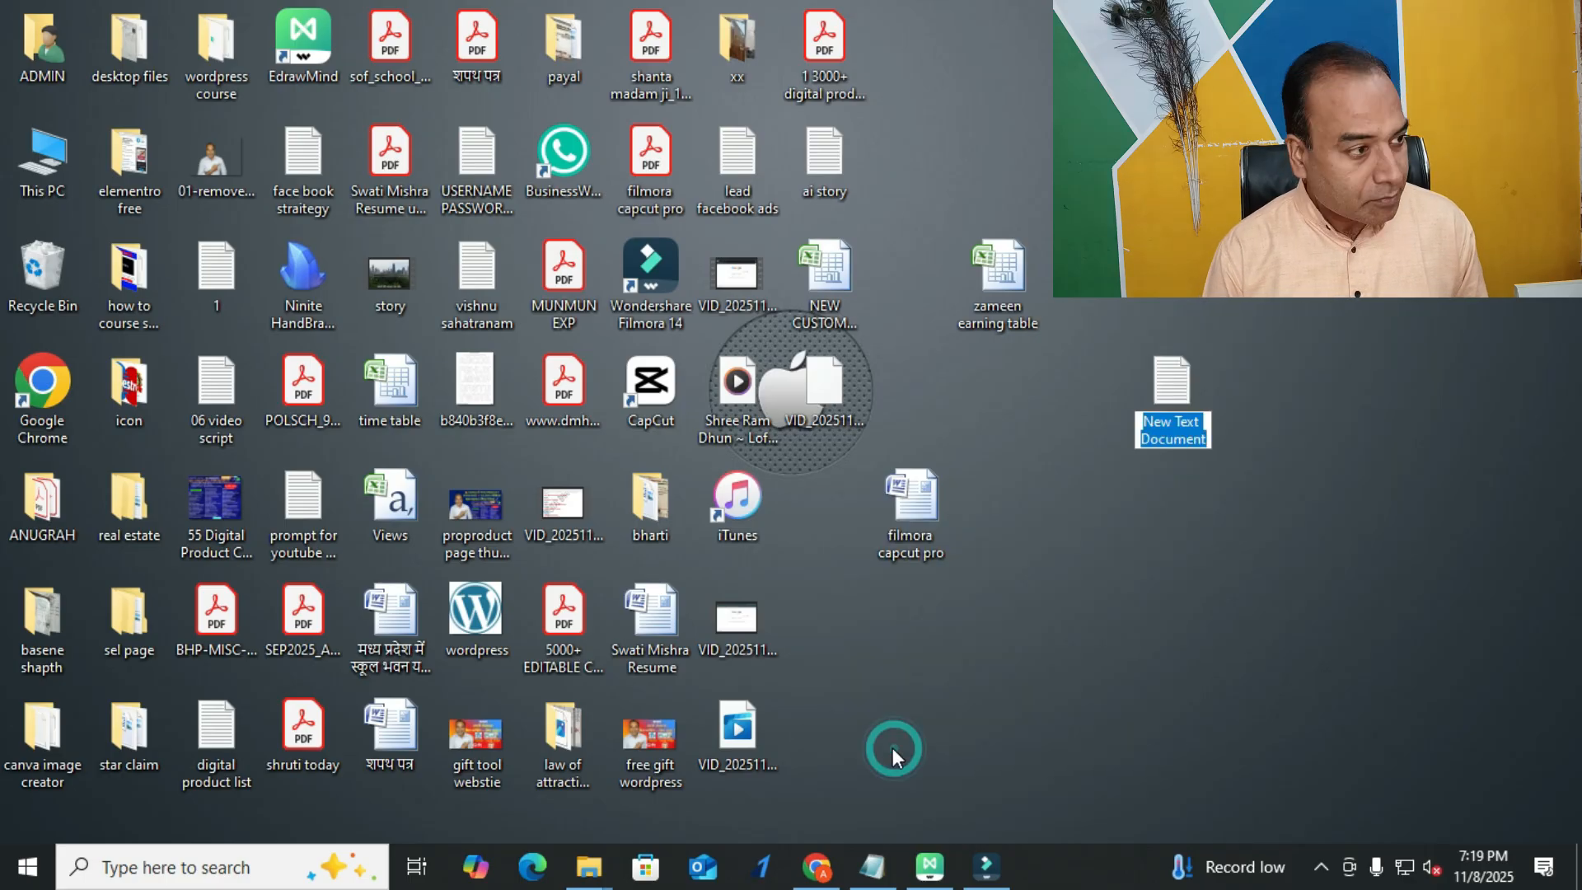
type("password")
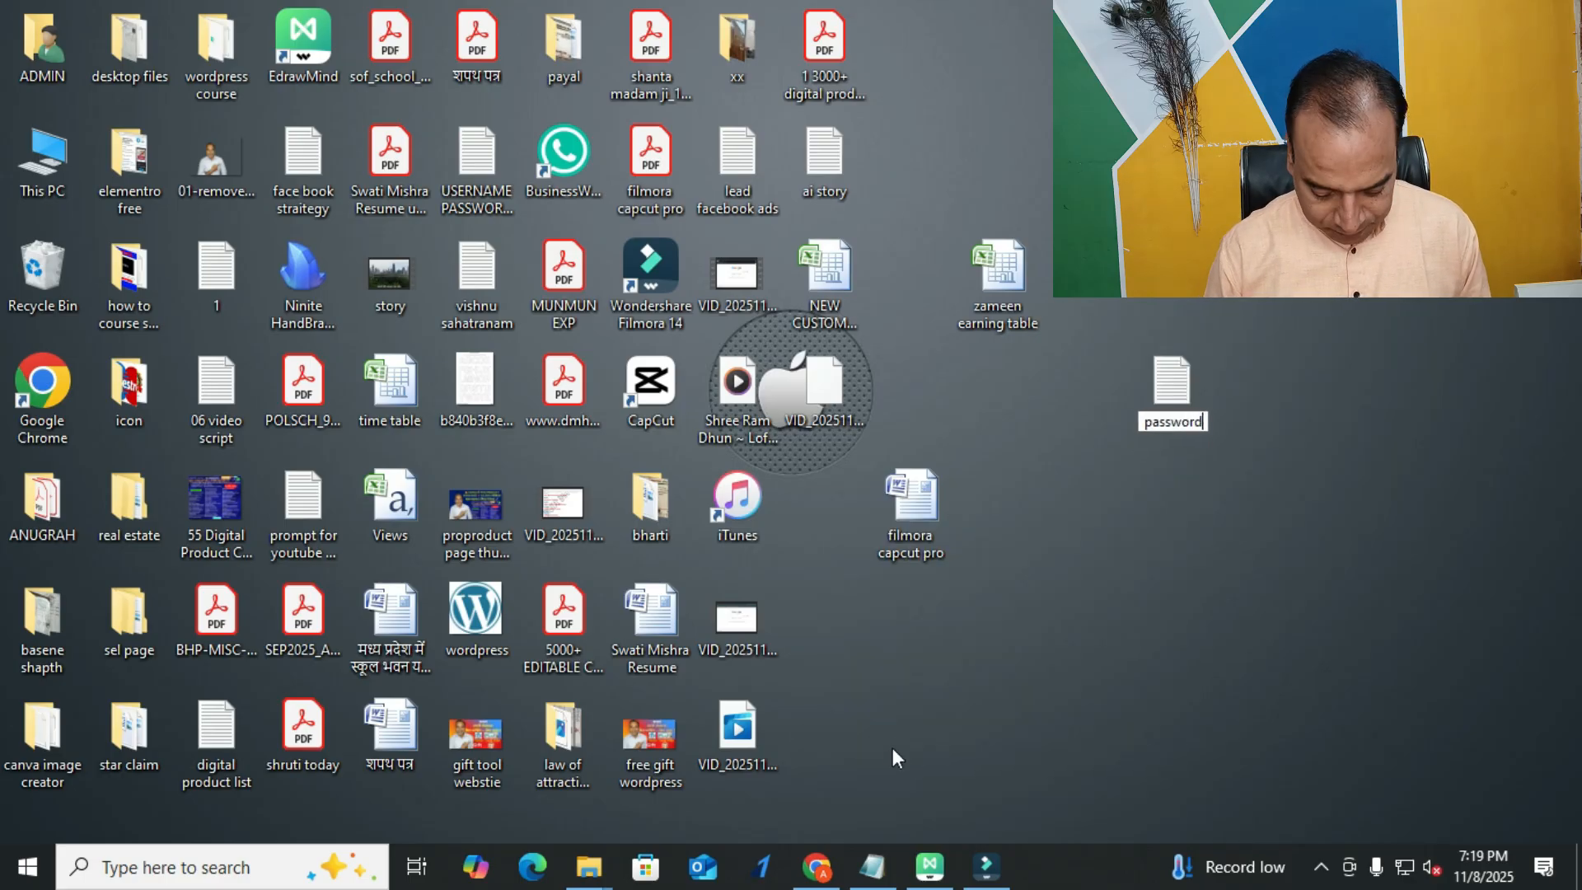
key("Return")
Open the password file and paste in the admin email and new password
key("Return")
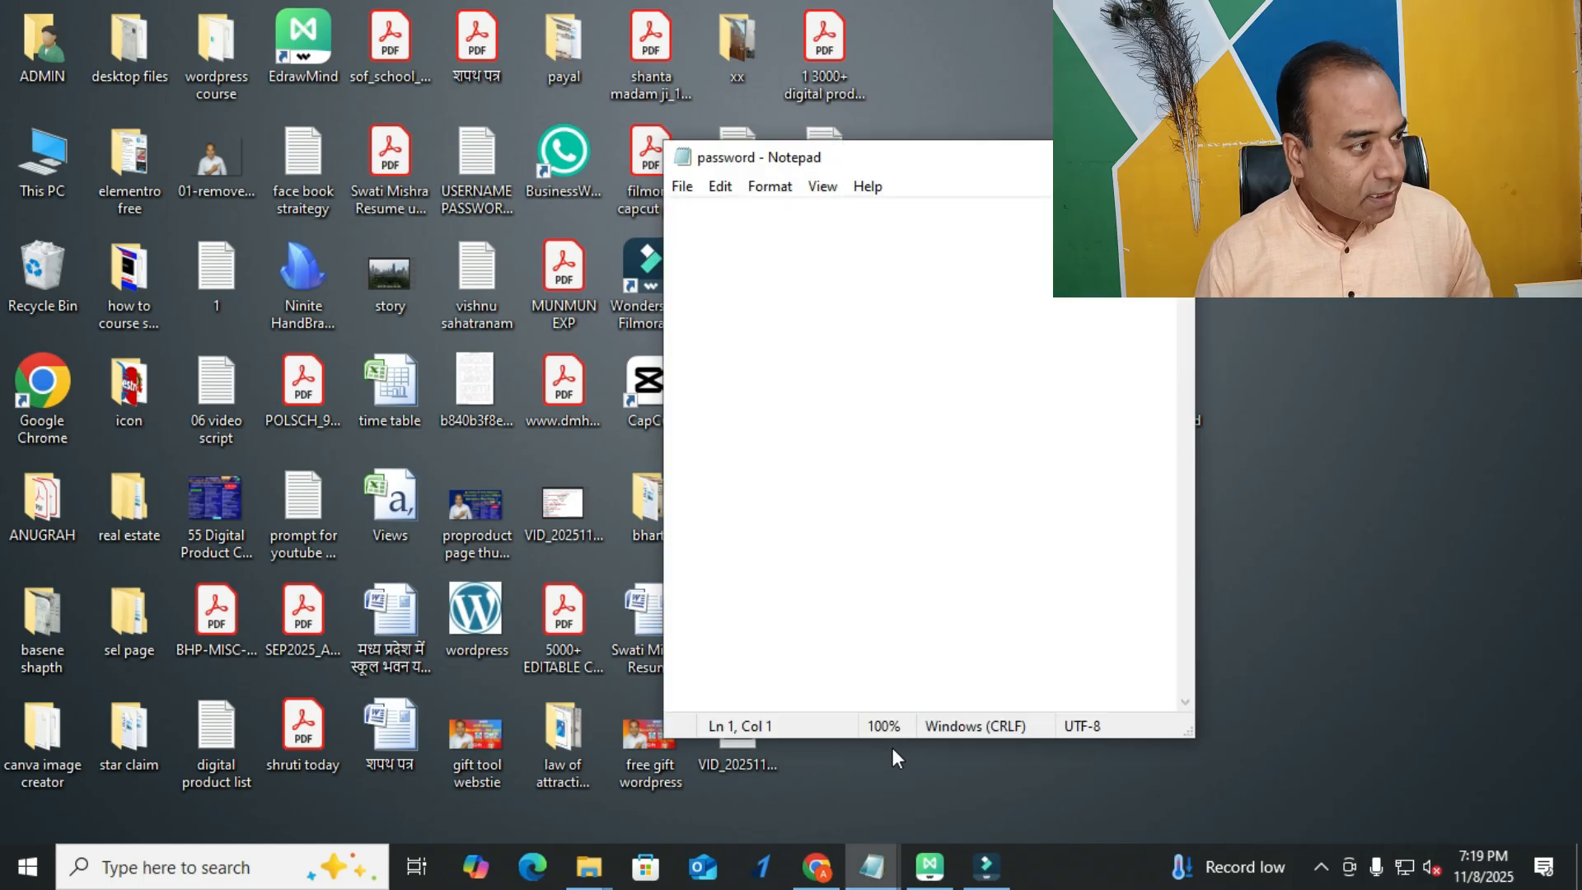
key("ctrl+v")
key("Return")
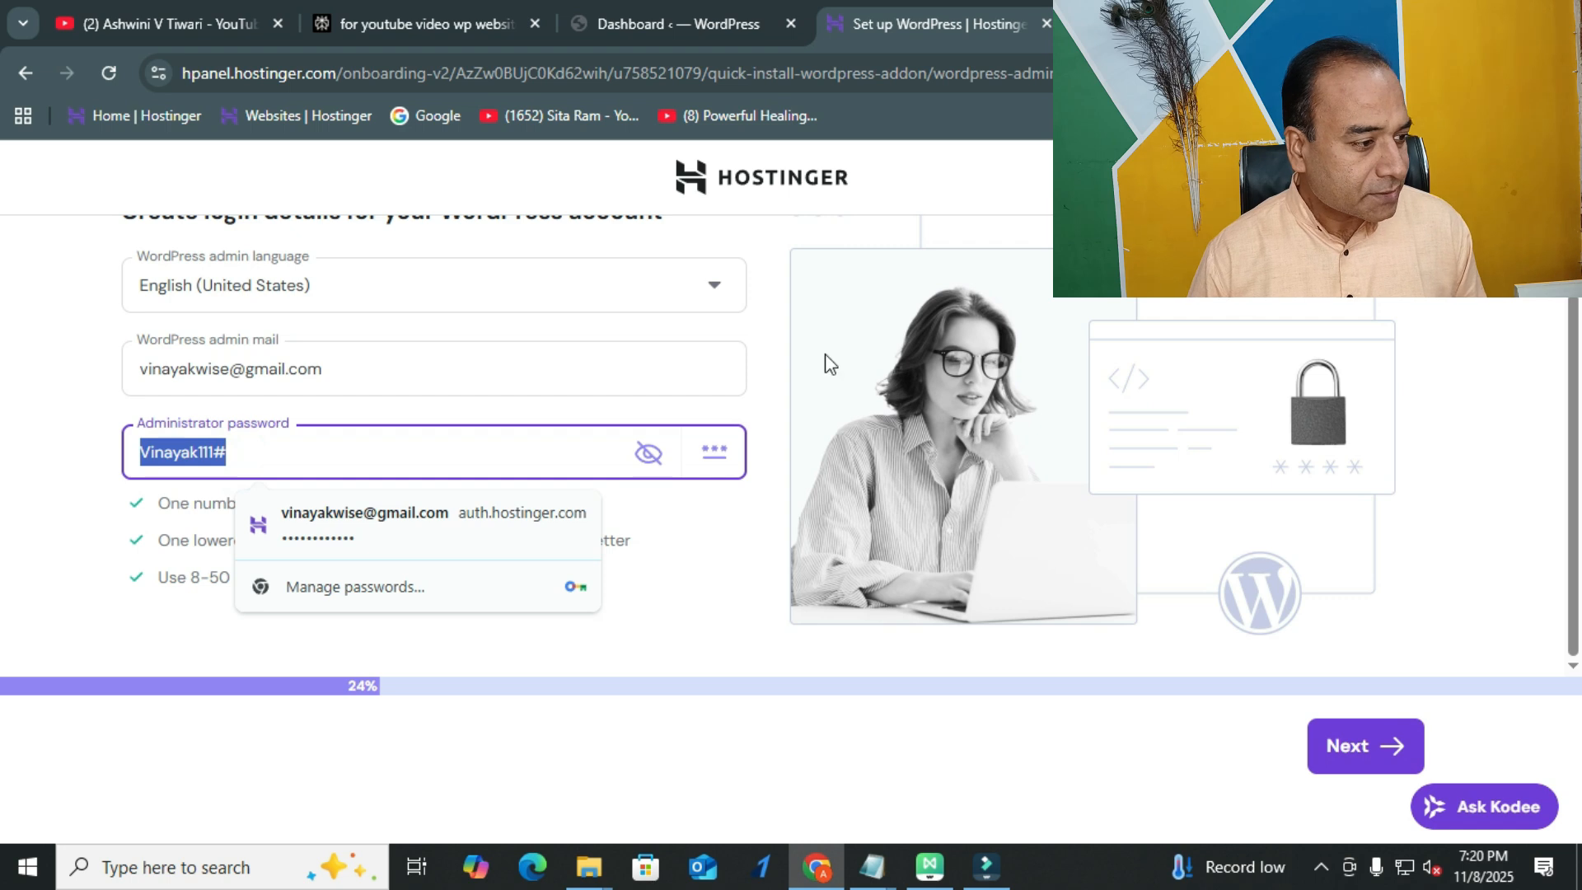
left_click(872, 867)
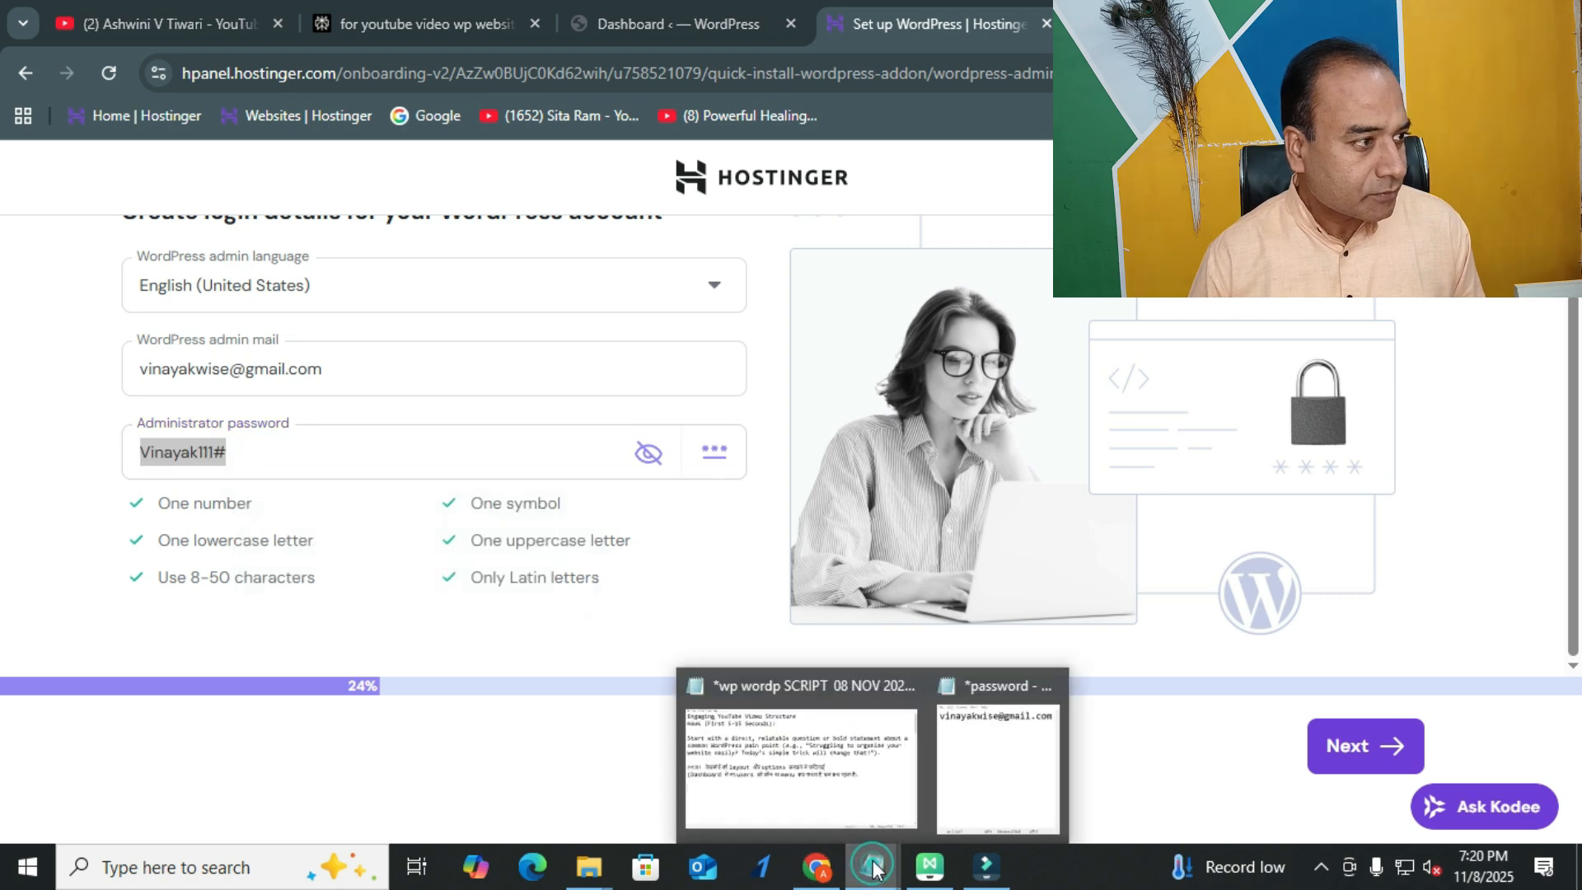
left_click(984, 781)
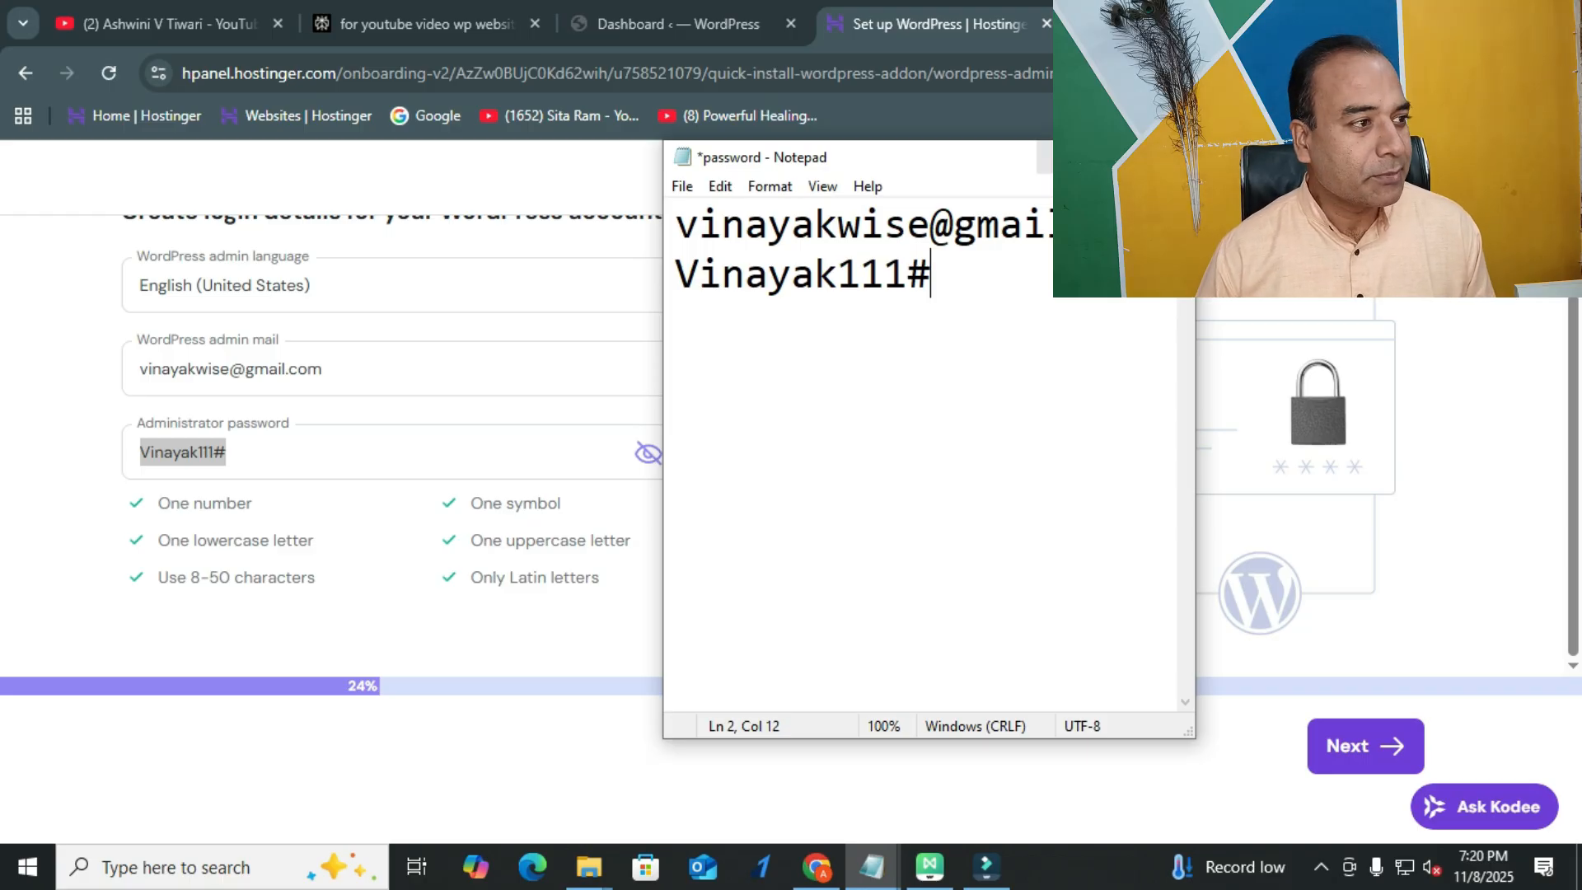
Minimize Notepad and mask the password in the setup form again
left_click(1055, 158)
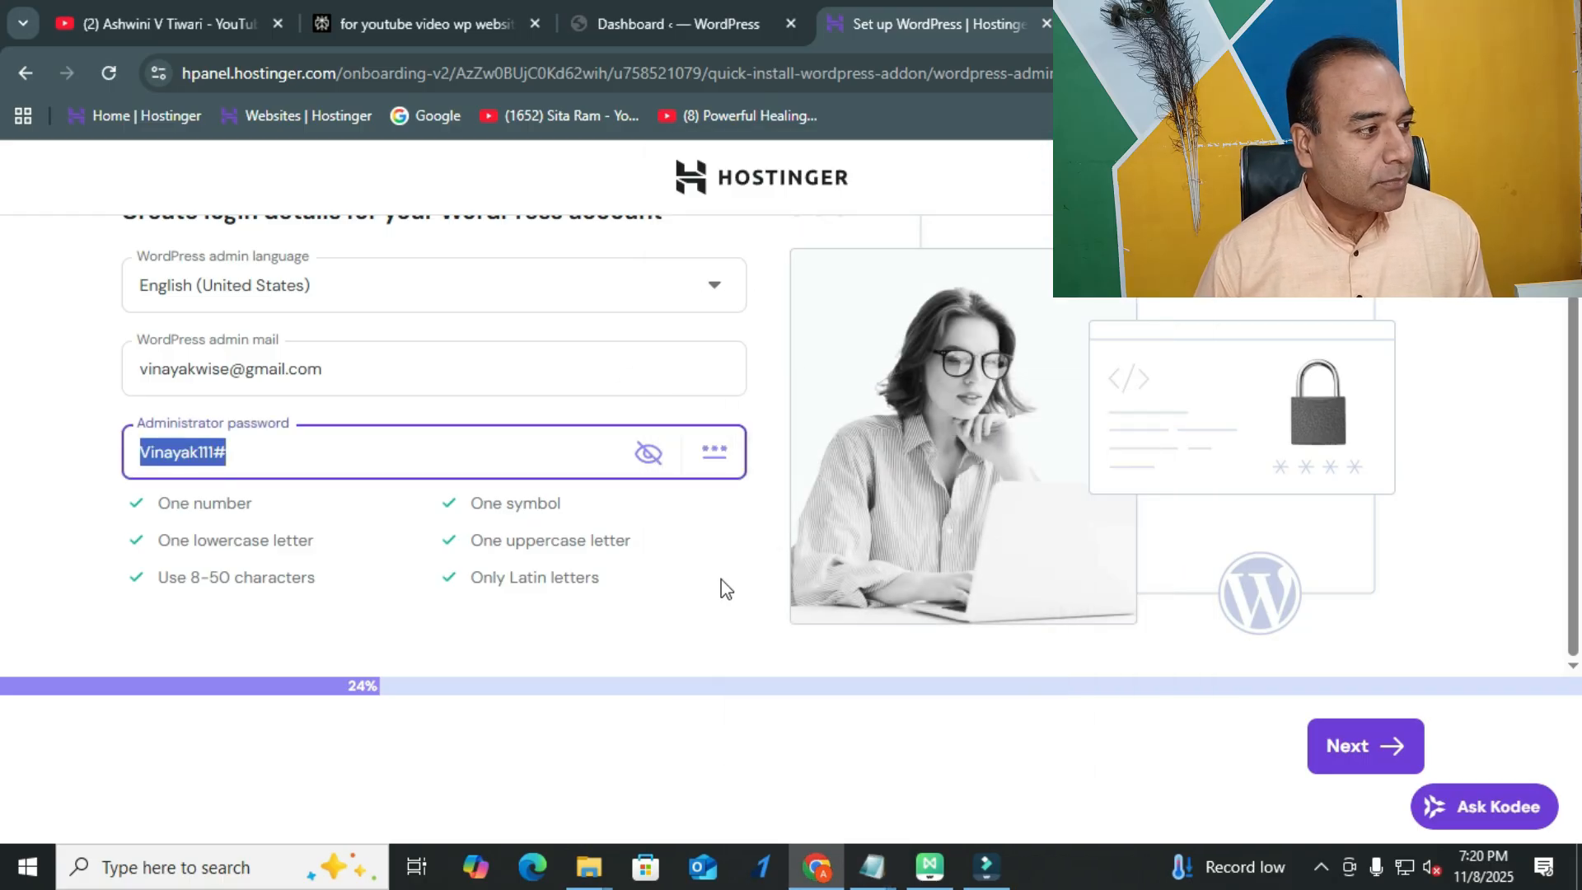
left_click(718, 580)
left_click(648, 453)
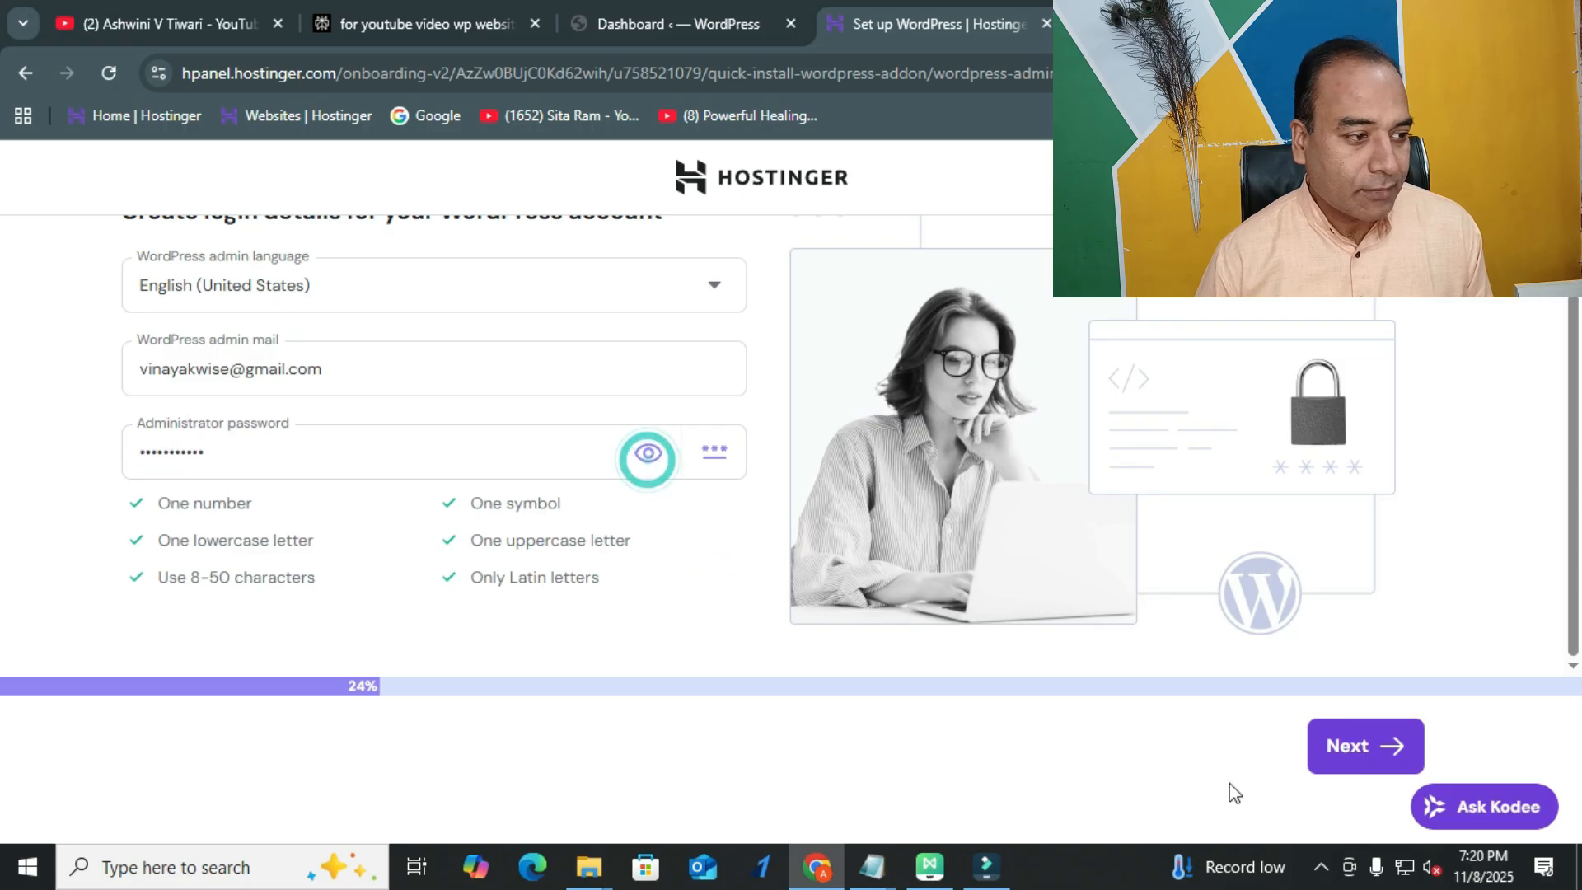
Continue past the login details, decline Chrome's password saving, and scroll the template gallery
left_click(1347, 747)
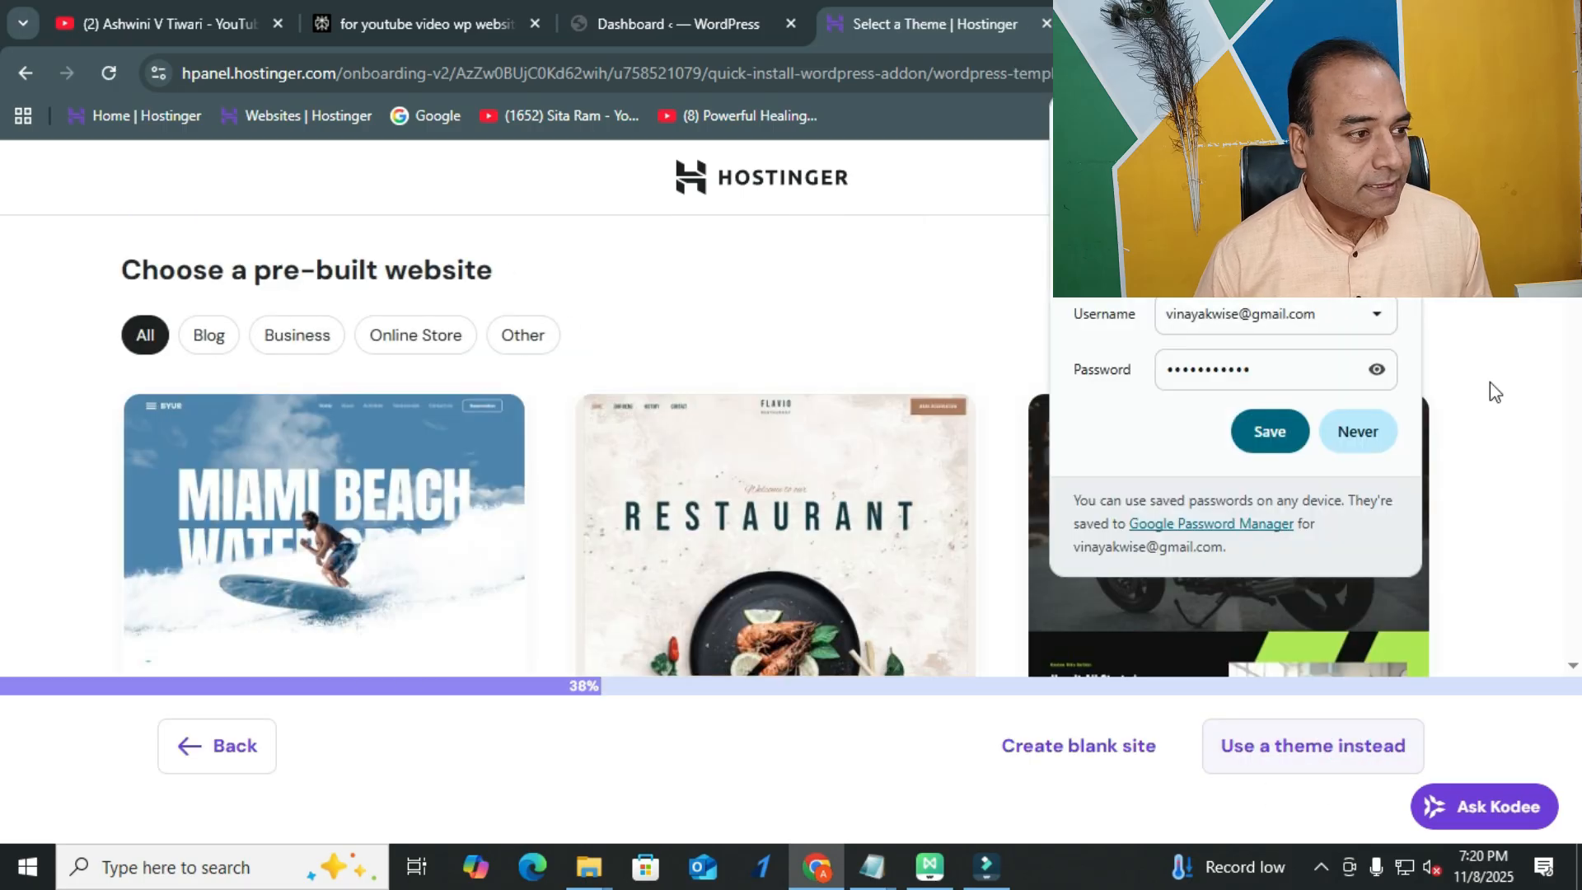
left_click(1350, 429)
scroll(872, 452, "down", 10)
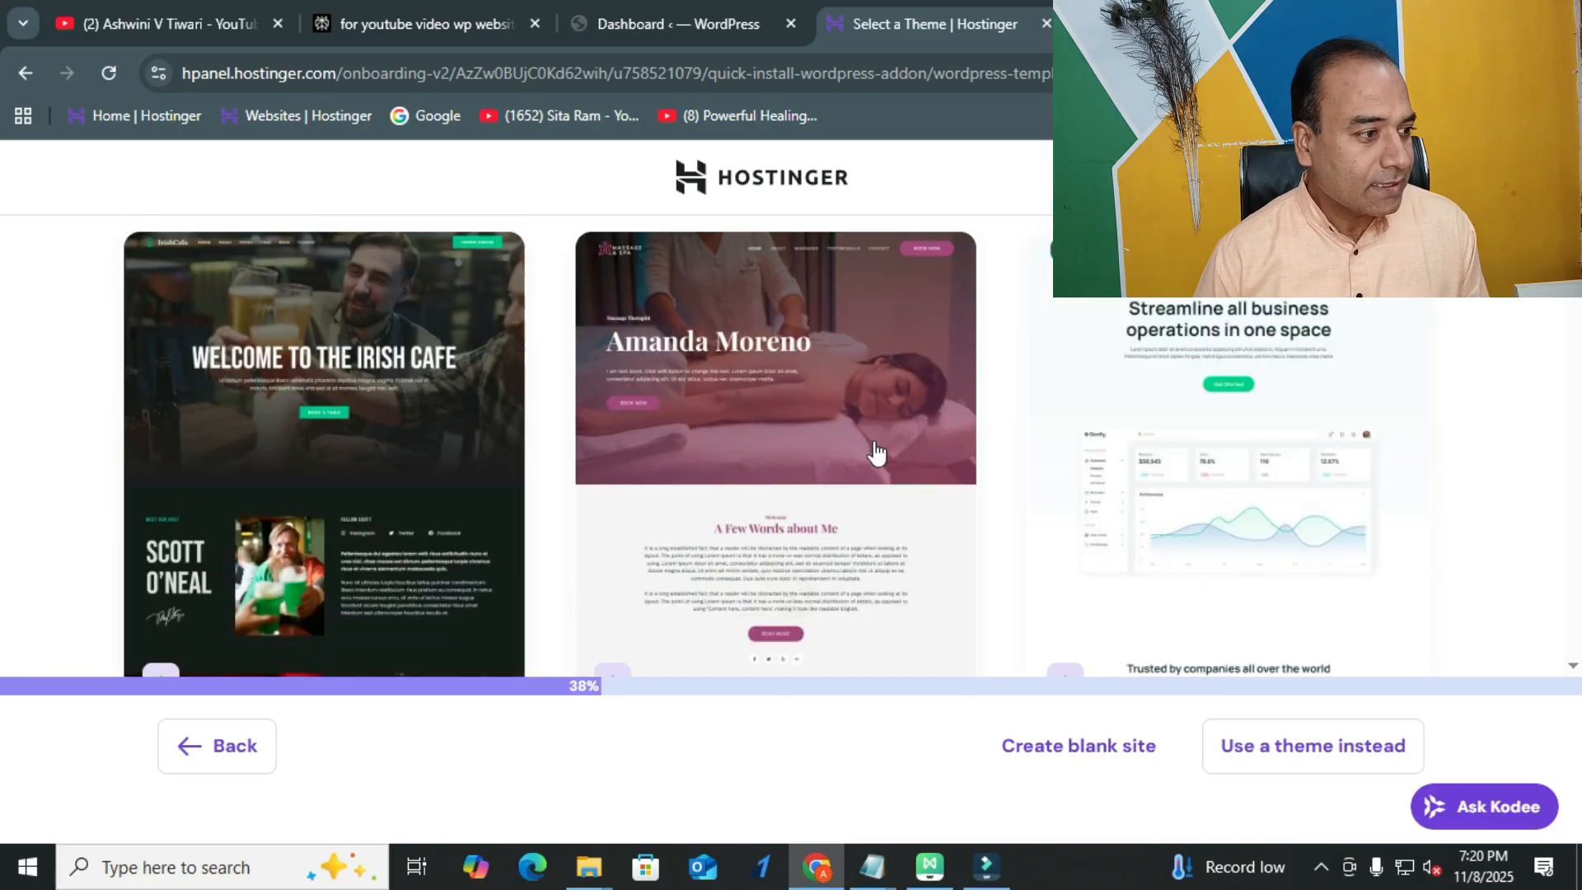
scroll(874, 452, "down", 15)
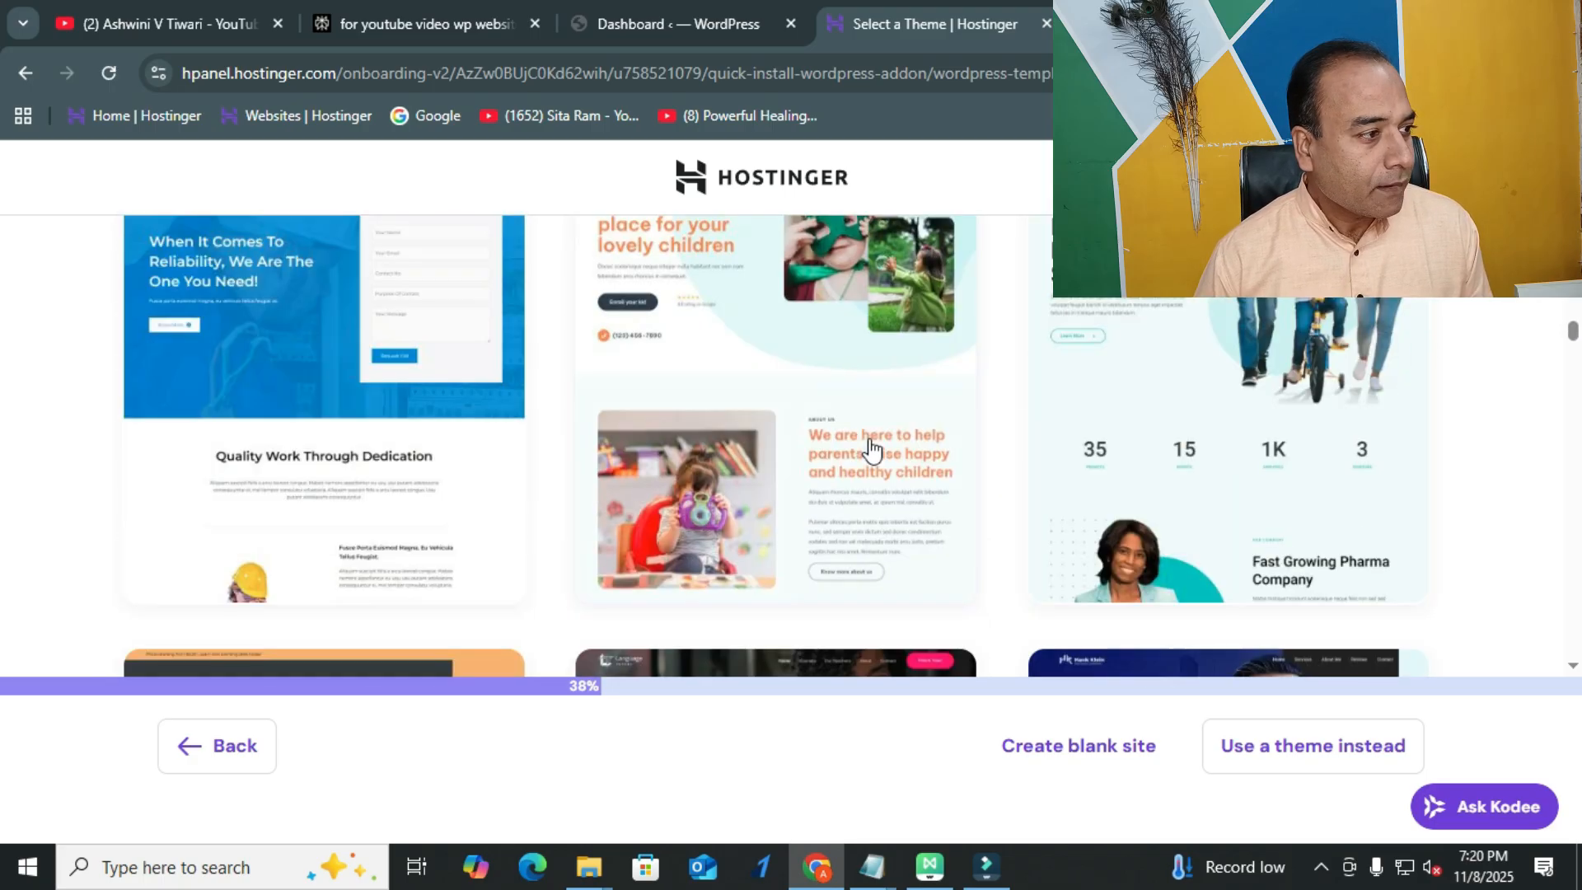
scroll(869, 451, "down", 10)
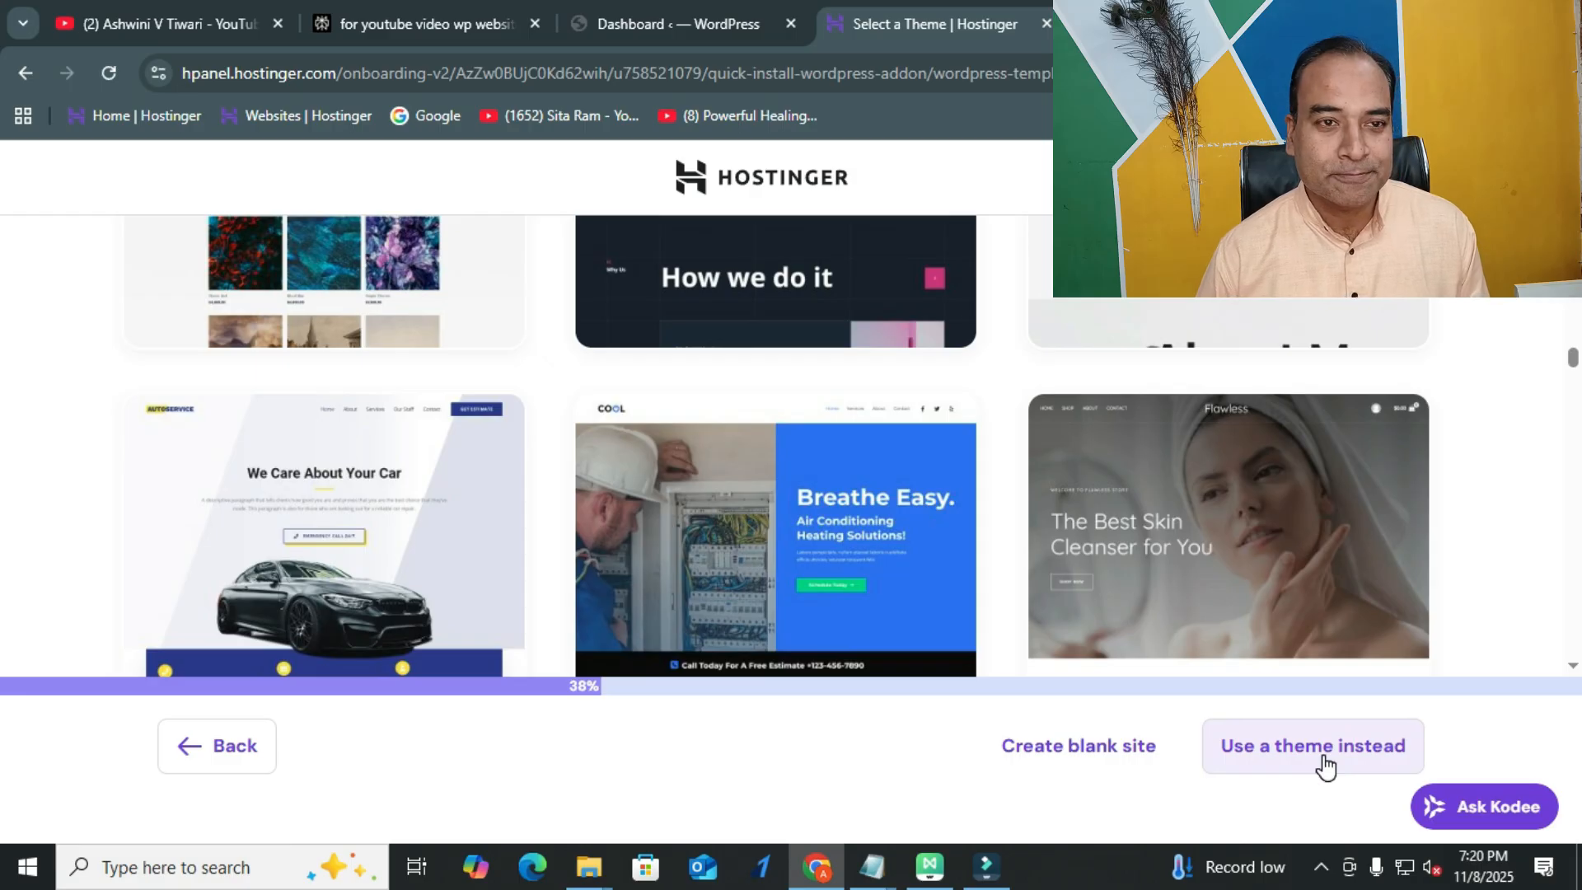
Choose a blank site on the domain pancyflowers.in and start the WordPress installation
left_click(1046, 744)
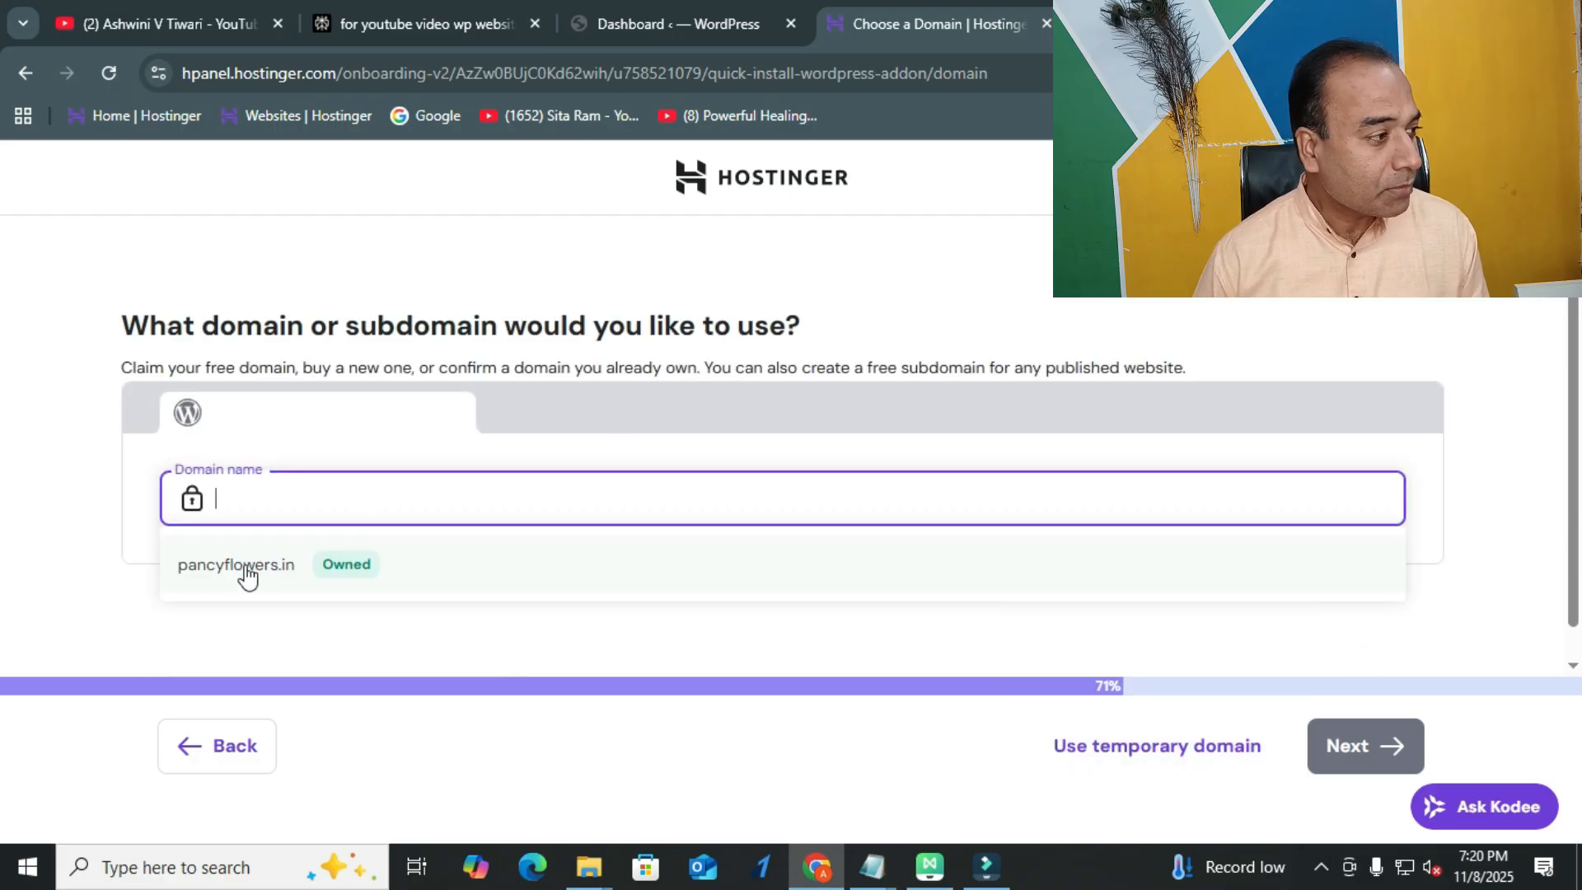
left_click(278, 569)
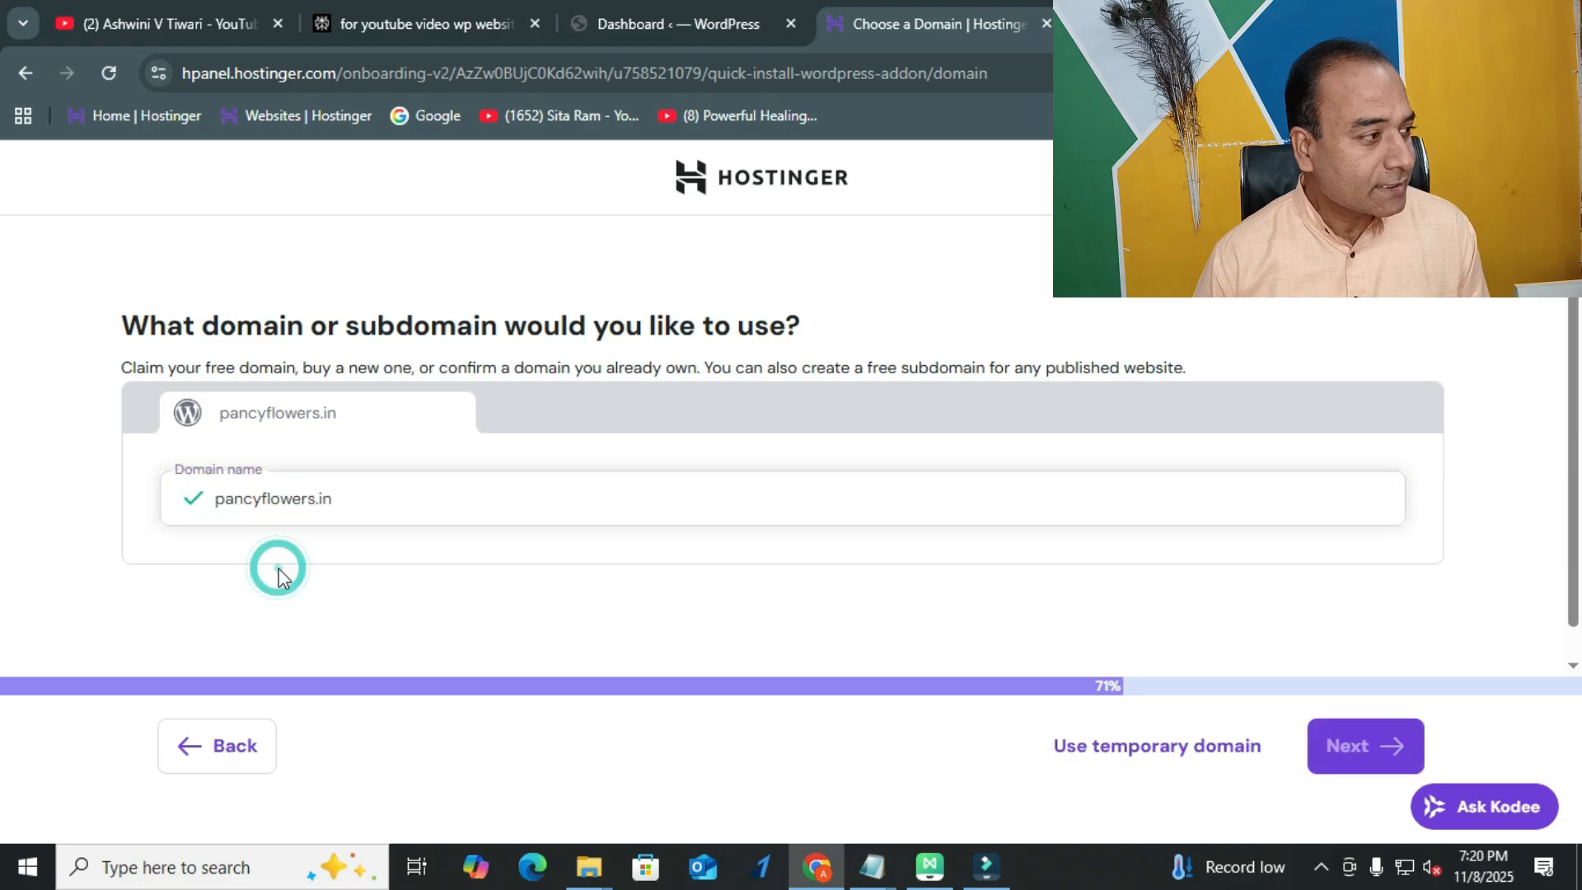
left_click(1381, 752)
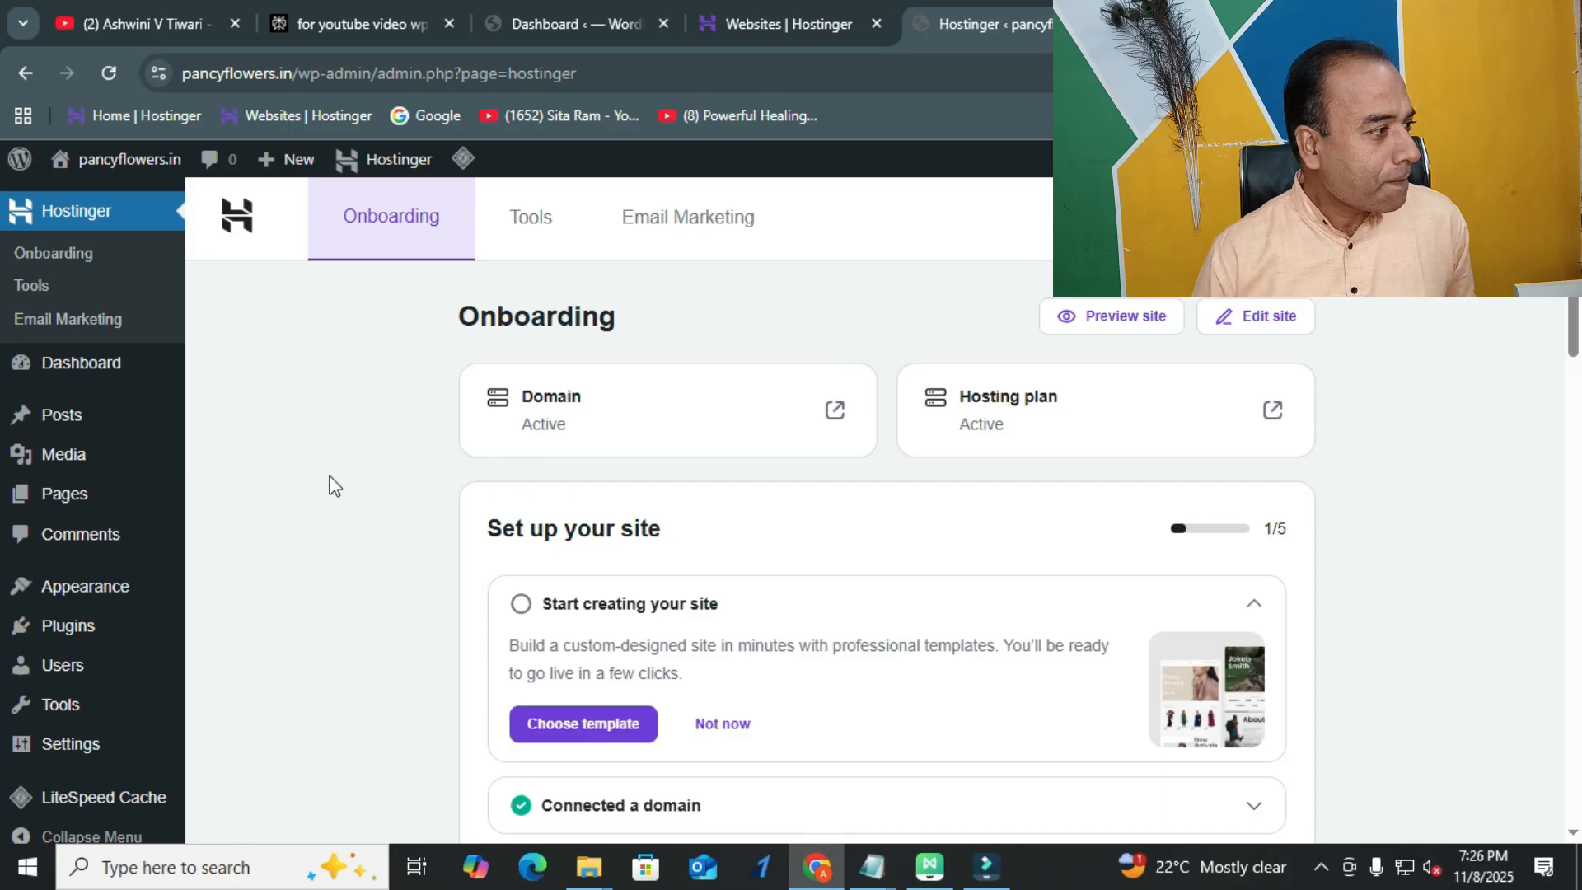
Zoom the new admin page in and back out, then look over the admin sidebar menu
key("ctrl+plus")
key("ctrl+plus")
key("ctrl+plus")
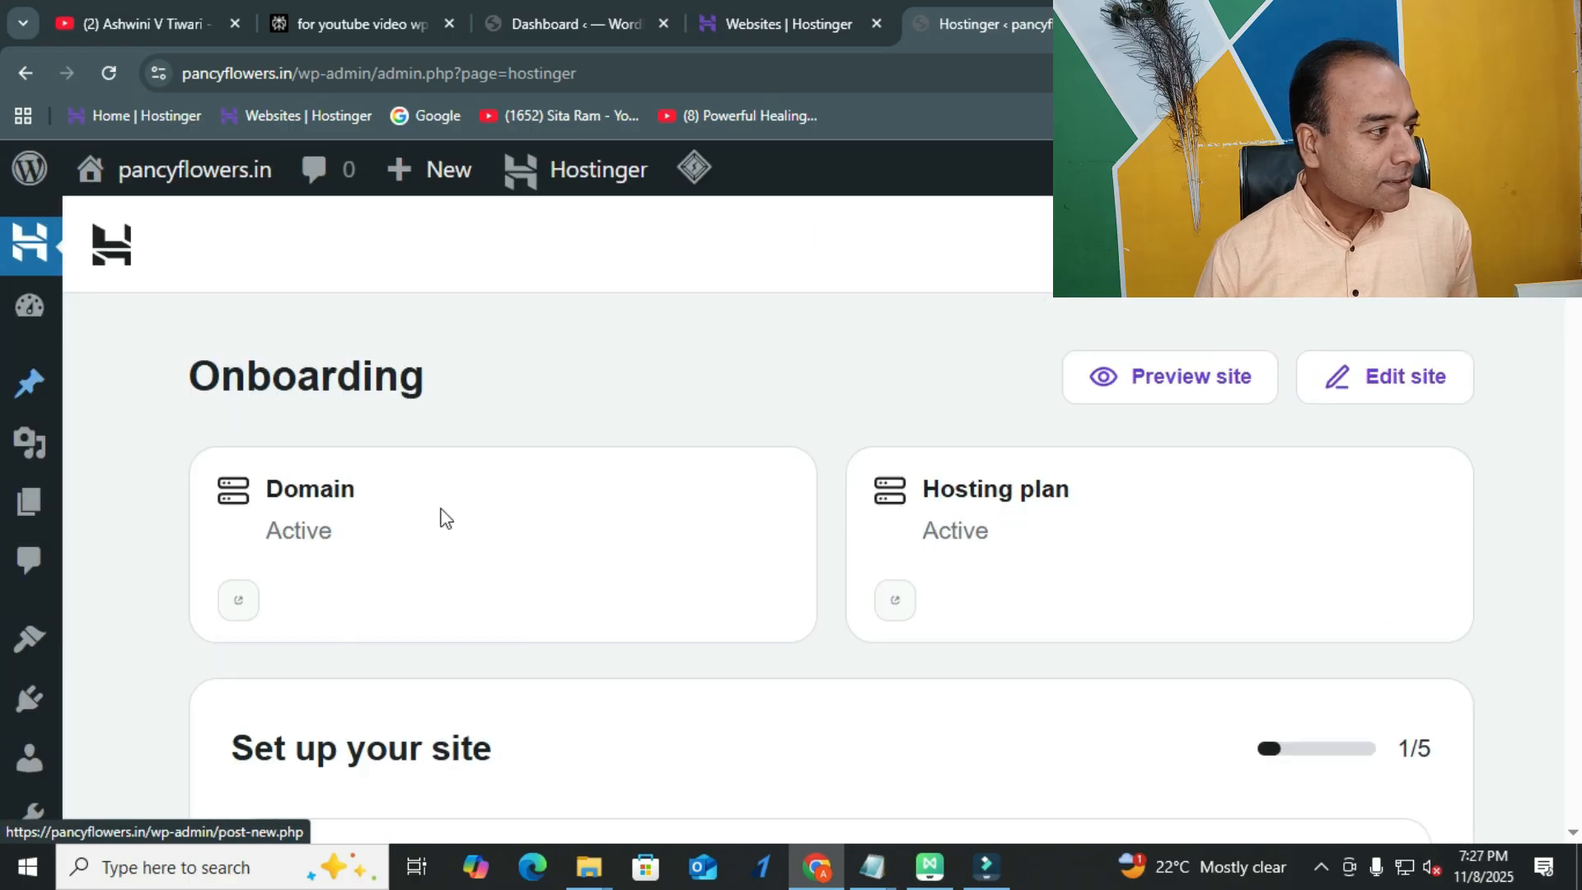
key("ctrl+minus")
key("ctrl+minus")
key("ctrl+minus")
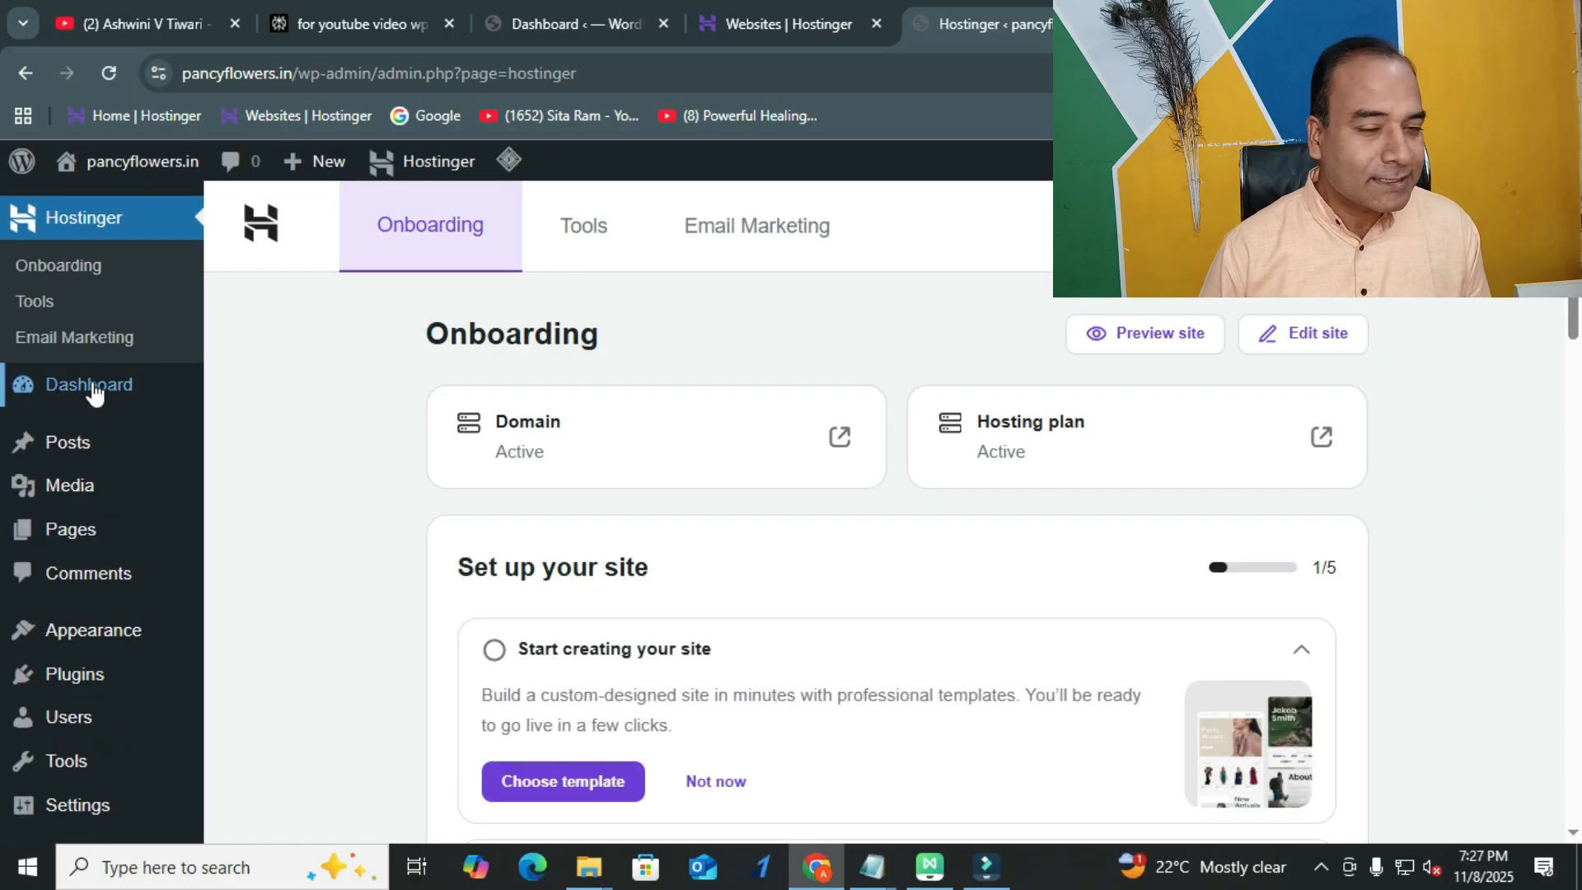
mouse_move(100, 391)
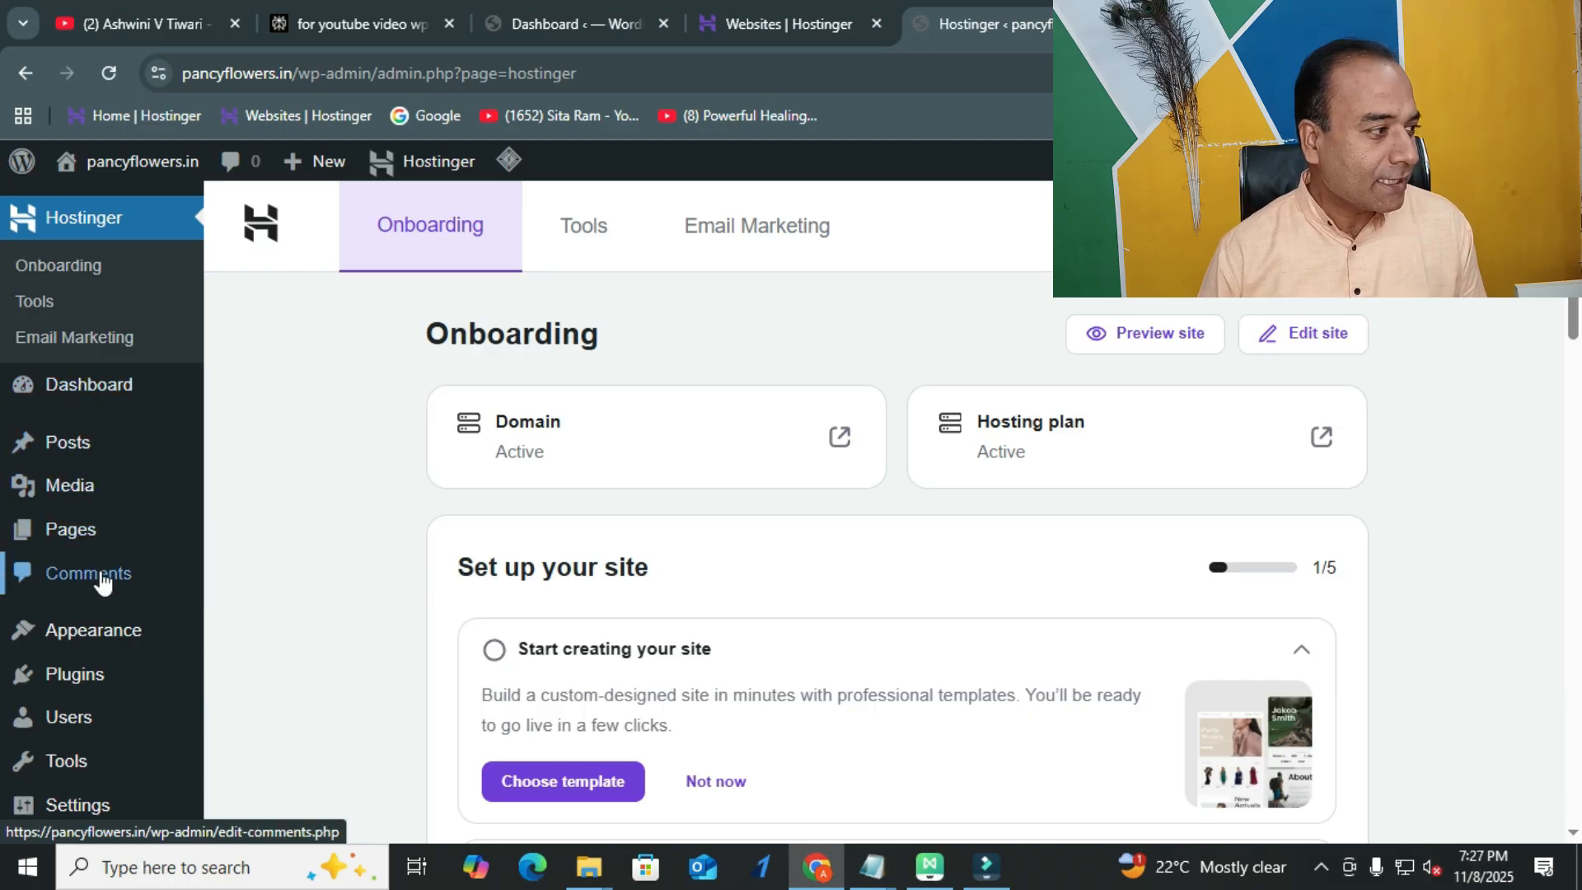
mouse_move(97, 641)
scroll(163, 611, "down", 1)
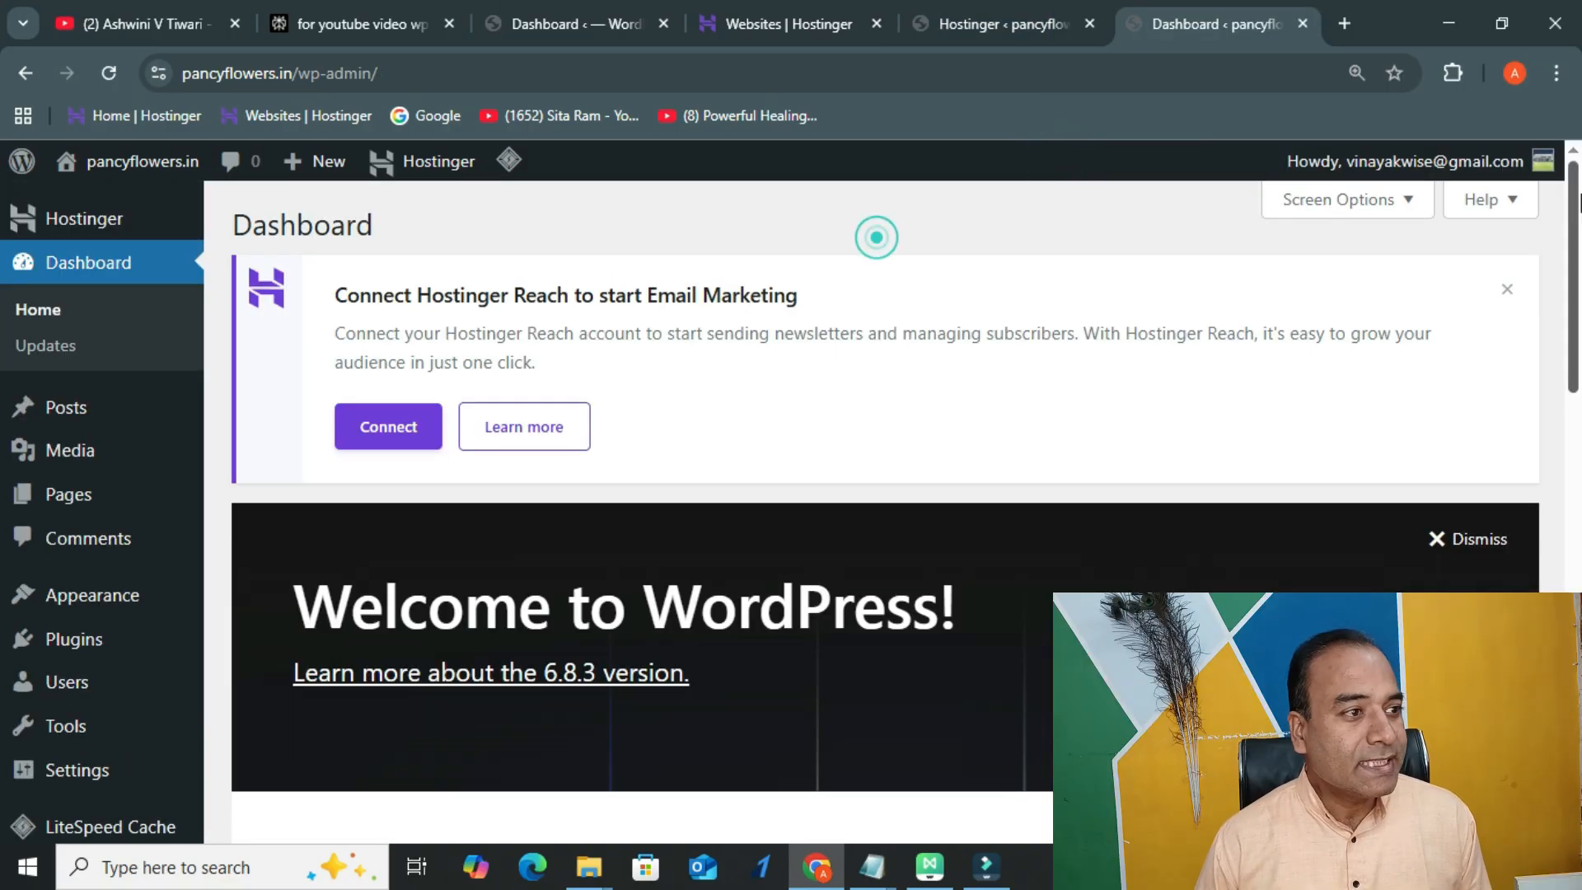
mouse_move(1535, 154)
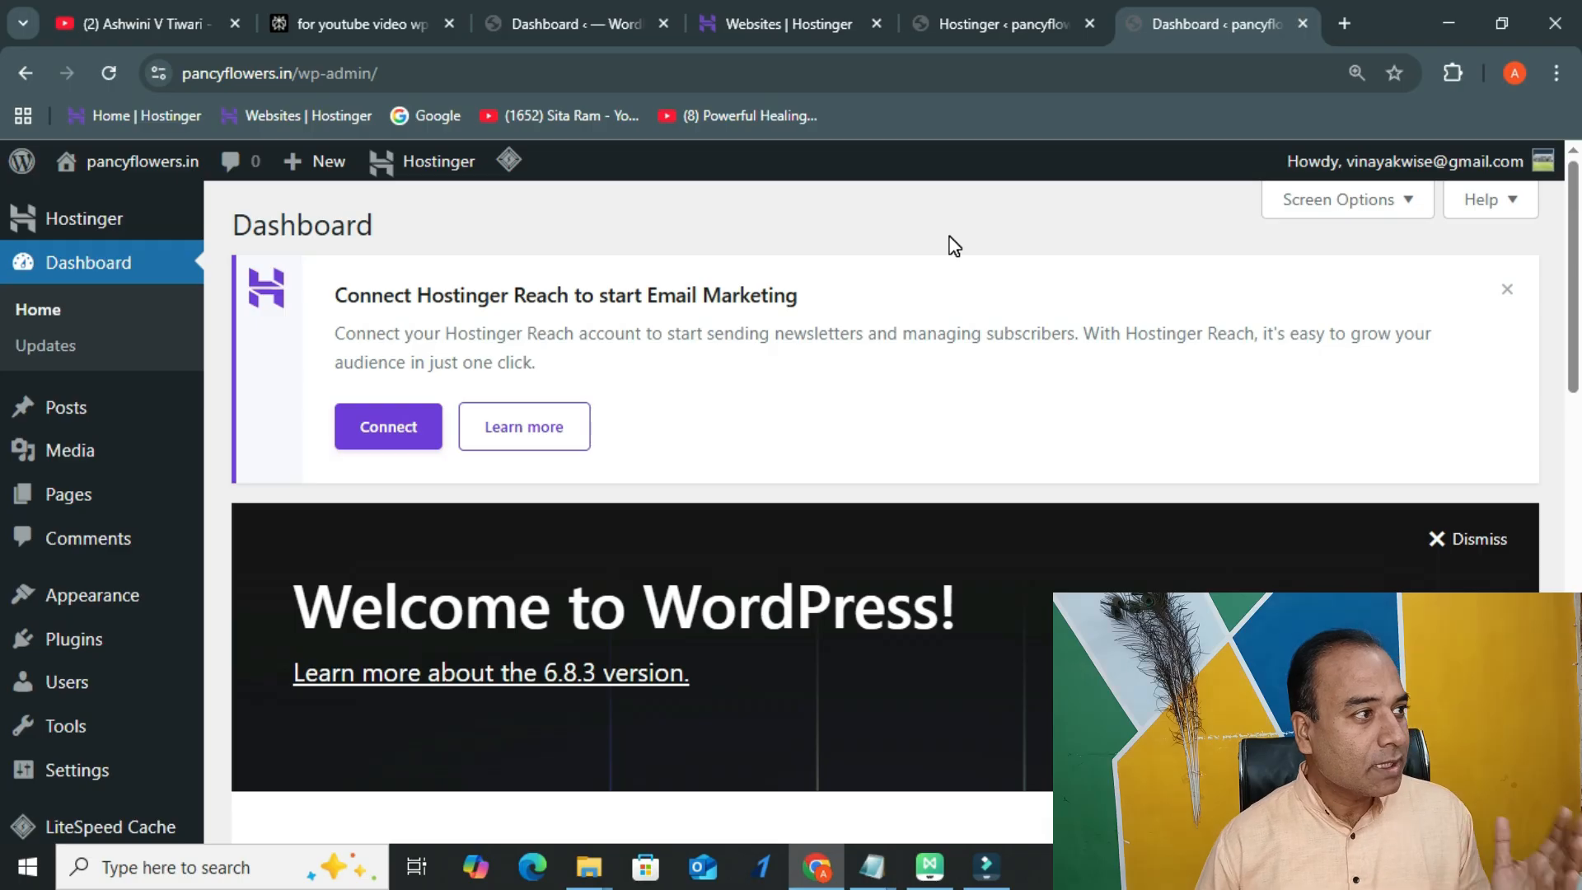
mouse_move(813, 10)
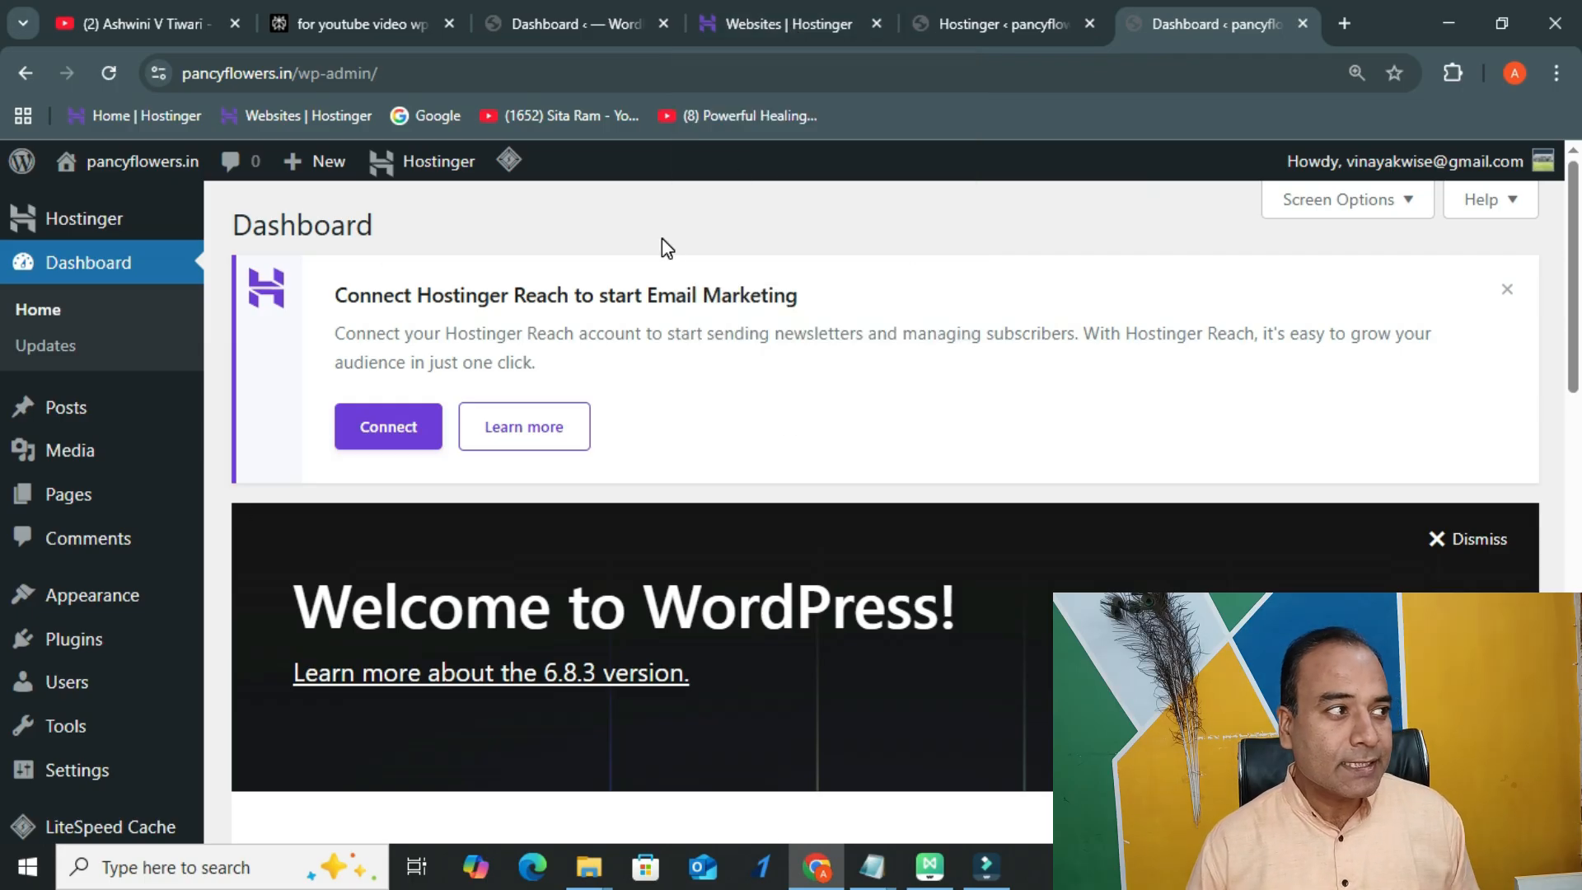
Return to the Hostinger tab and launch WP Admin from the pancyflowers.in row
left_click(793, 18)
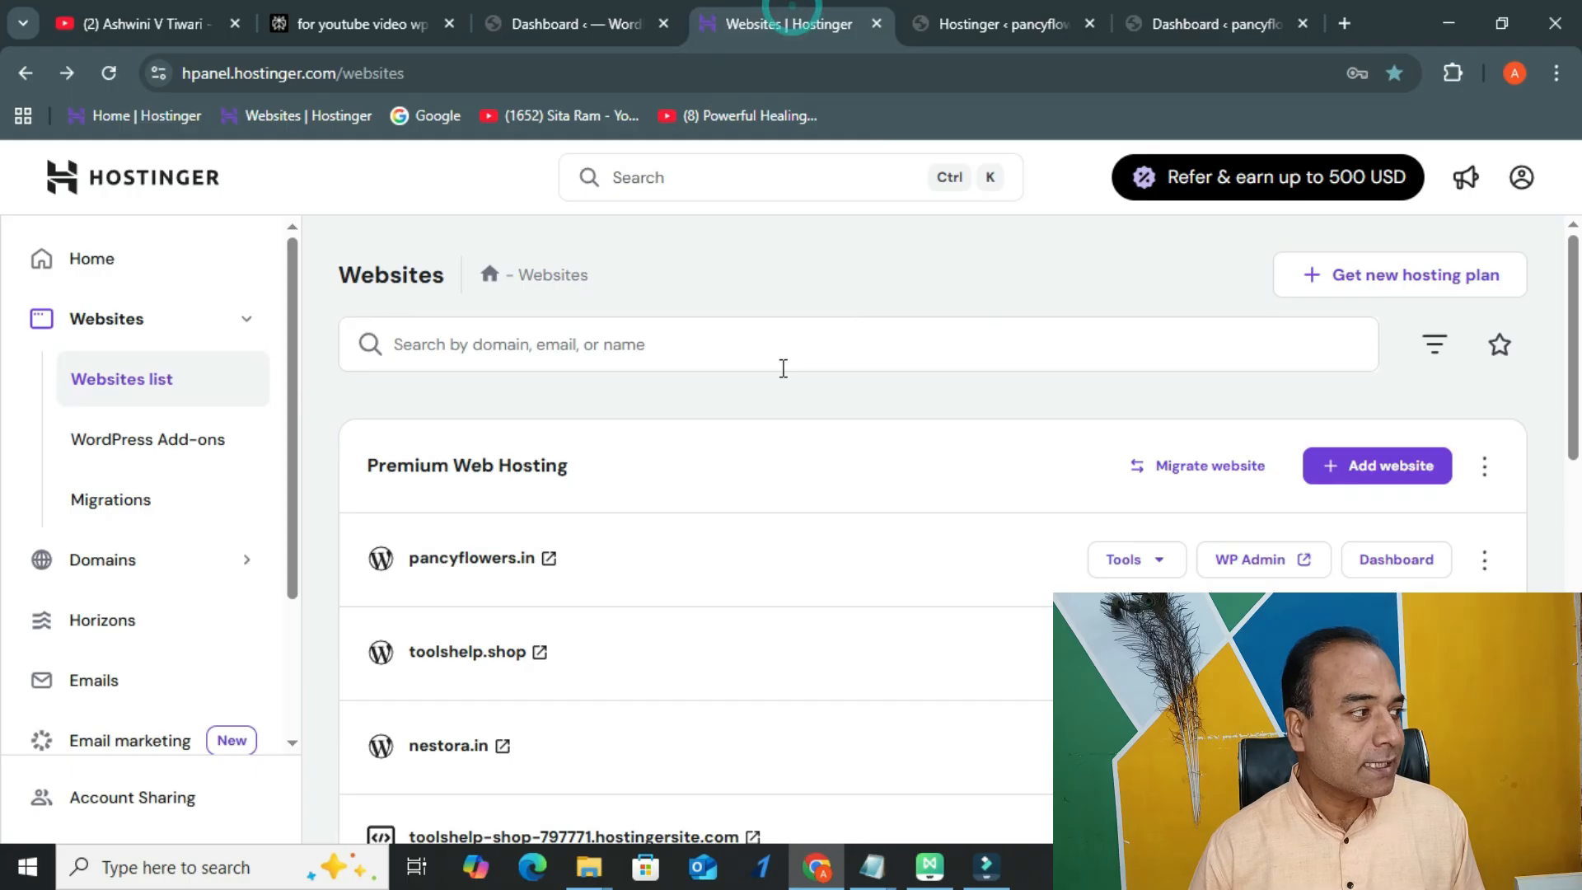
left_click(144, 381)
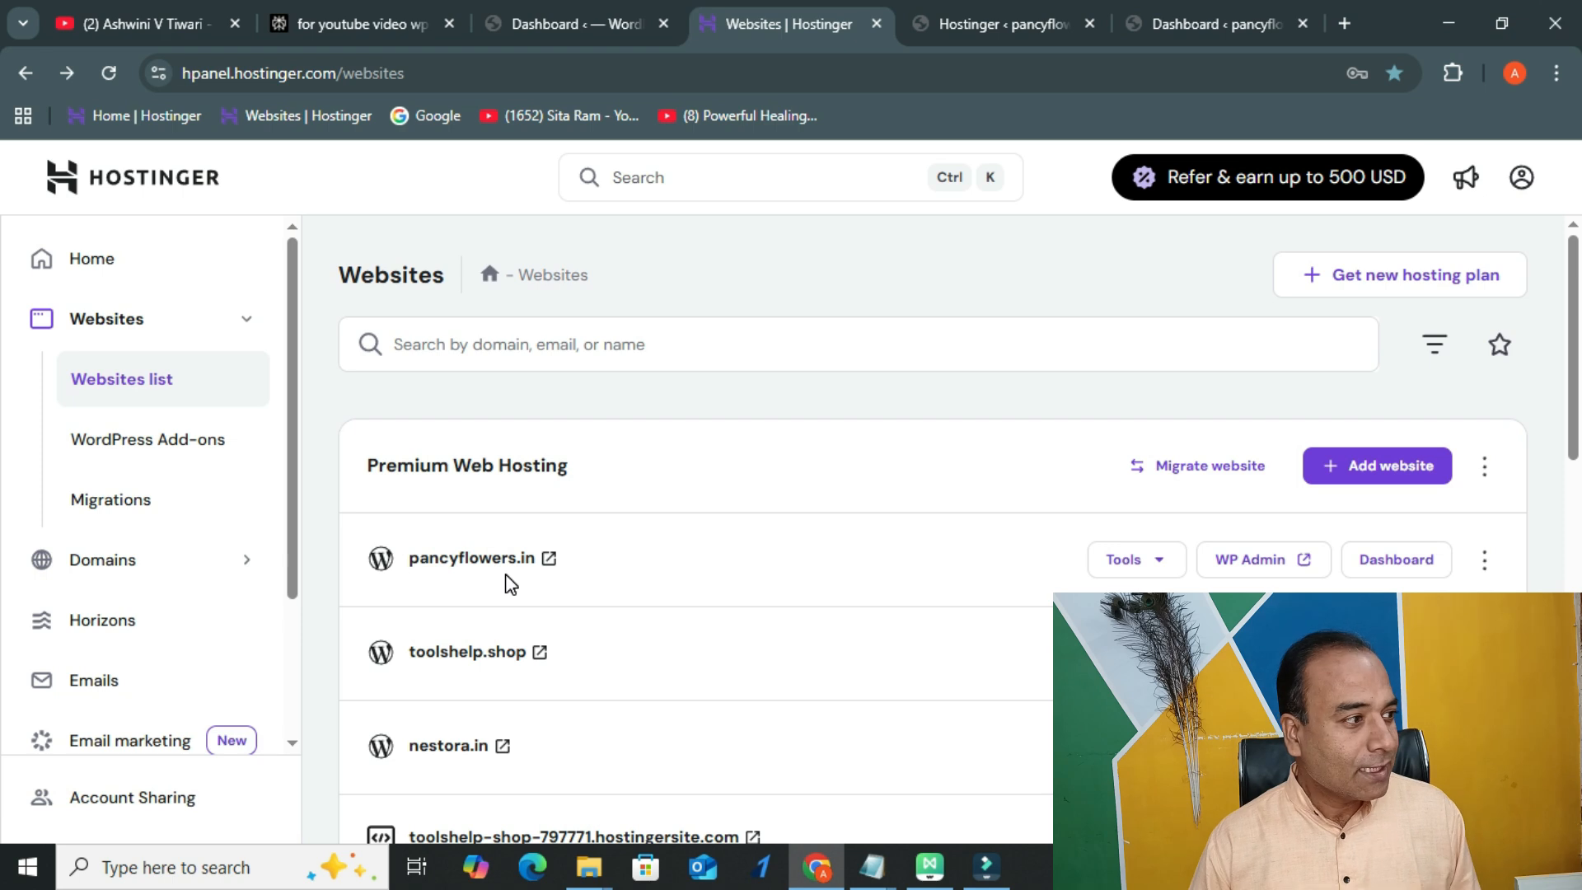
left_click(1274, 564)
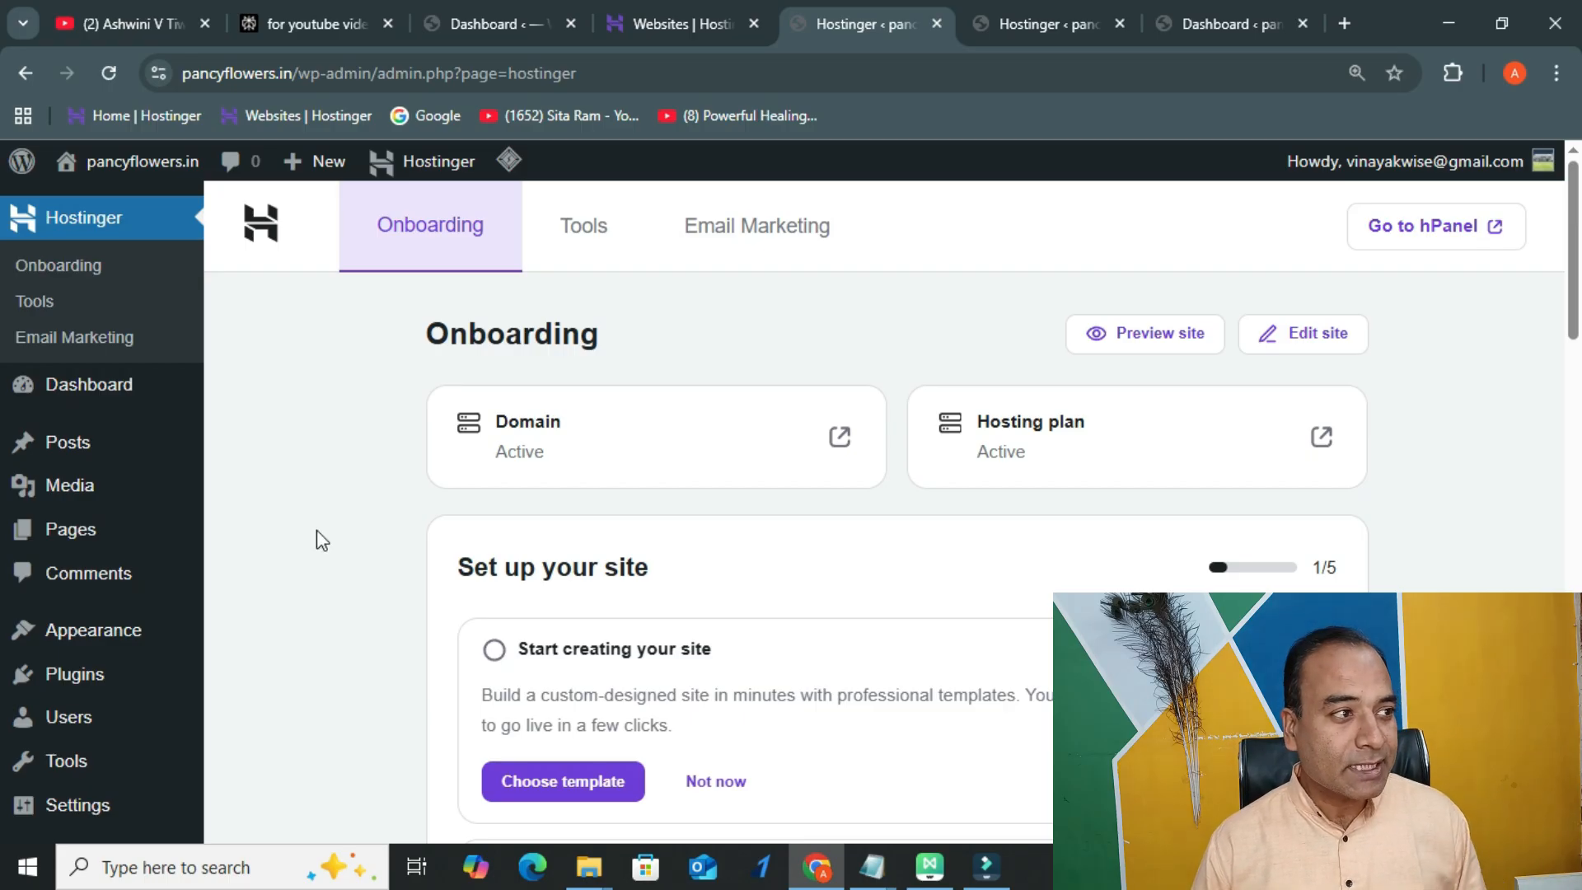
Close the two extra admin tabs and open a new browser tab
left_click(1118, 23)
left_click(1120, 24)
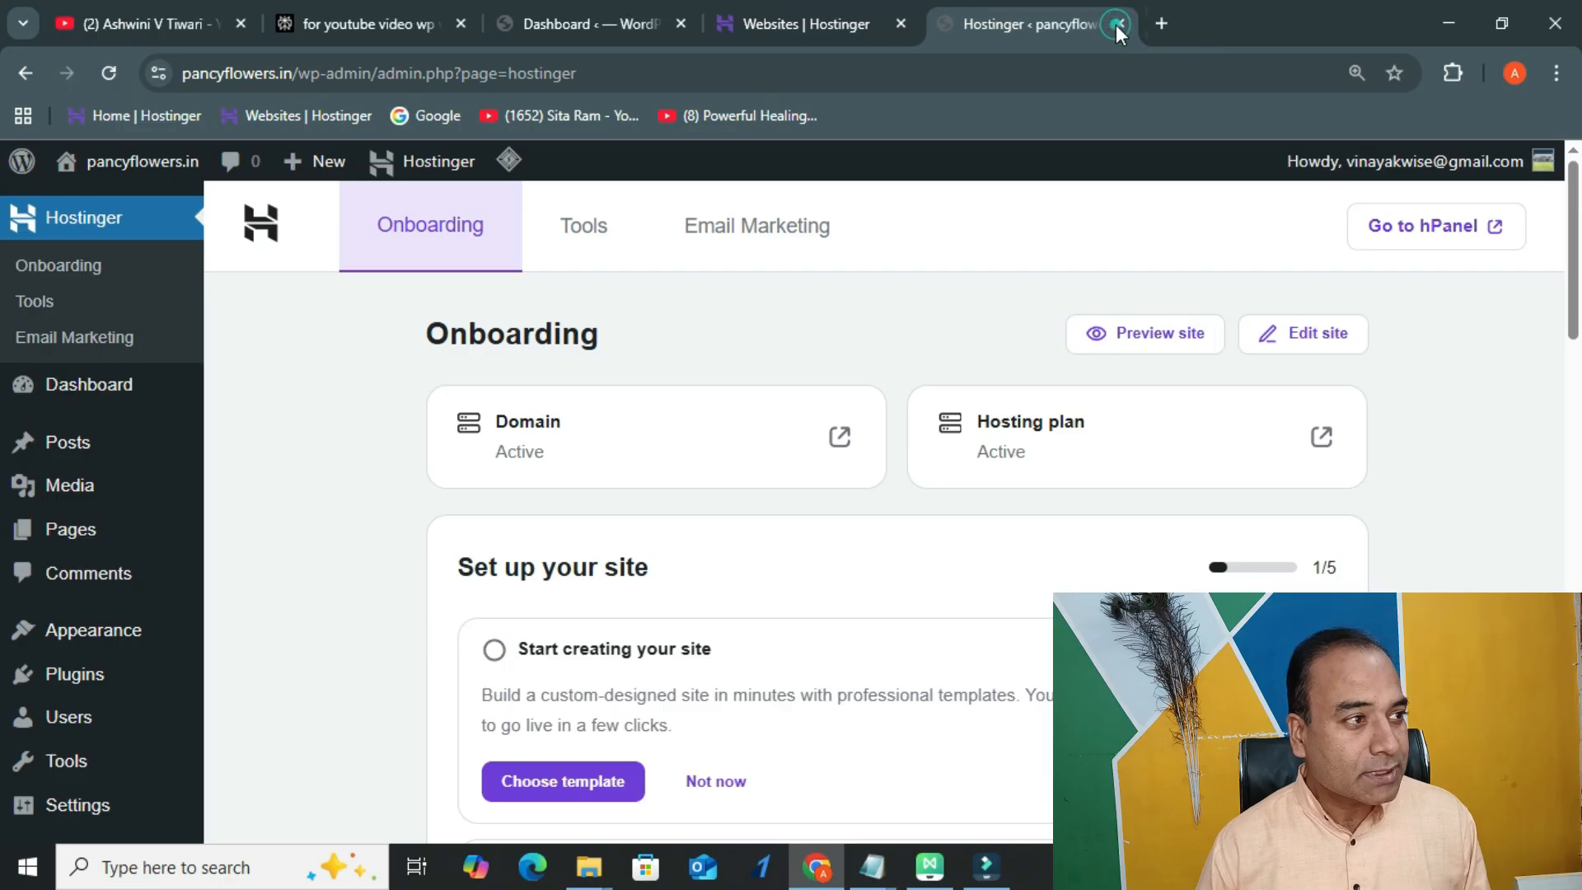
left_click(1161, 24)
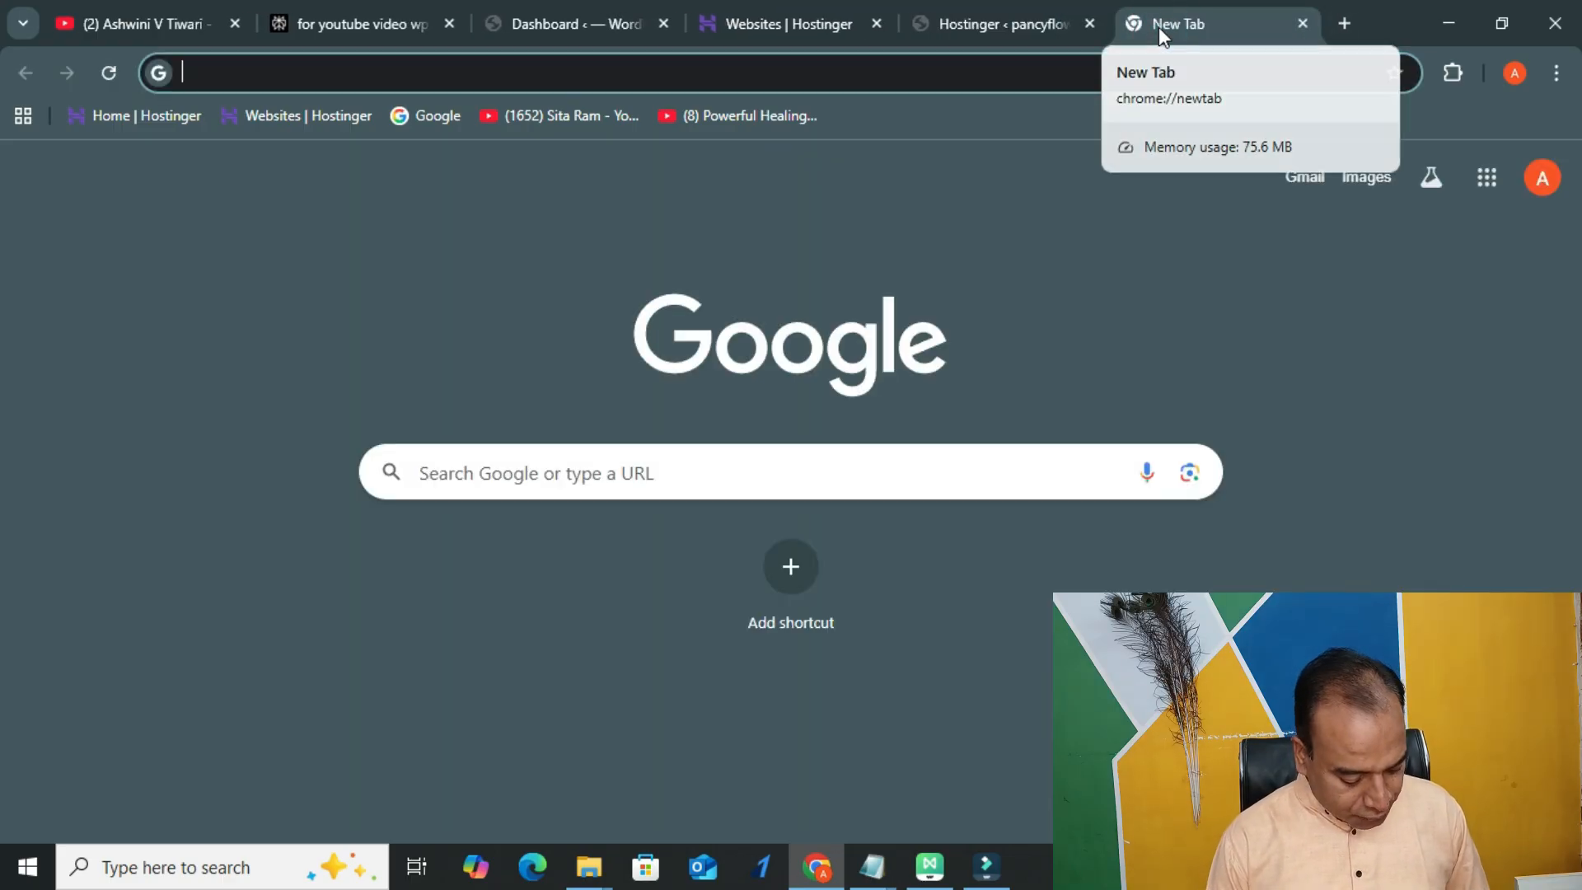
type("https://pancyflowers.in/")
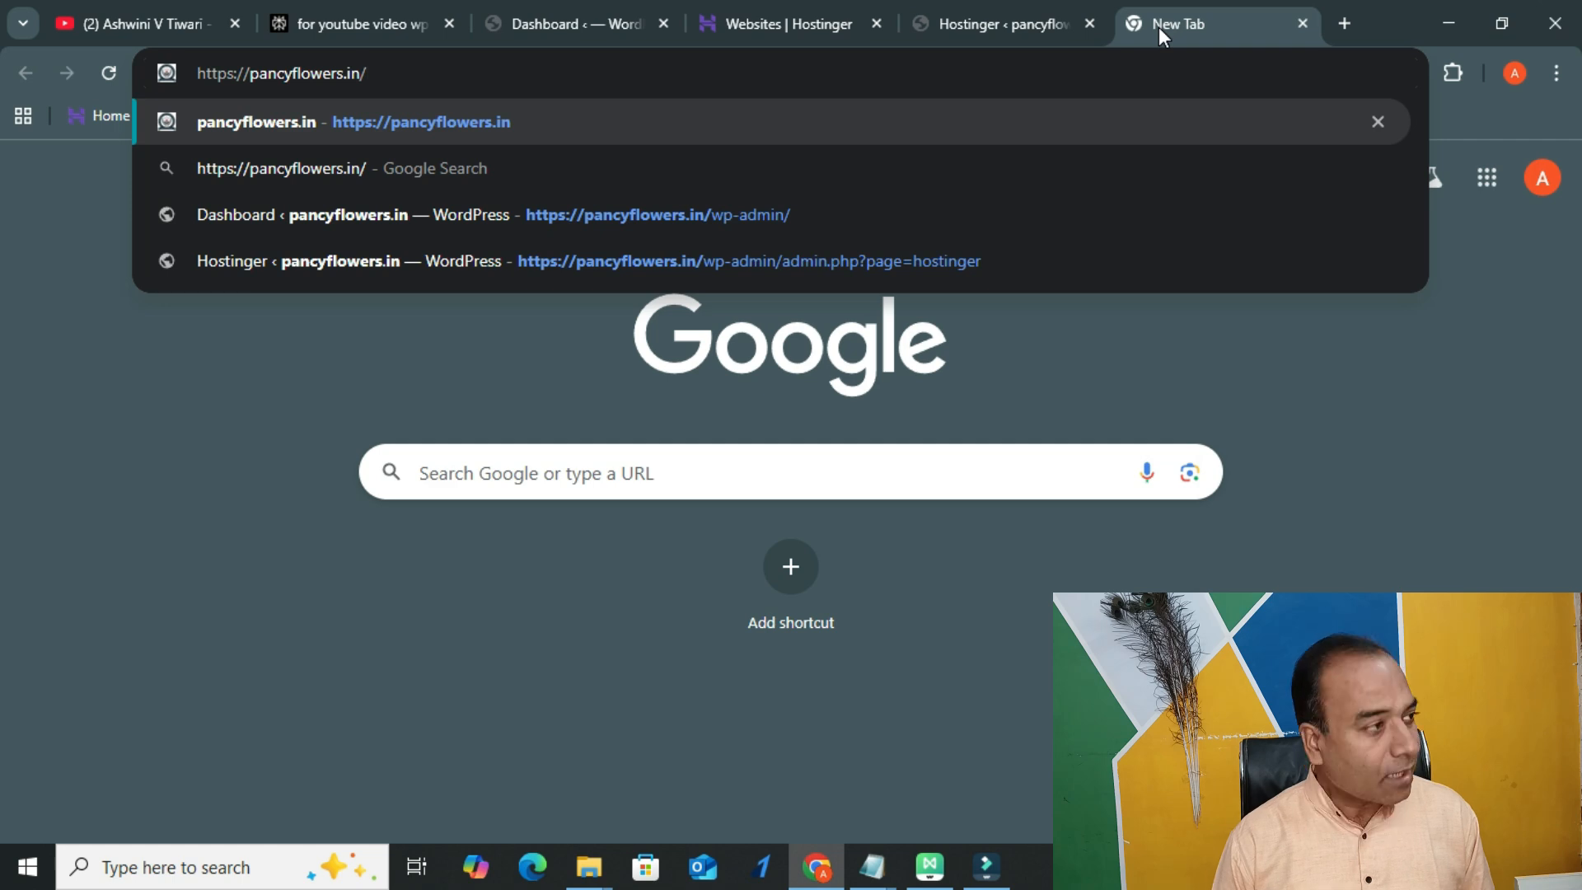
type("wp")
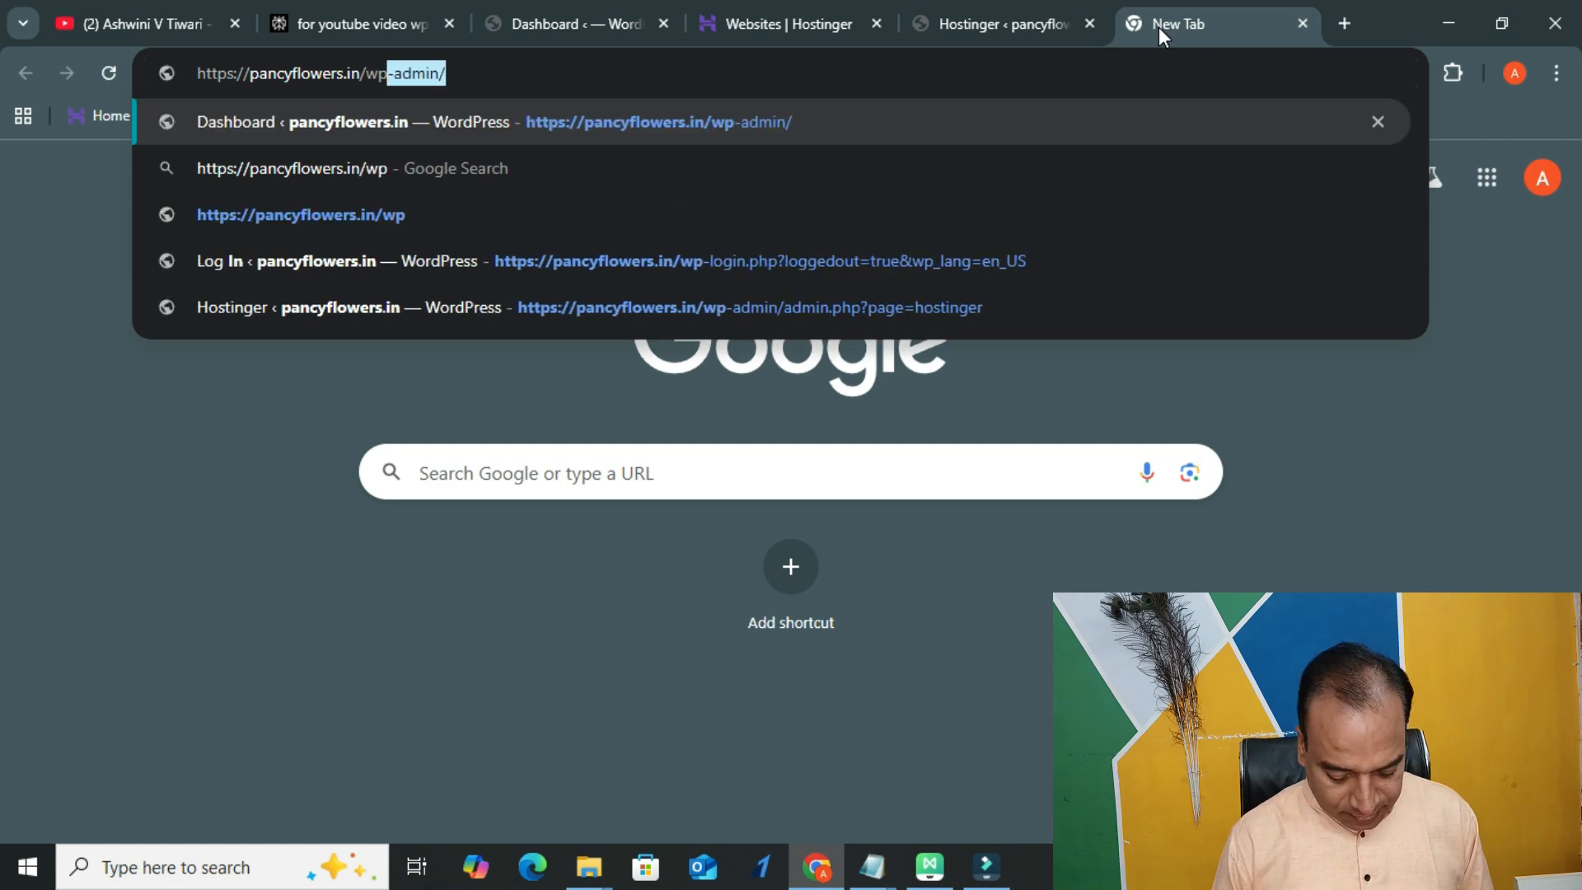
type("-admin")
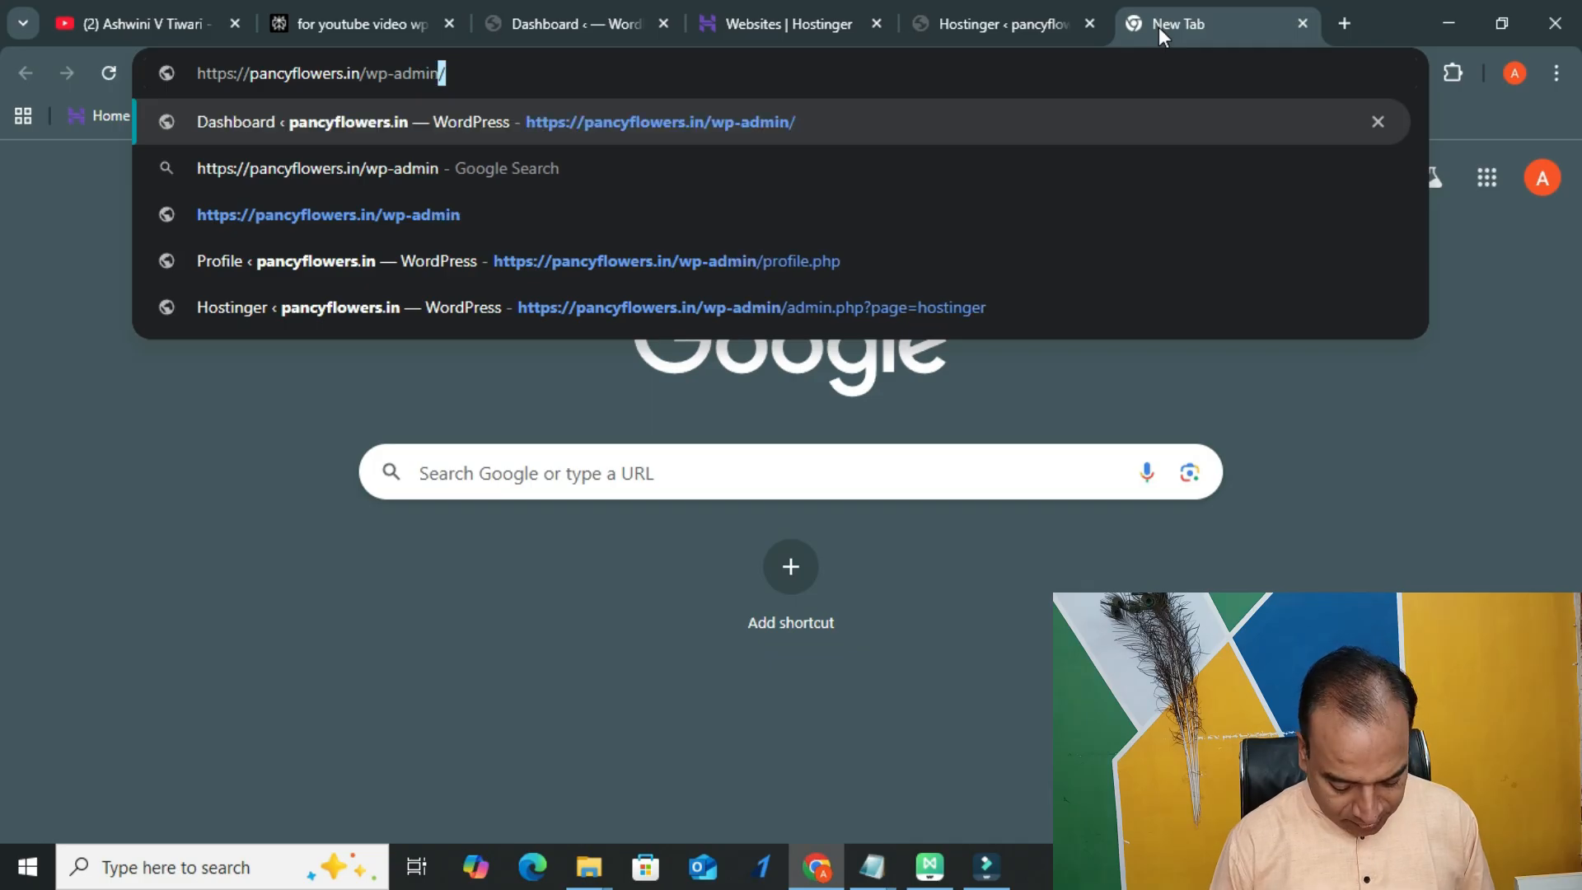
type("/")
key("Return")
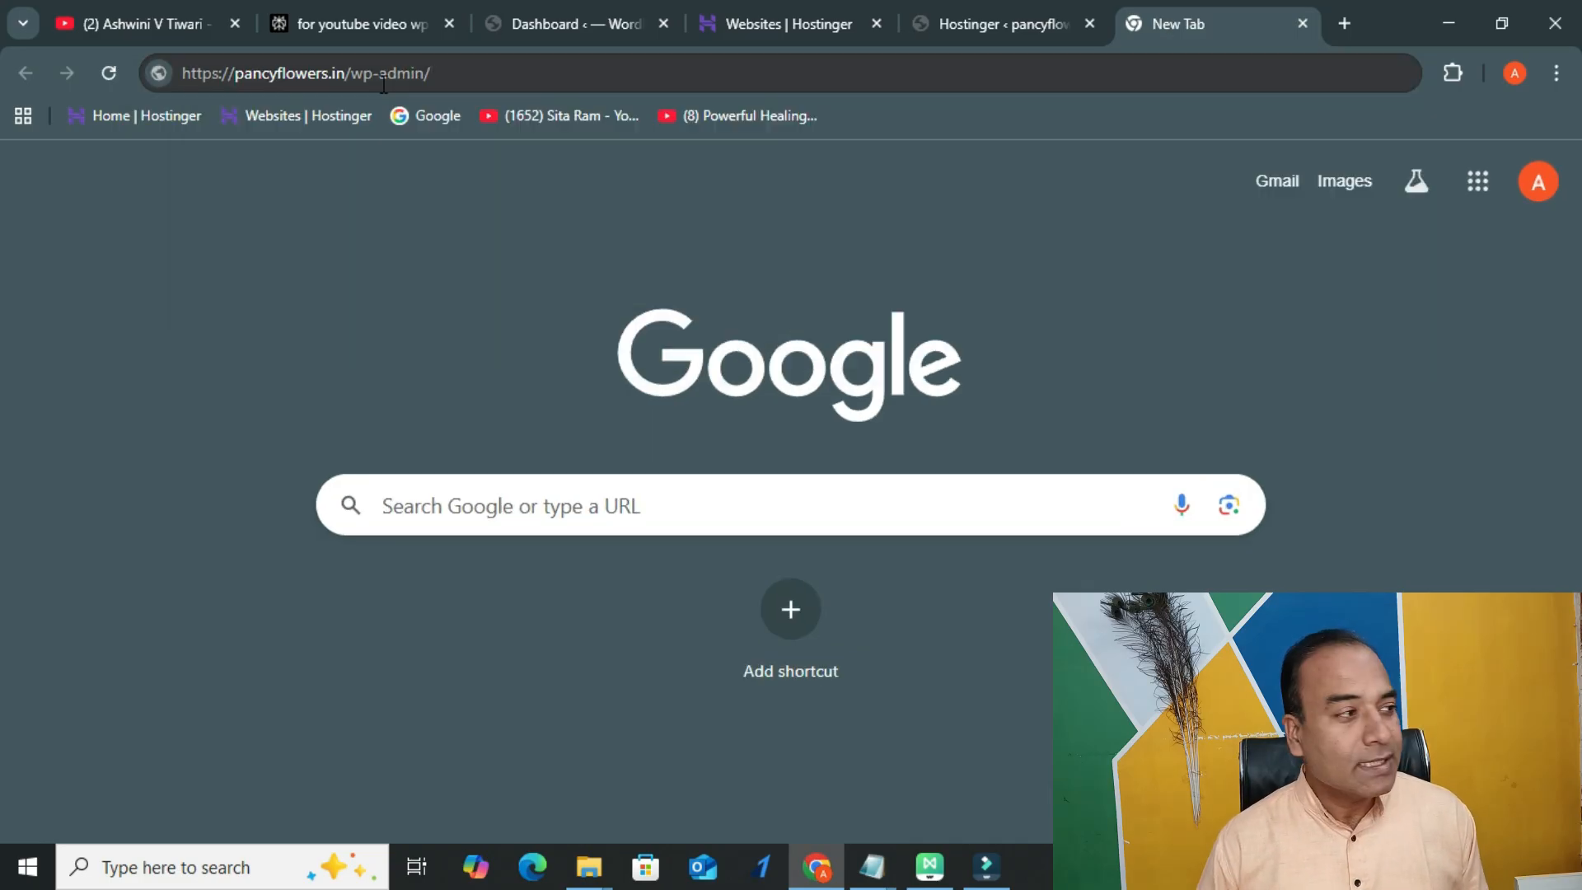
left_click(475, 73)
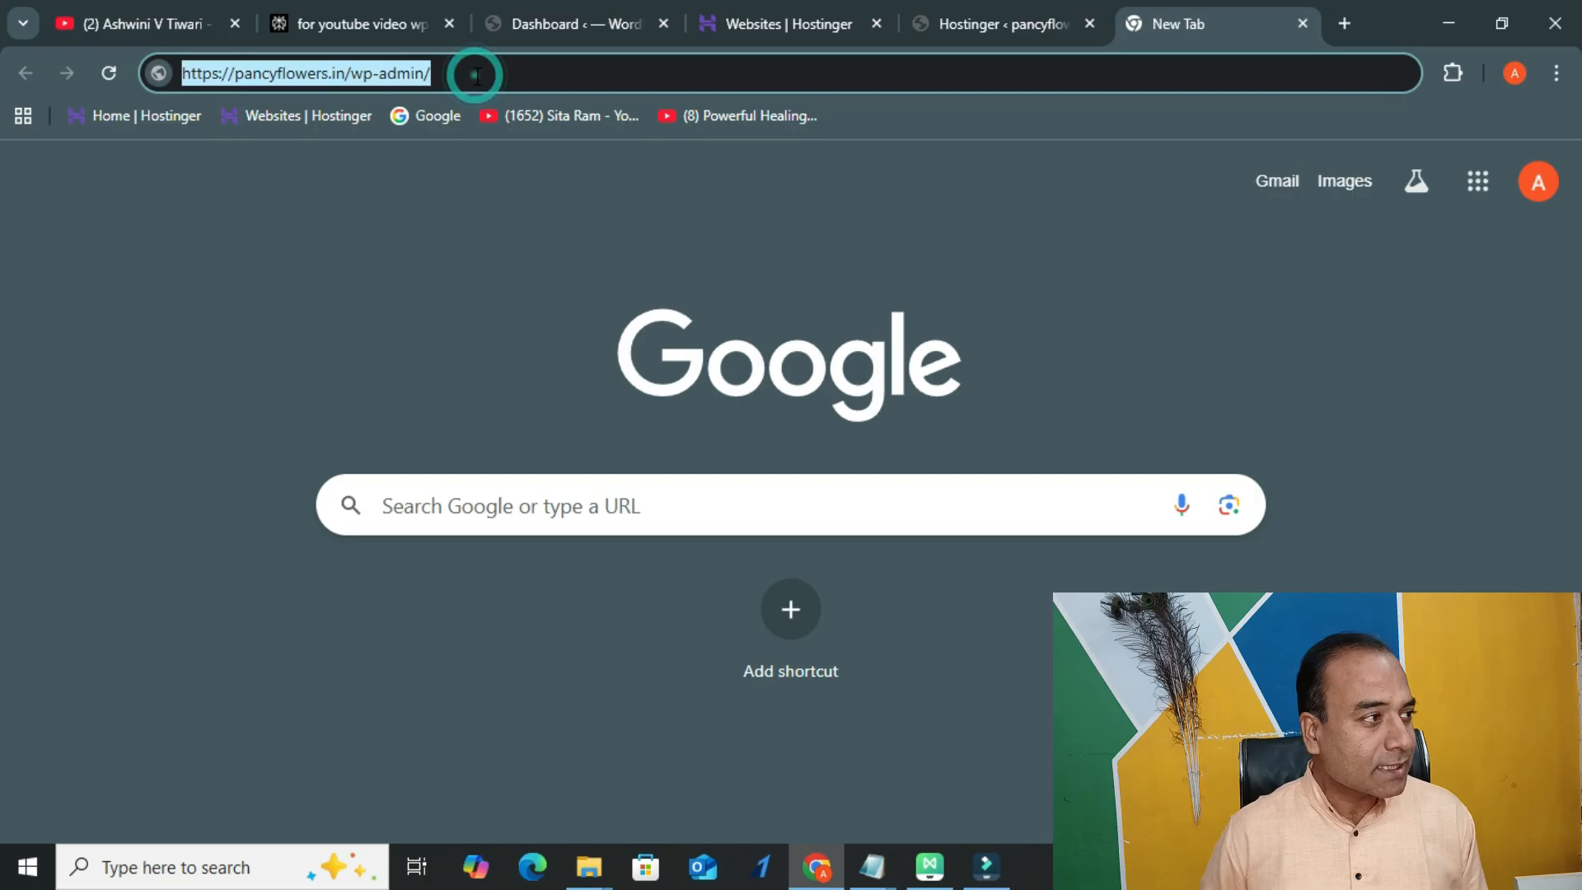
key("Return")
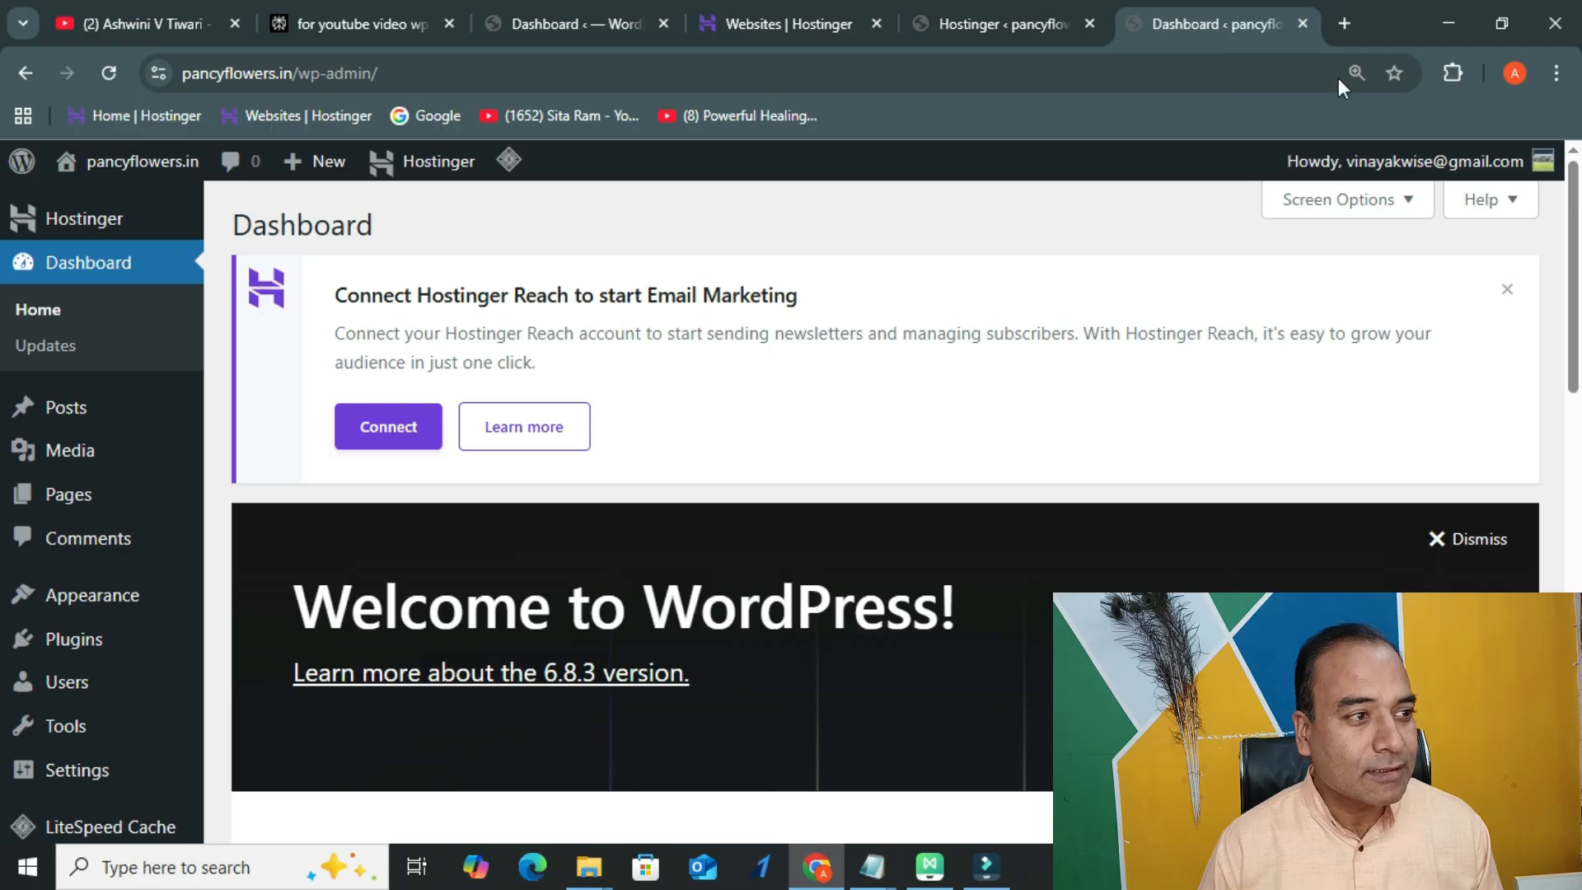
mouse_move(1476, 162)
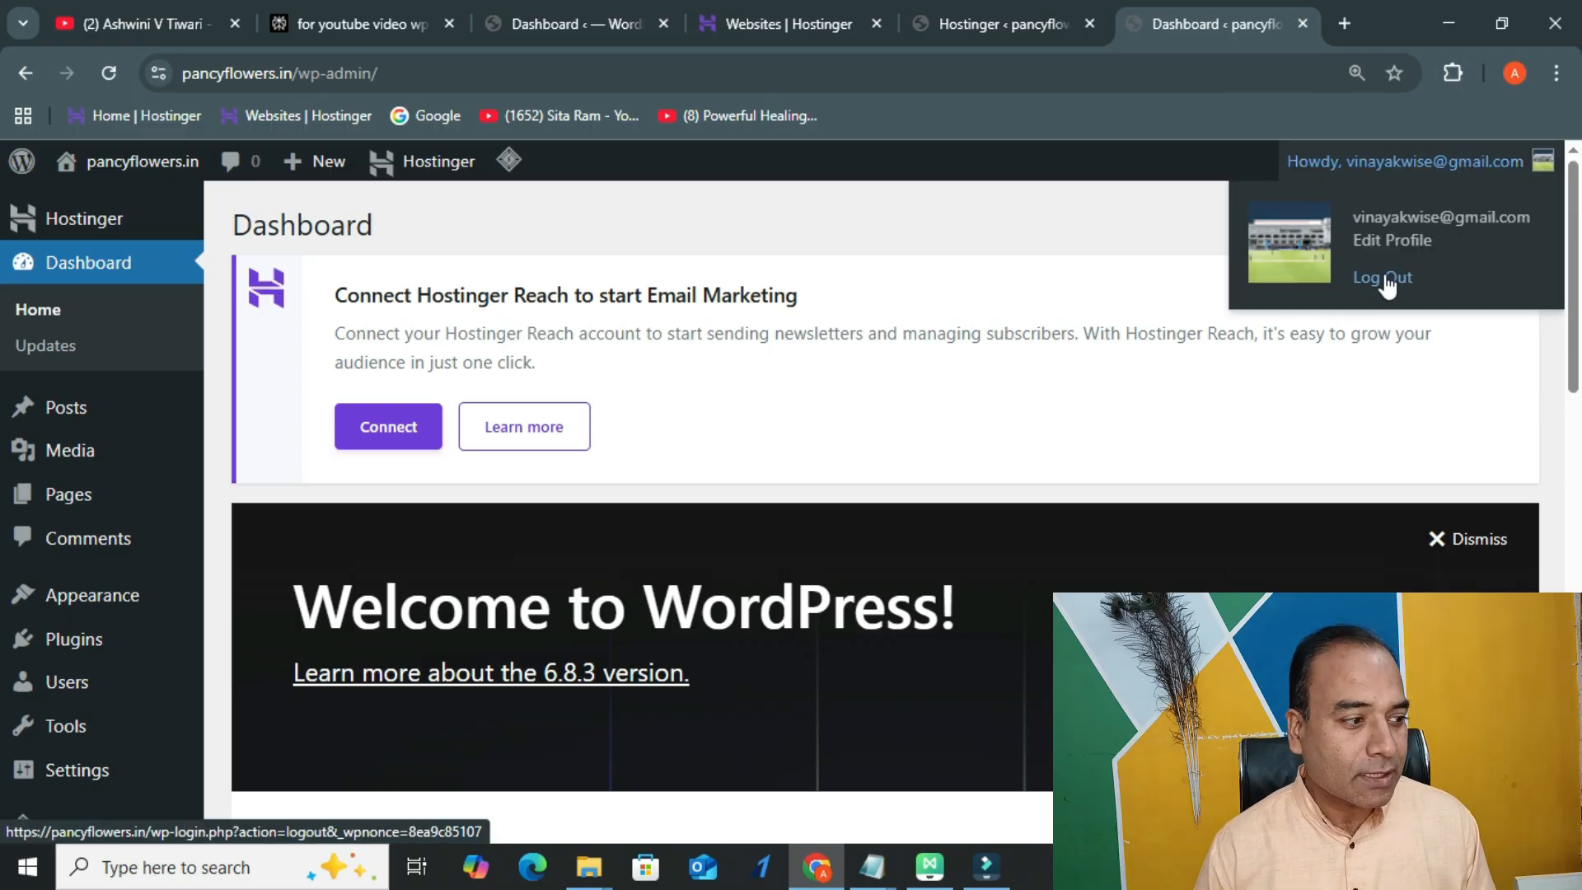
left_click(873, 873)
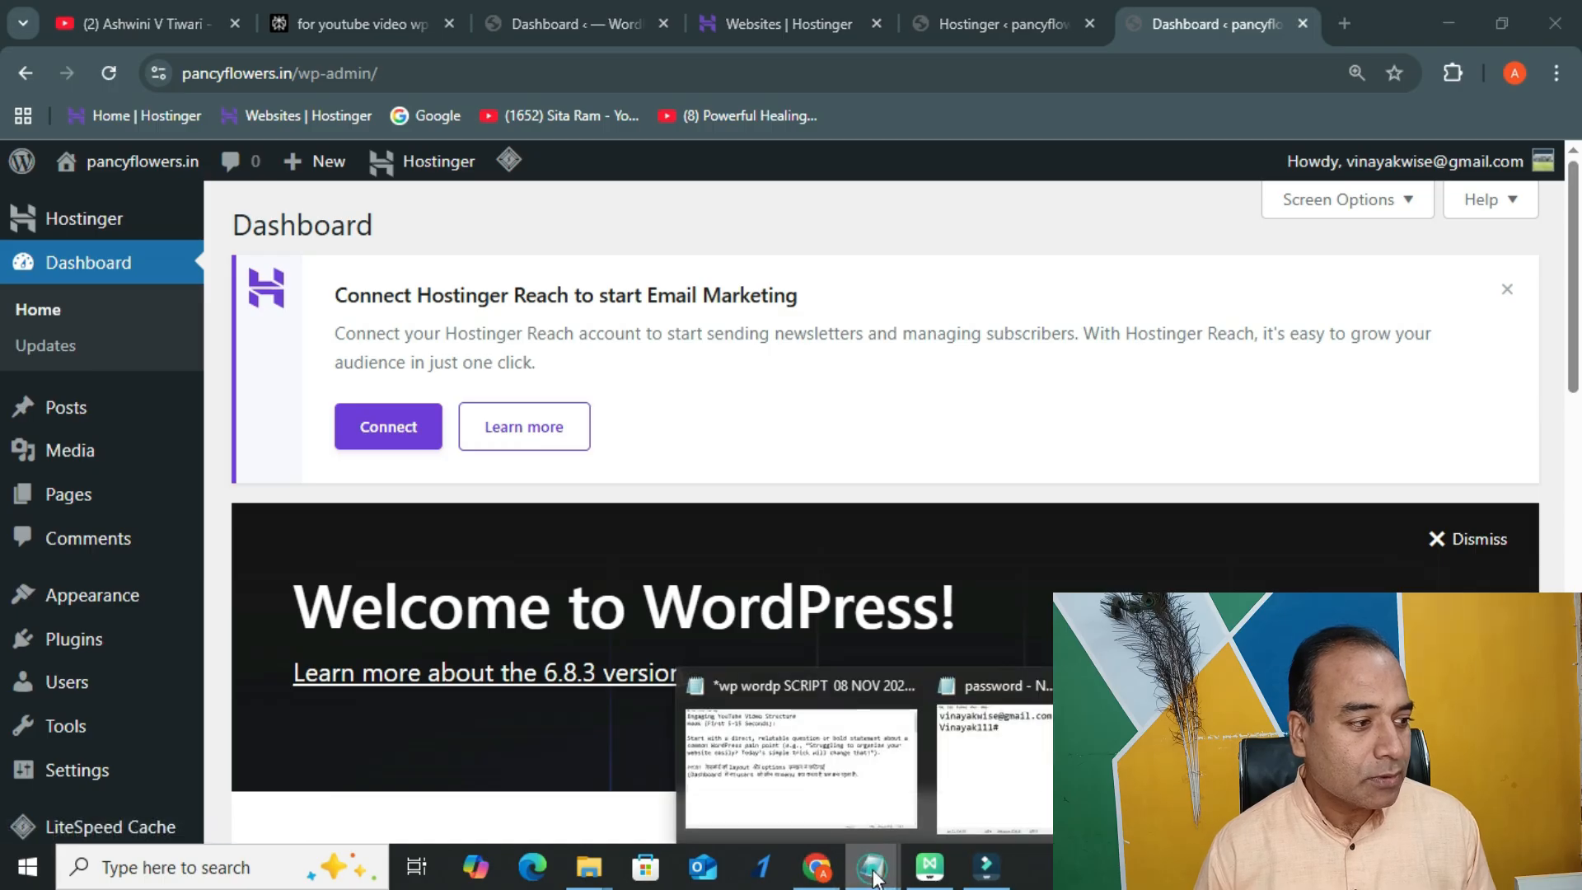
left_click(949, 809)
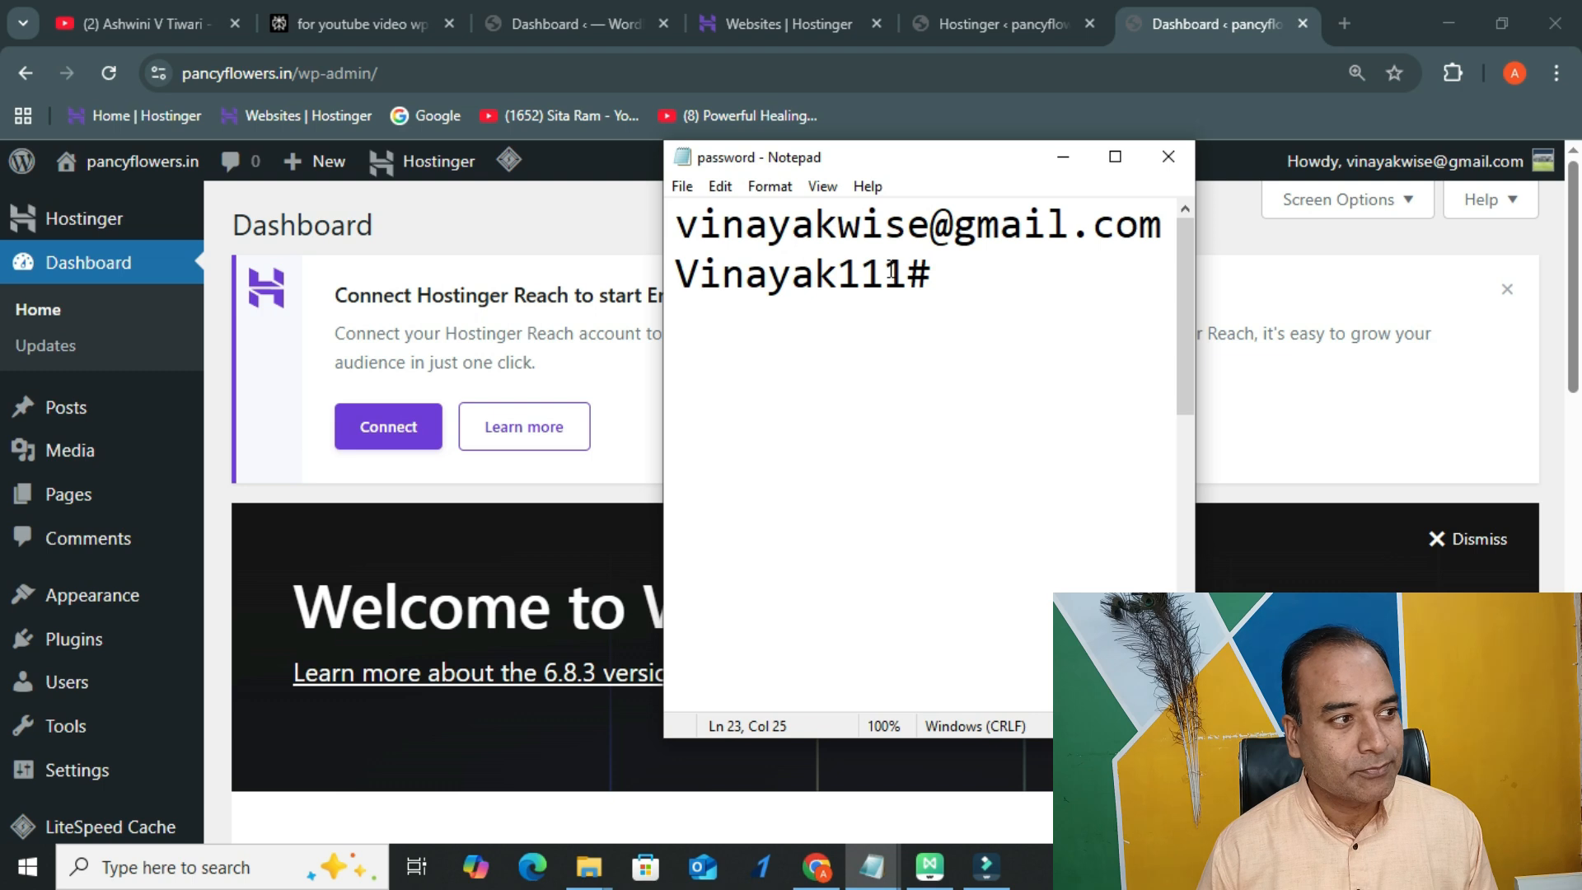
left_click(1063, 156)
mouse_move(1501, 191)
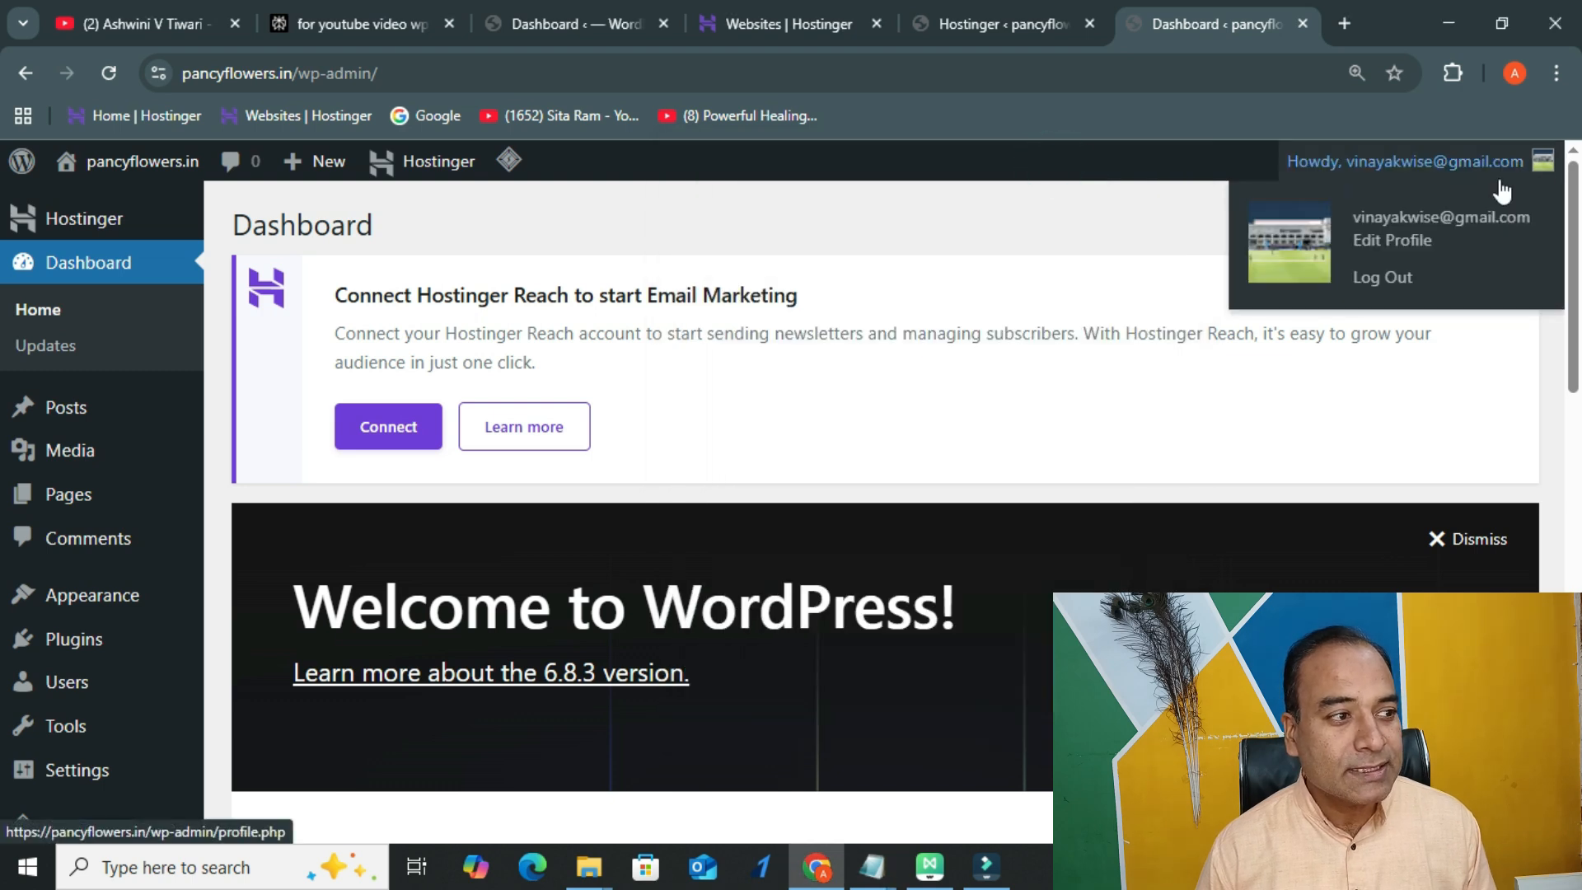
left_click(1386, 279)
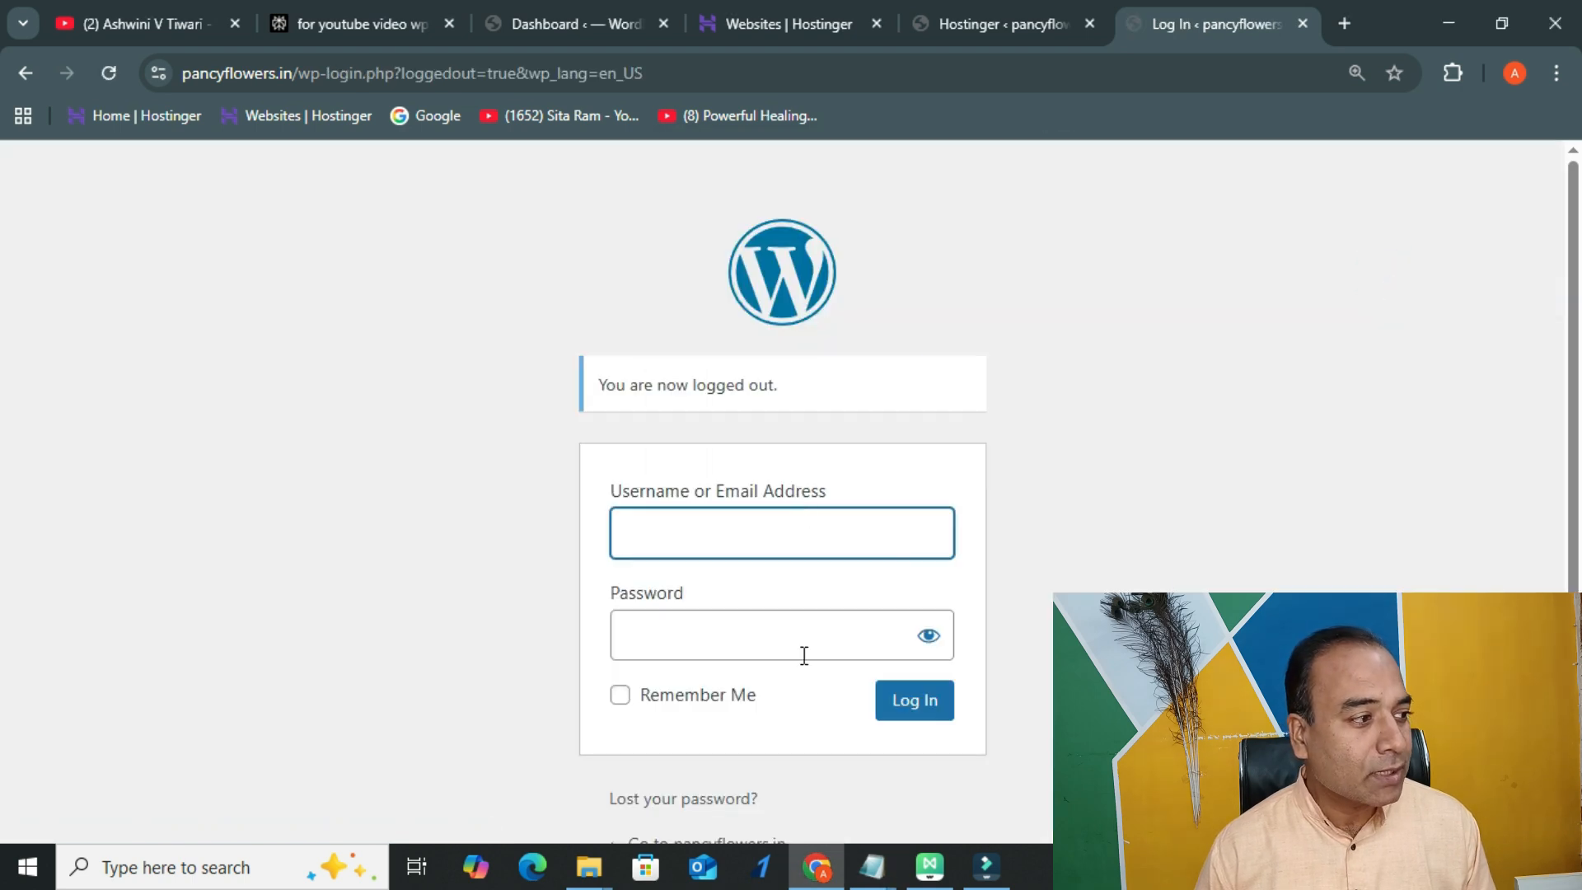
Log in with the saved admin email and old password, then follow 'Lost your password?' after the error
left_click(692, 540)
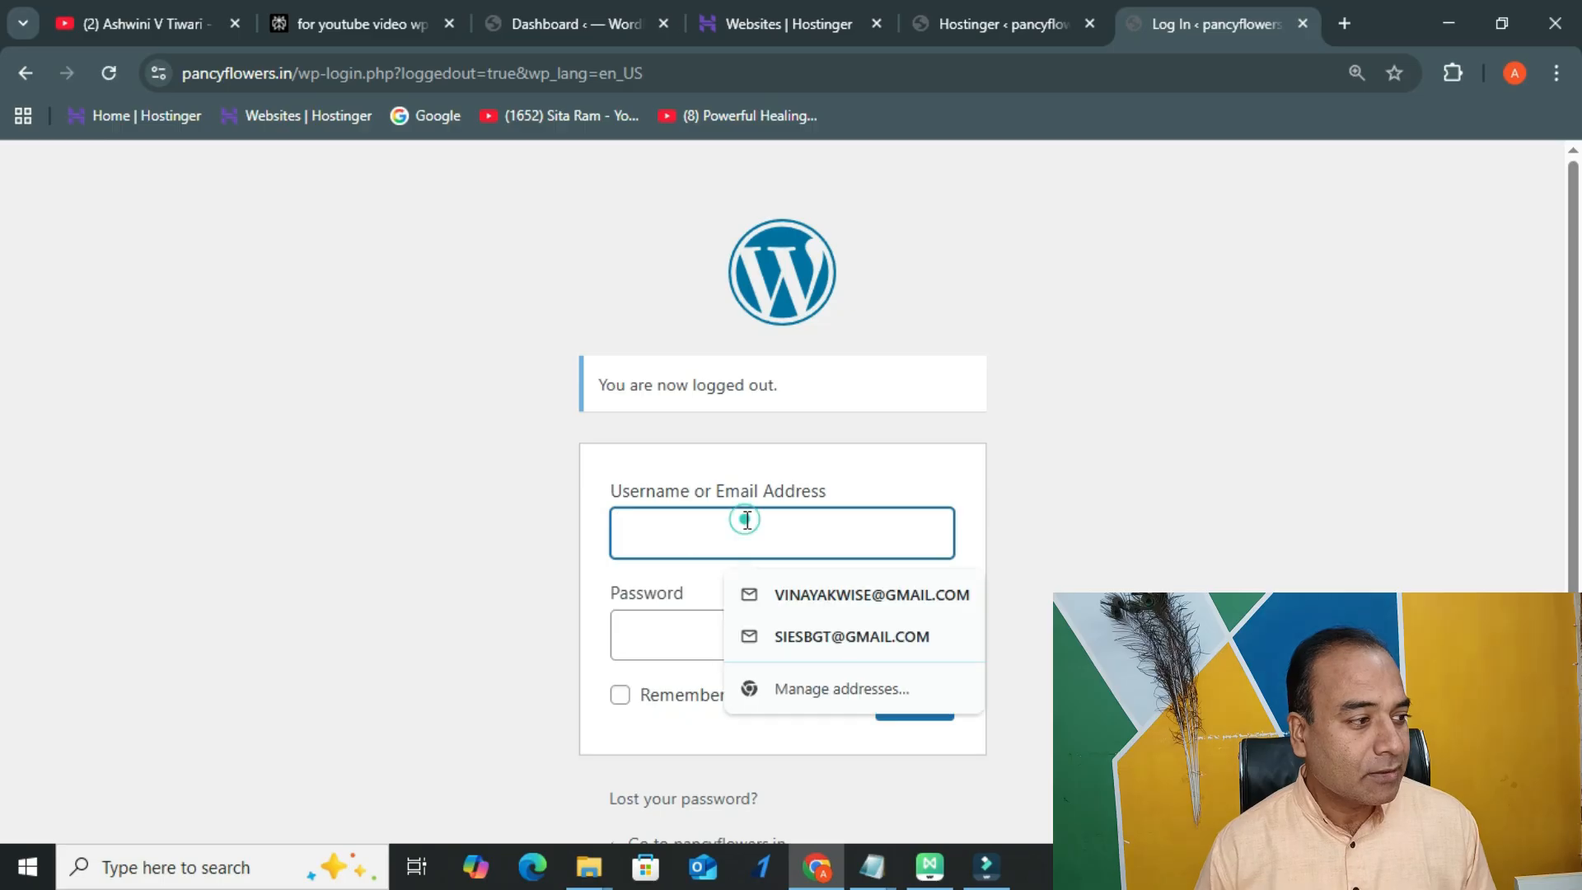
left_click(836, 598)
left_click(709, 618)
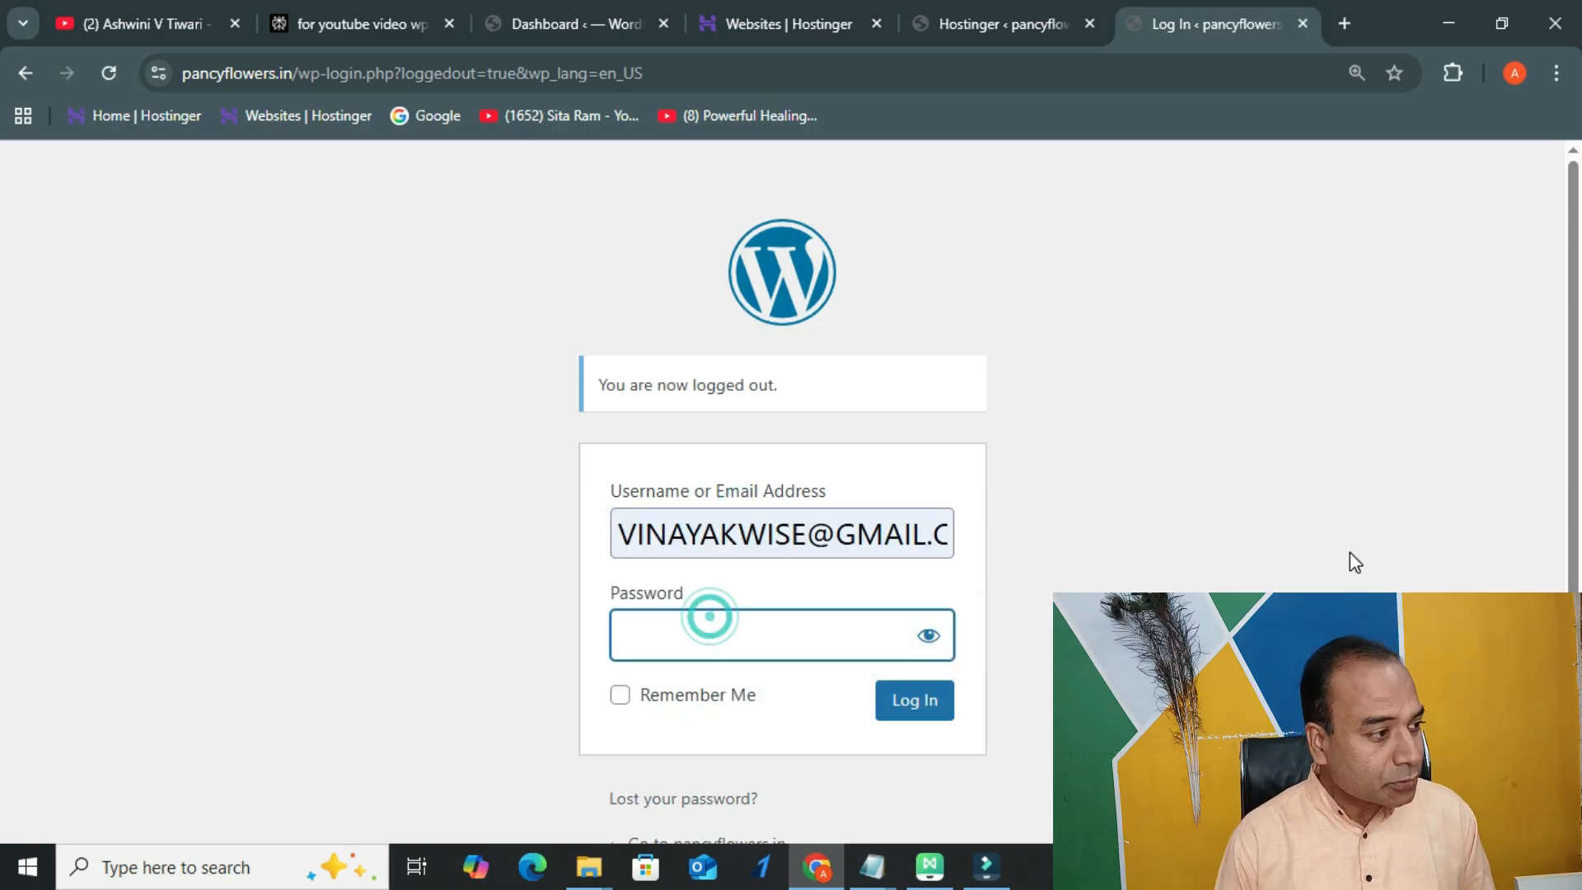
type("*********")
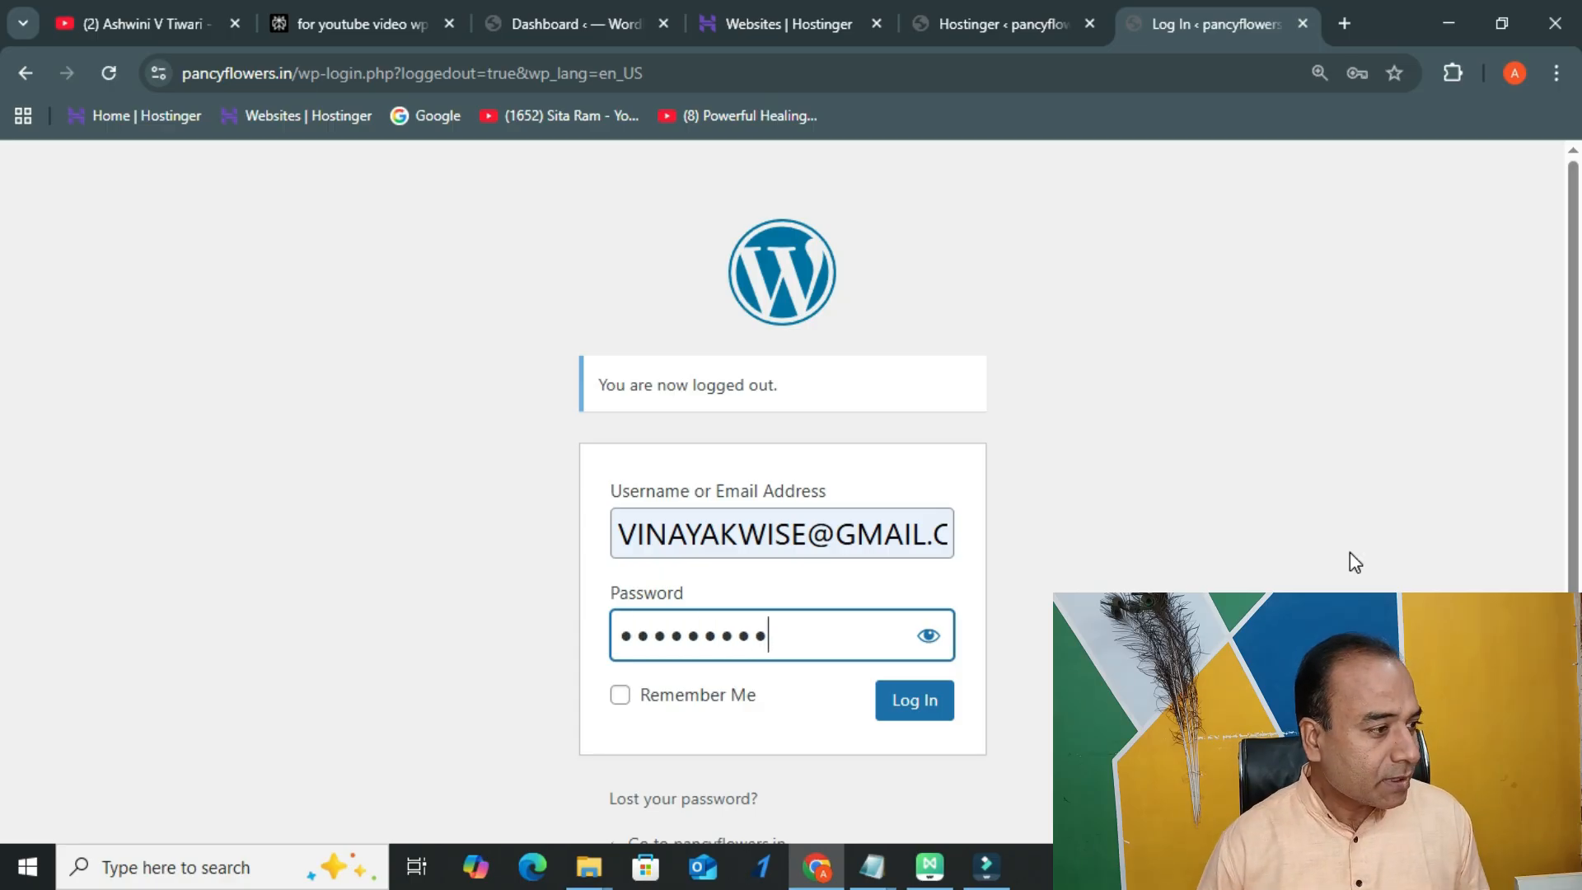
left_click(929, 636)
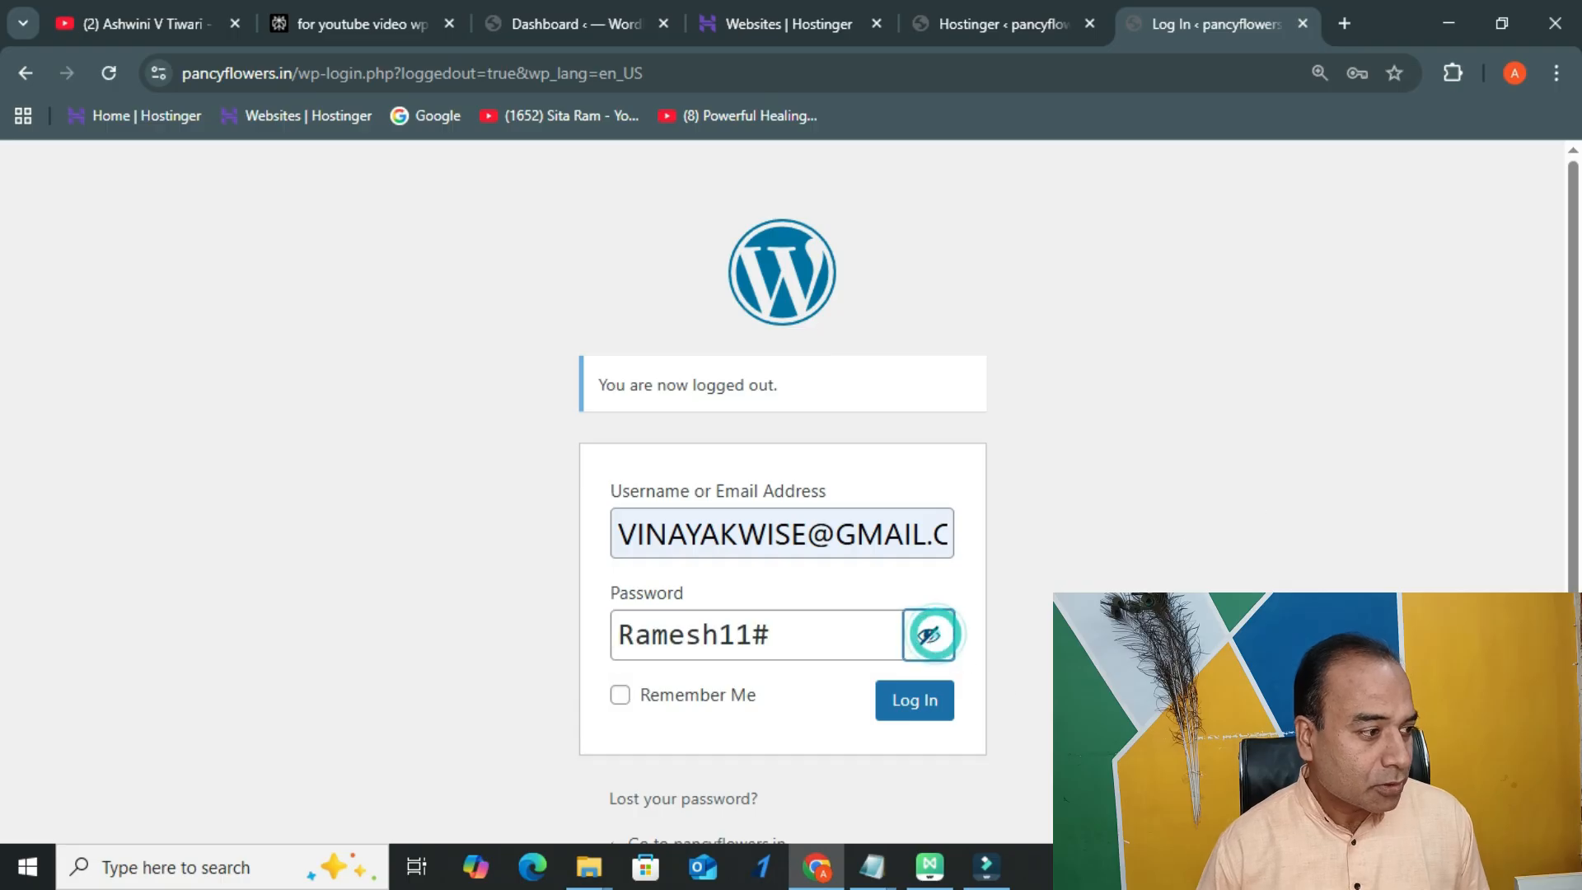
left_click(911, 710)
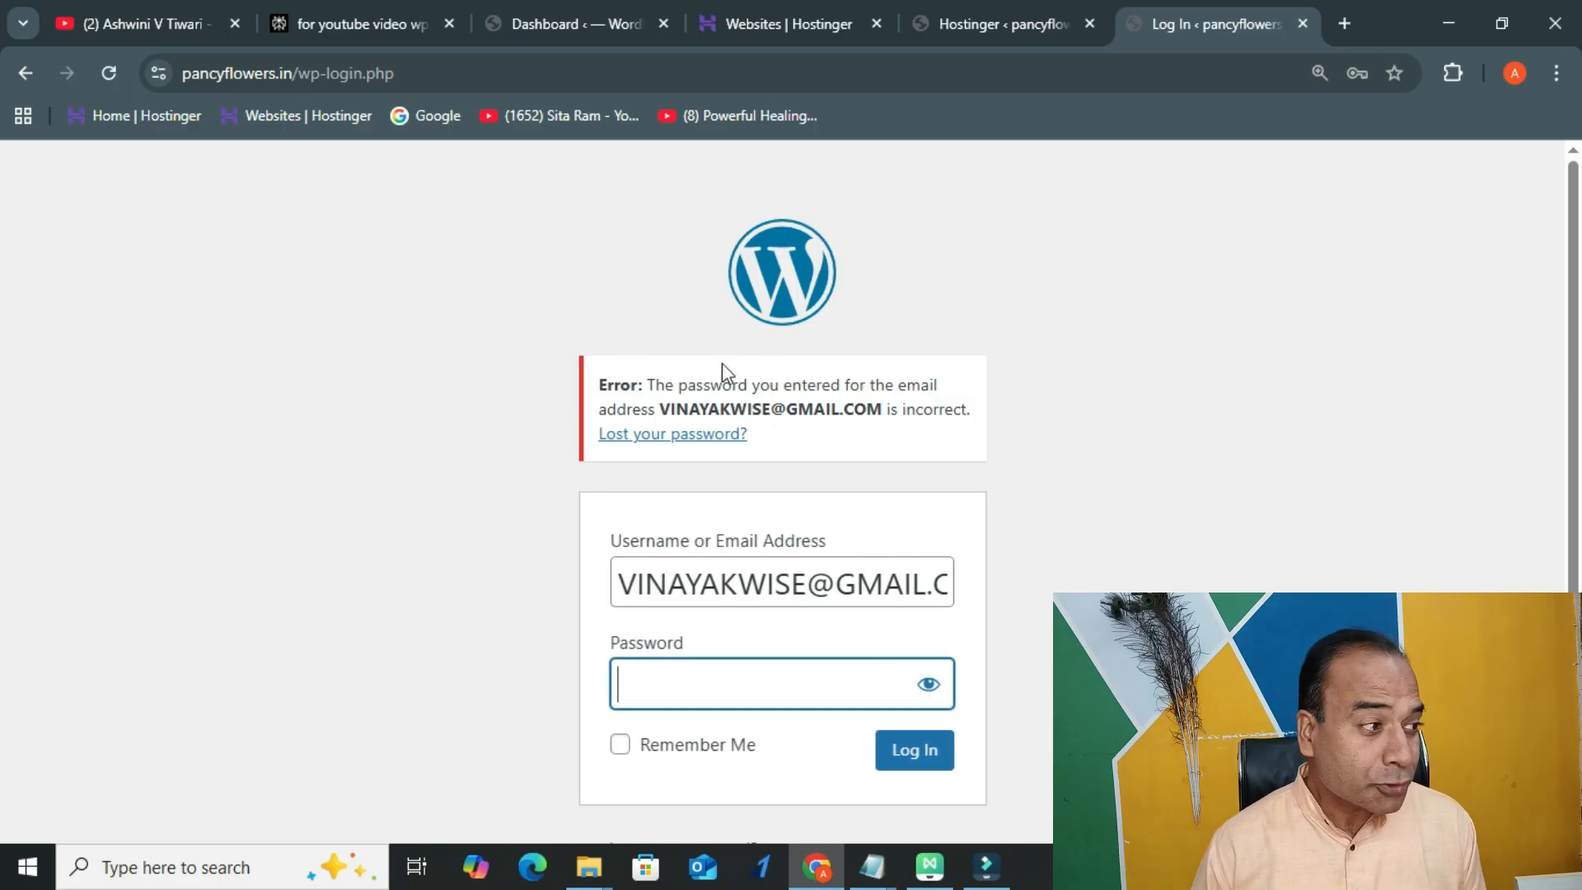
left_click(736, 437)
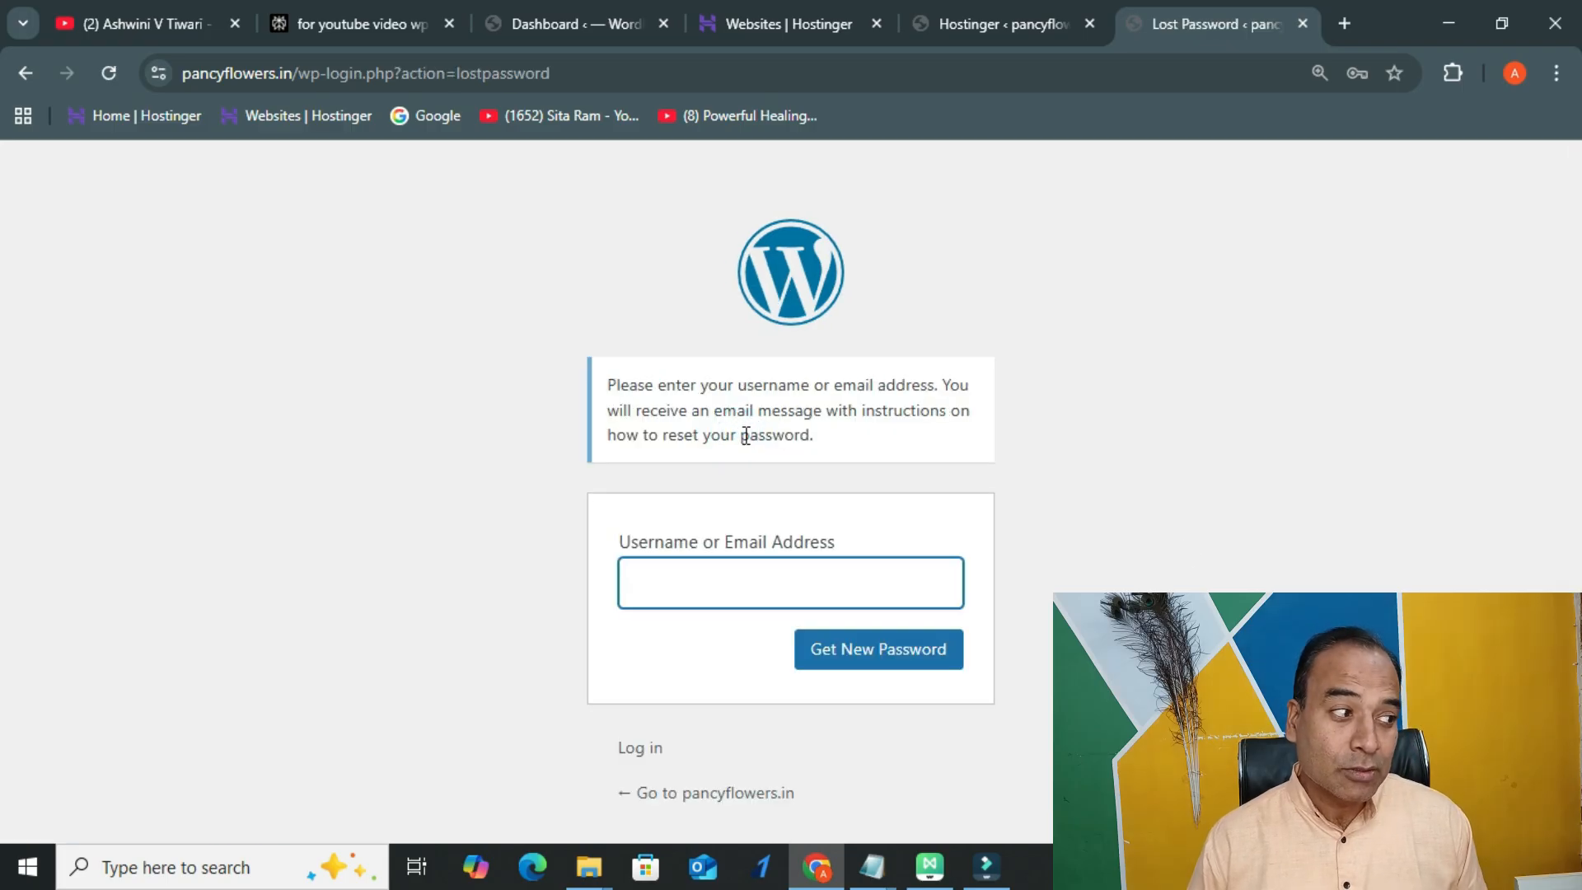
Request a password-reset email using the saved admin email address
left_click(649, 587)
left_click(758, 649)
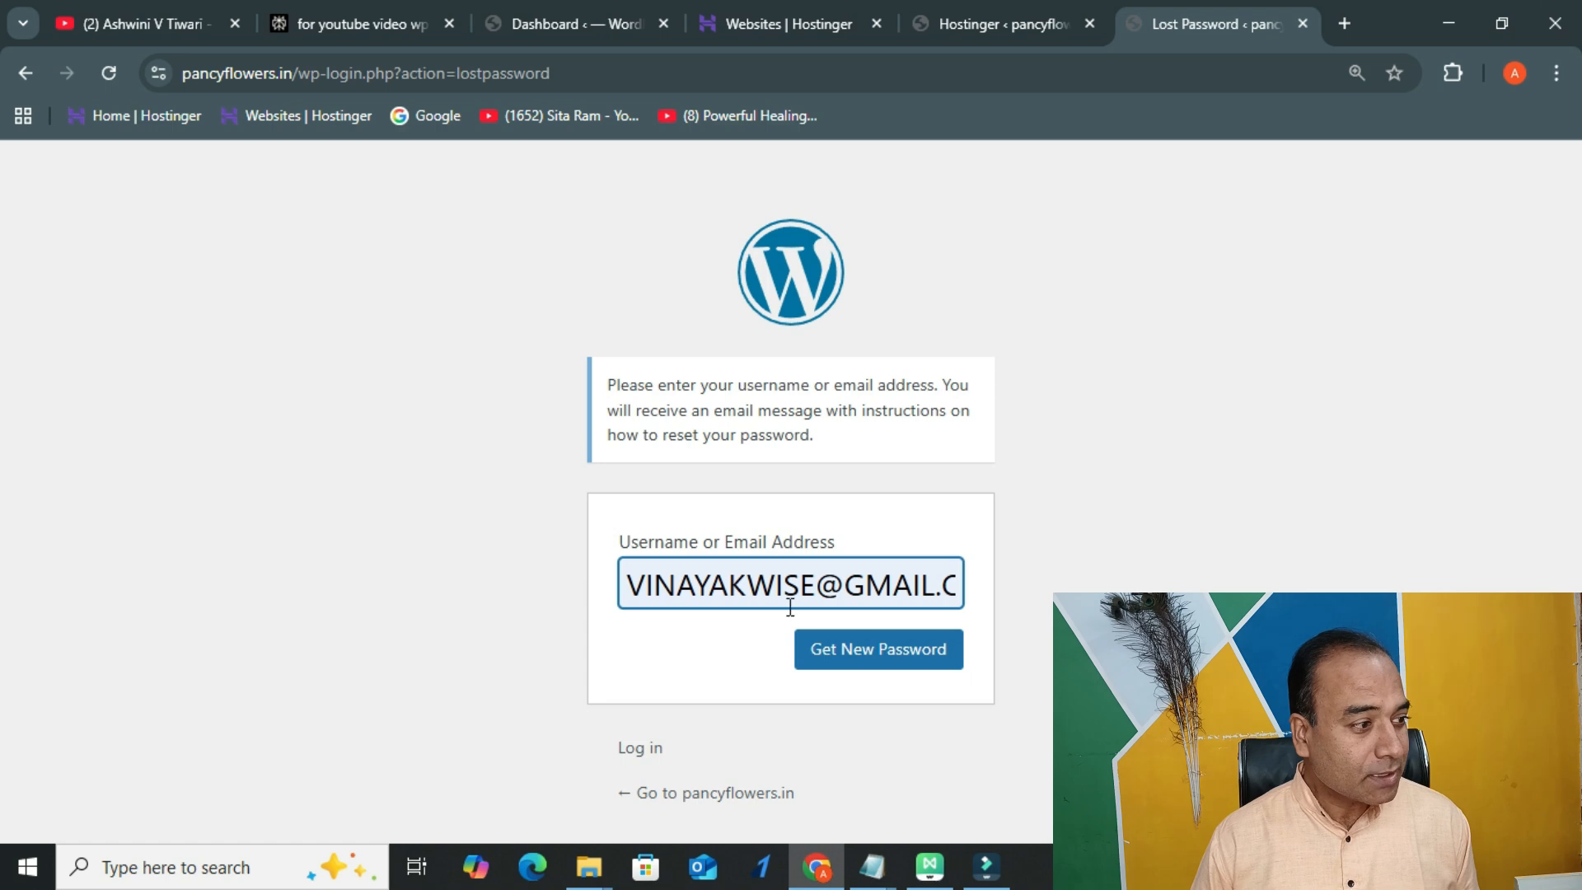
left_click(854, 655)
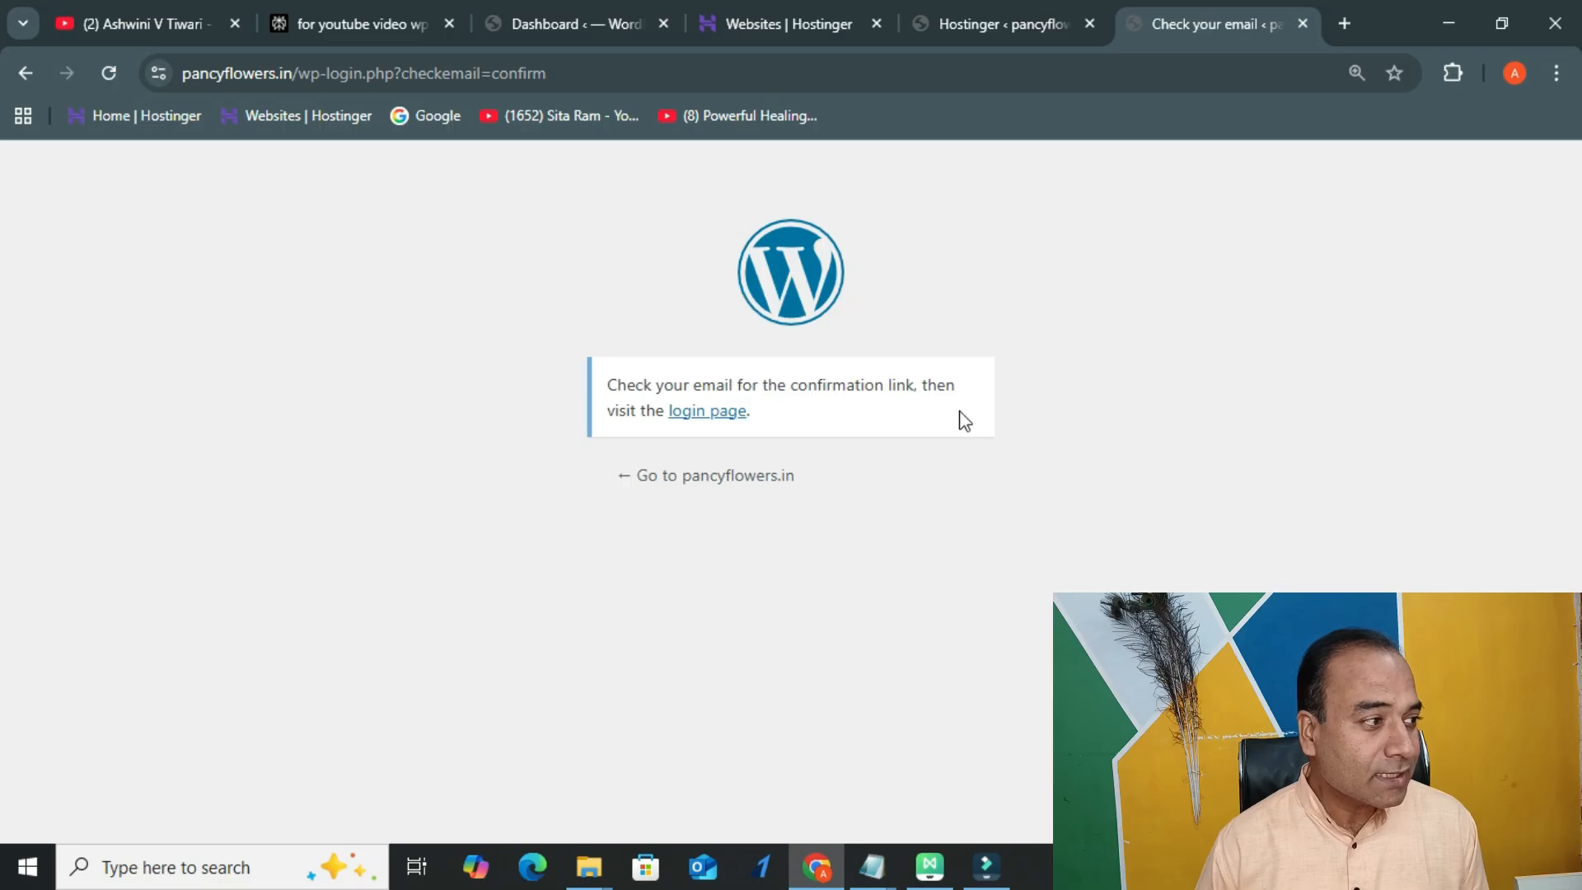
Go back to the login page, autofill the admin email as username, and open a new tab
left_click(692, 412)
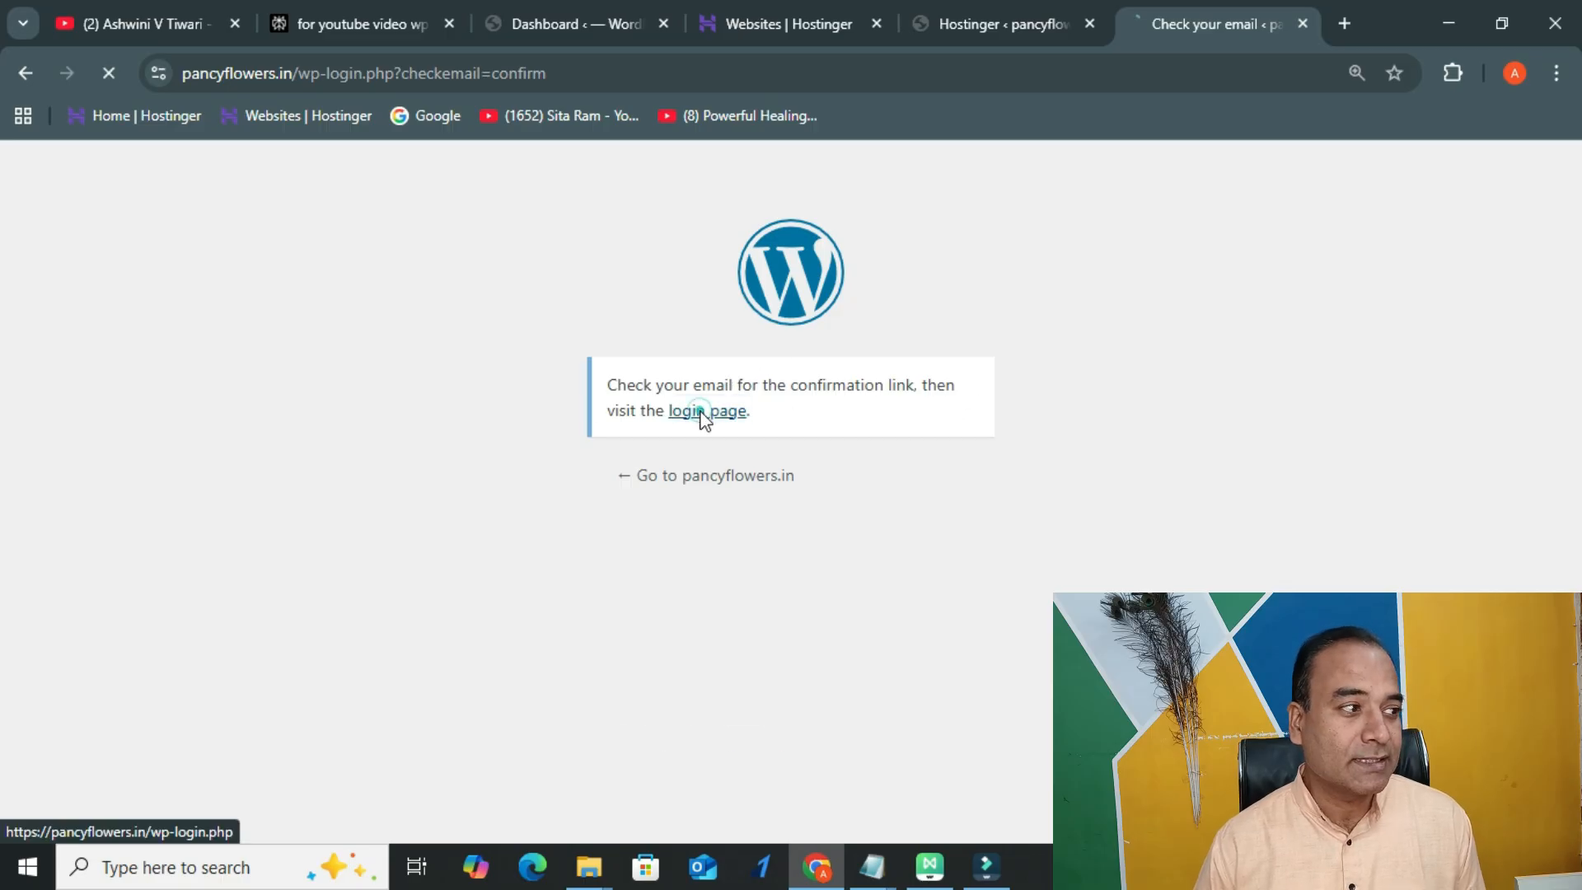
left_click(673, 448)
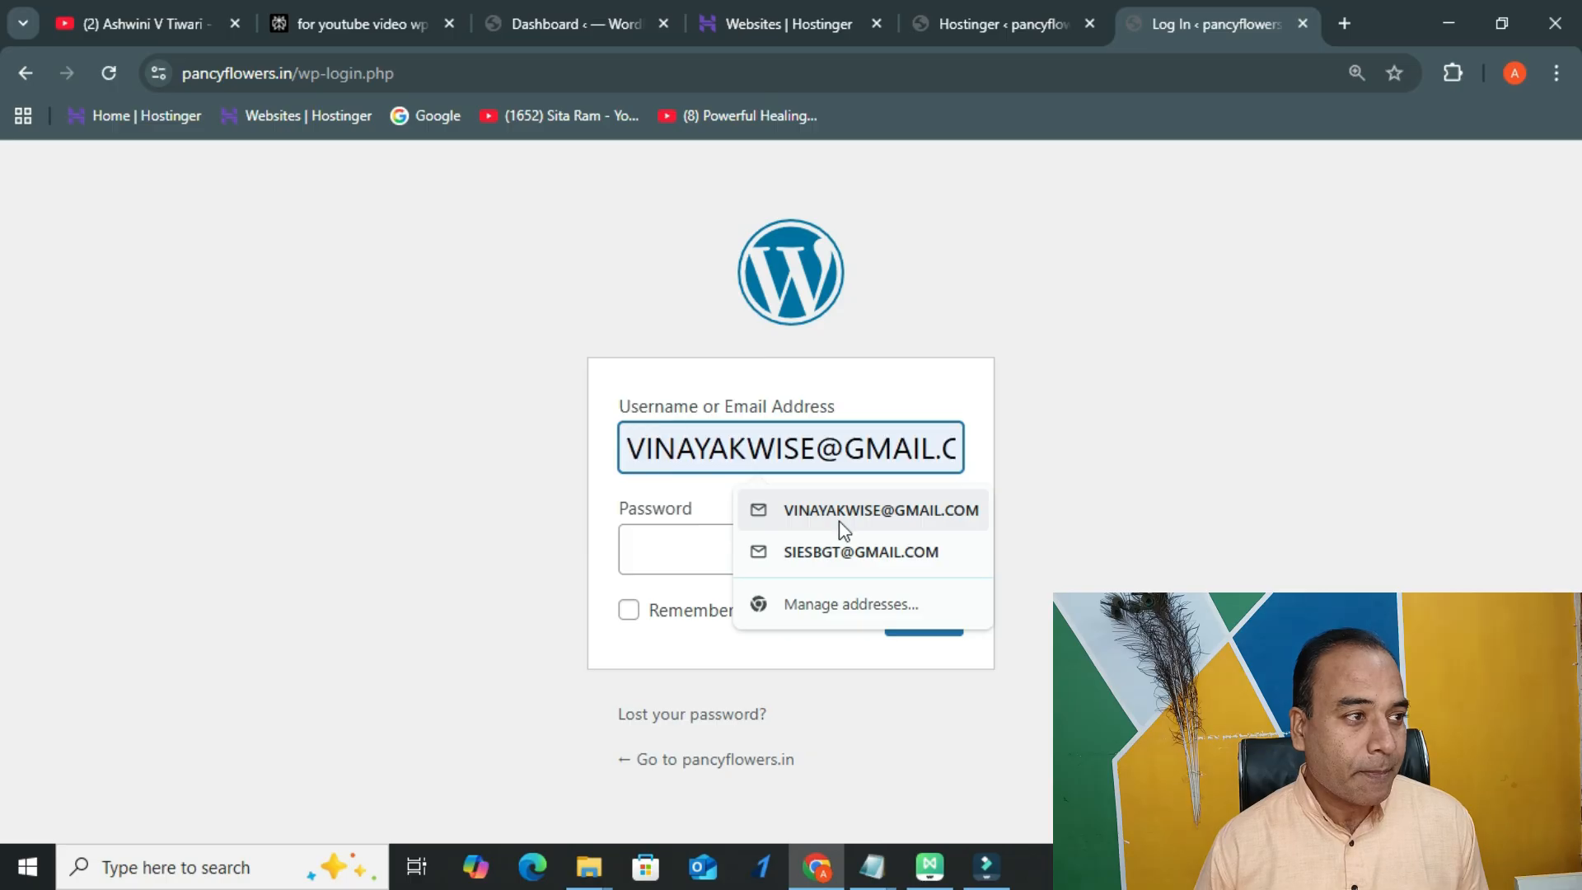
left_click(839, 521)
left_click(1348, 21)
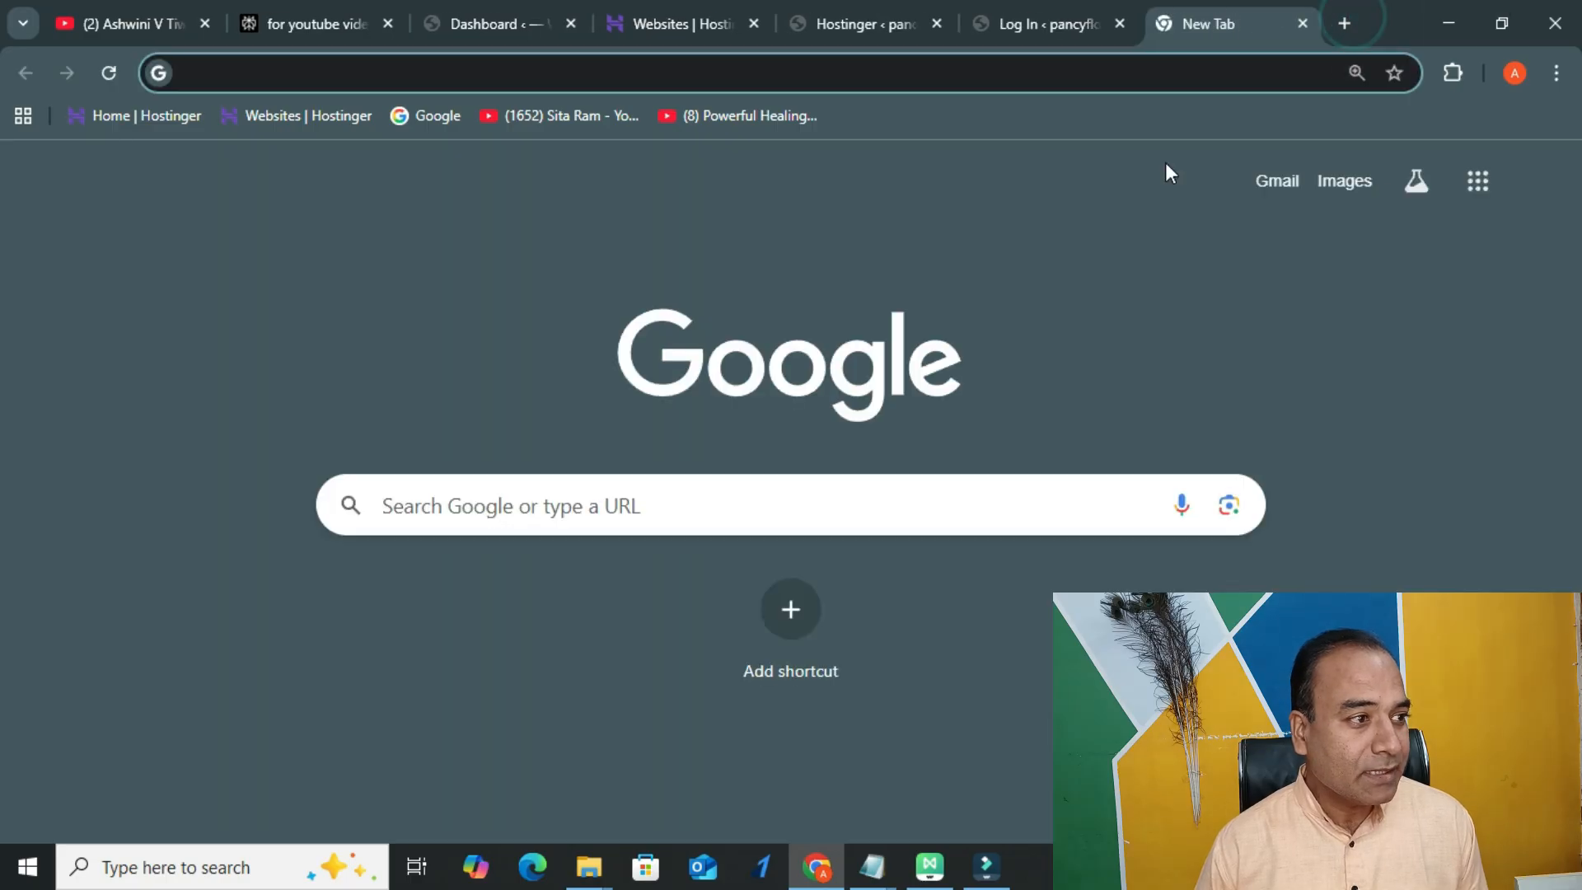
Open the pancyflowers.in Password Reset email in Gmail and follow its reset link
left_click(1280, 183)
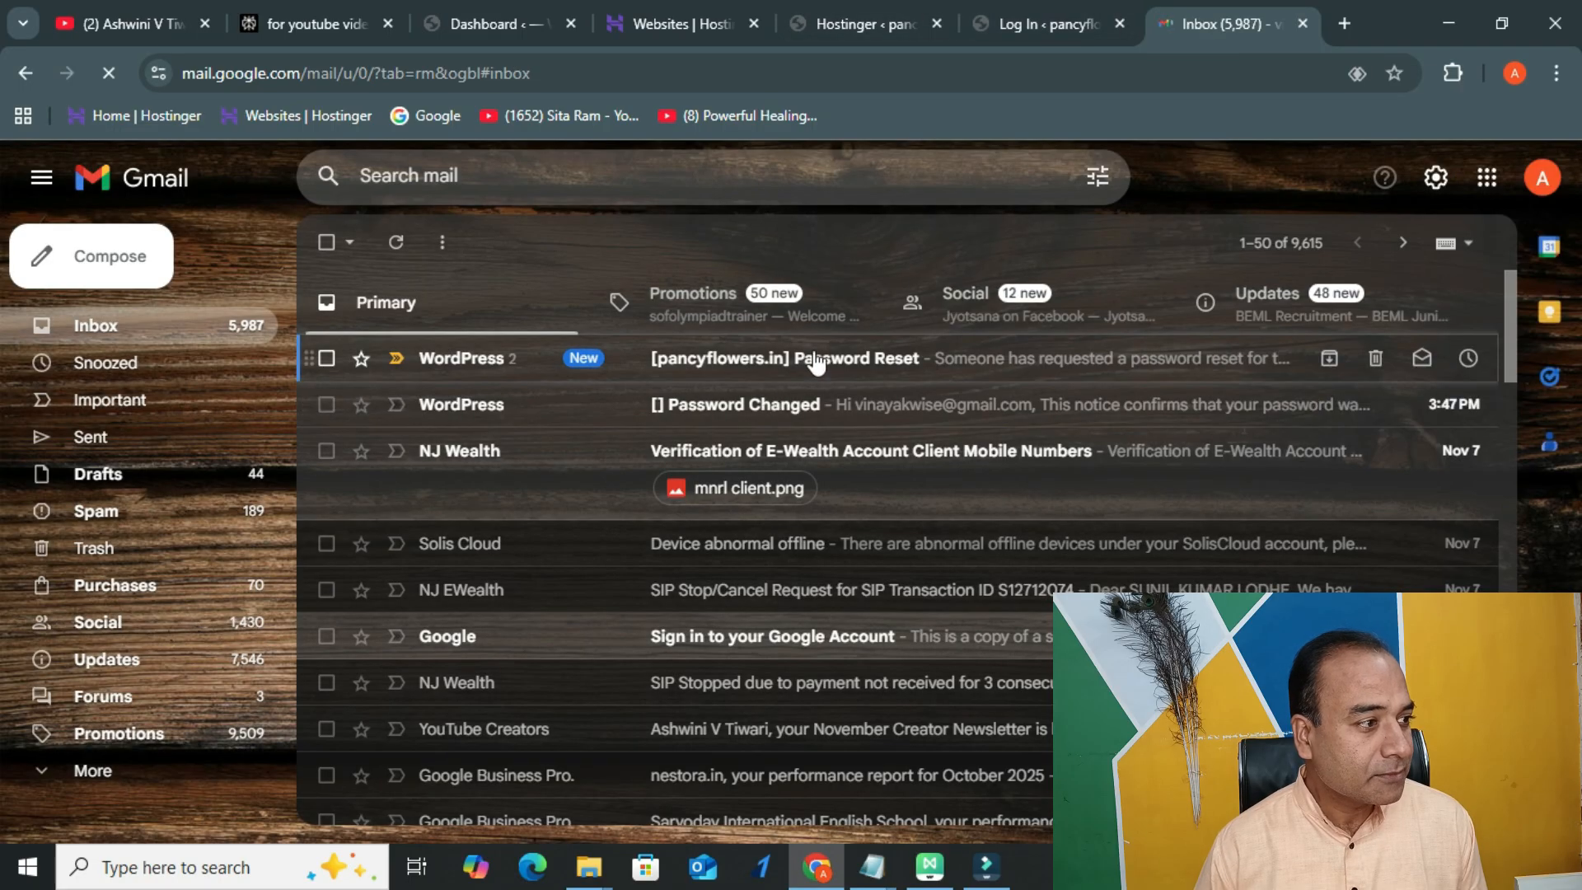
left_click(814, 359)
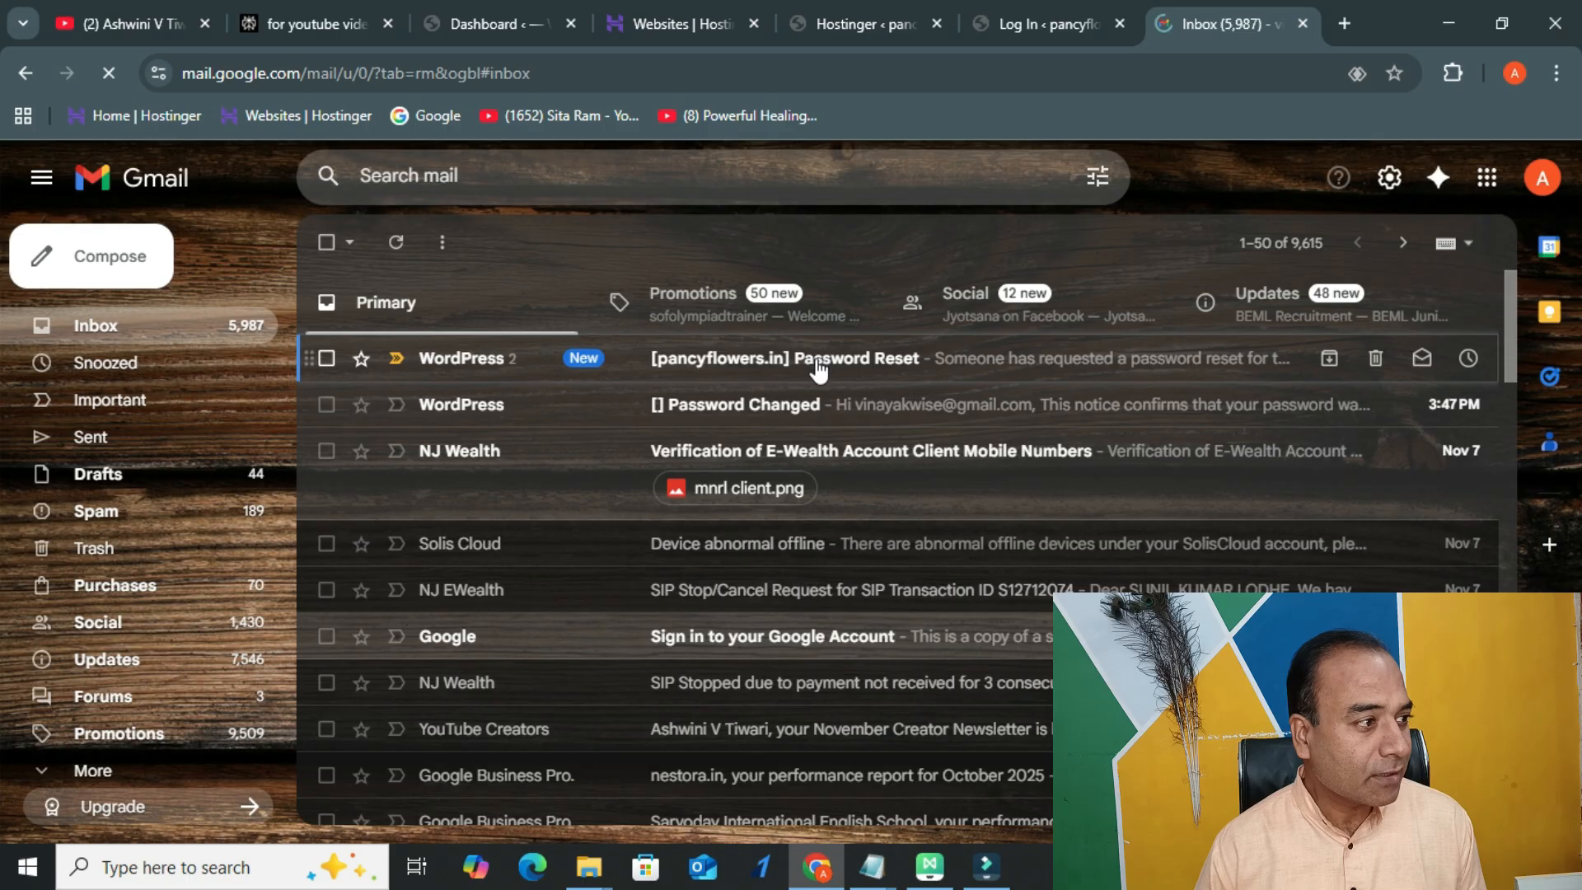
left_click(818, 359)
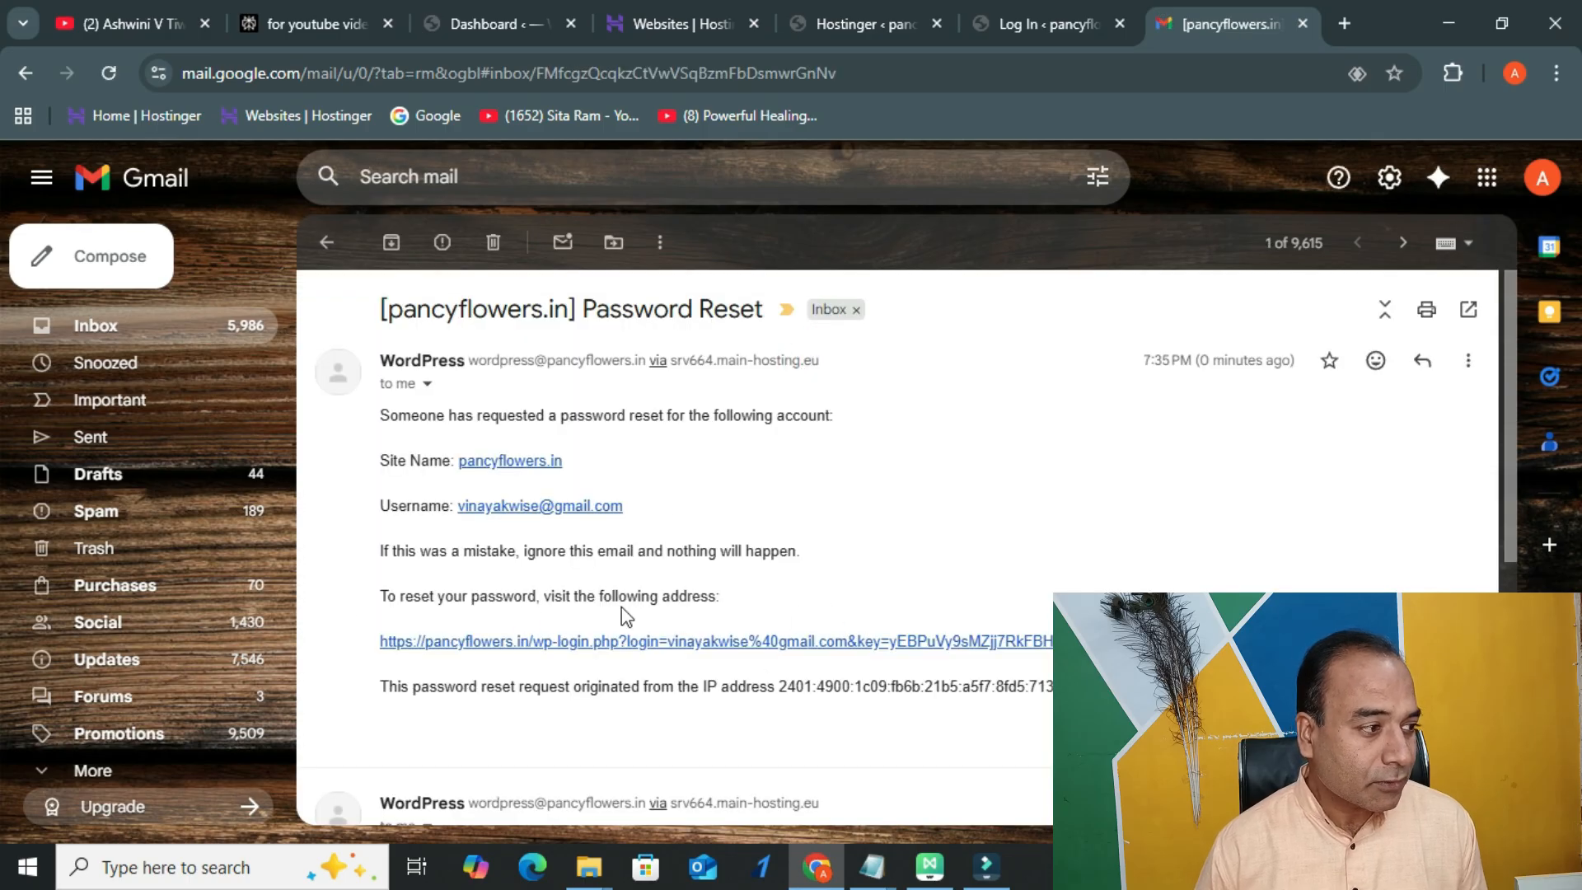
left_click(848, 651)
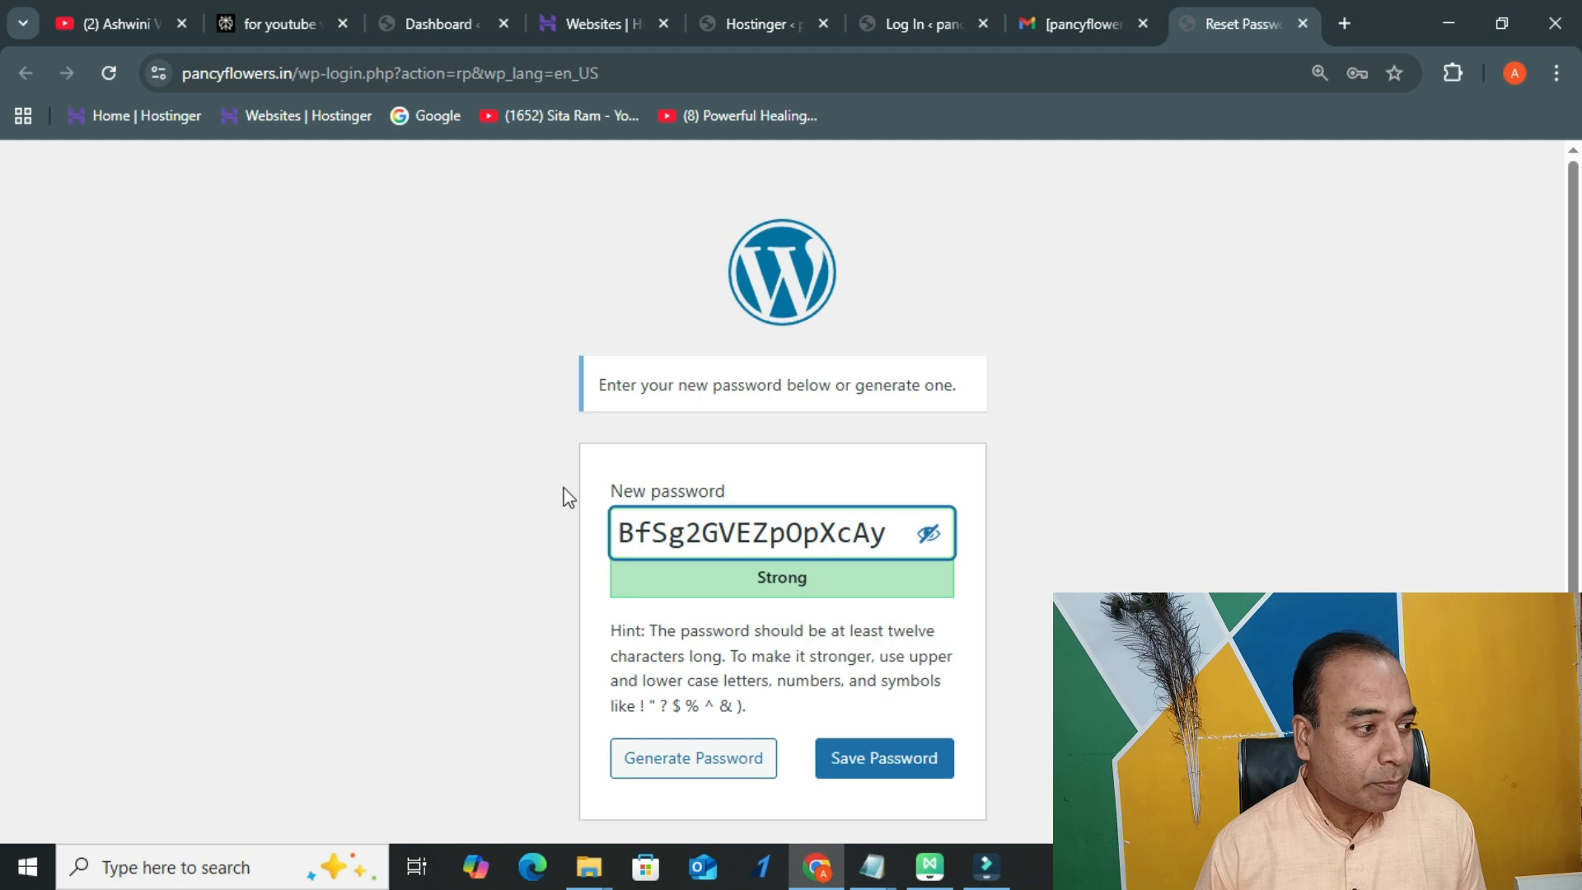
Replace the generated password with a custom strong password, save it without storing it in Chrome, and return to login
left_click_drag(892, 540, 540, 582)
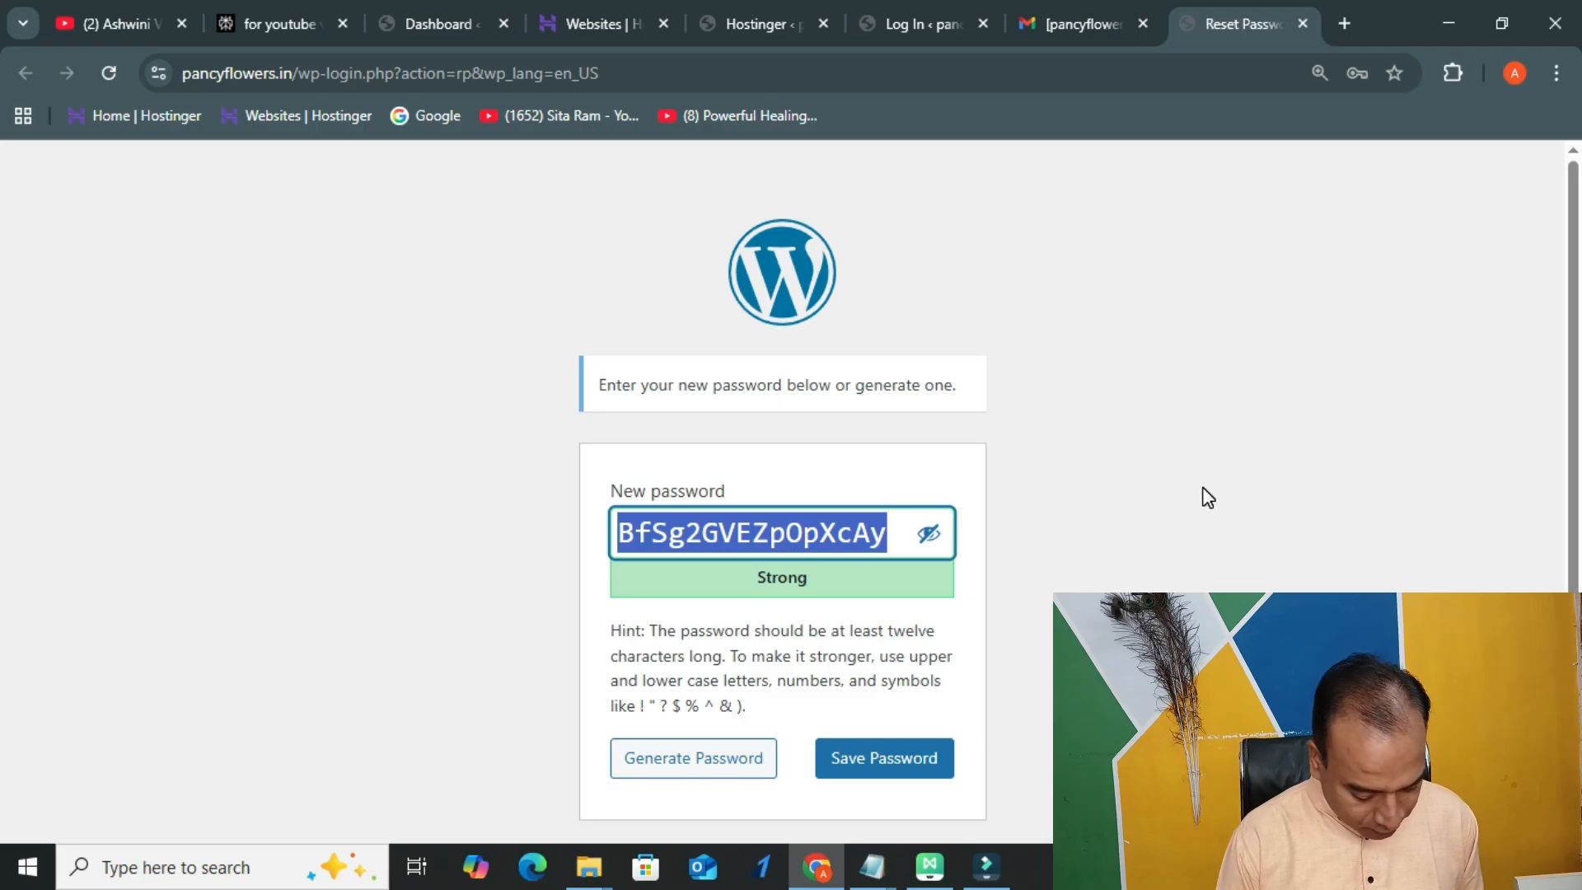
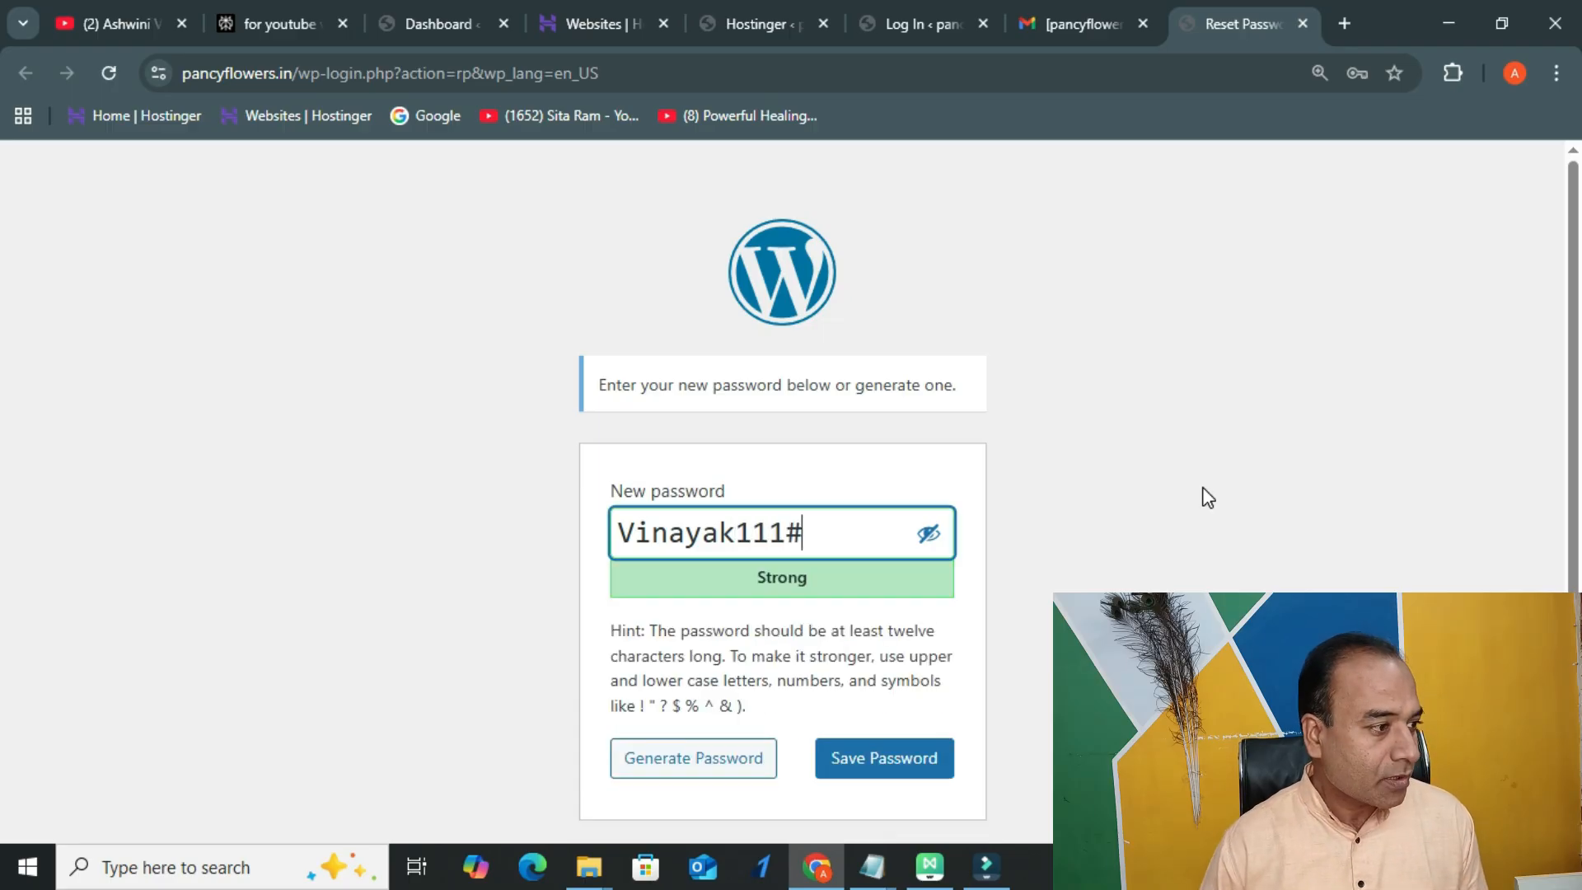
left_click(1202, 492)
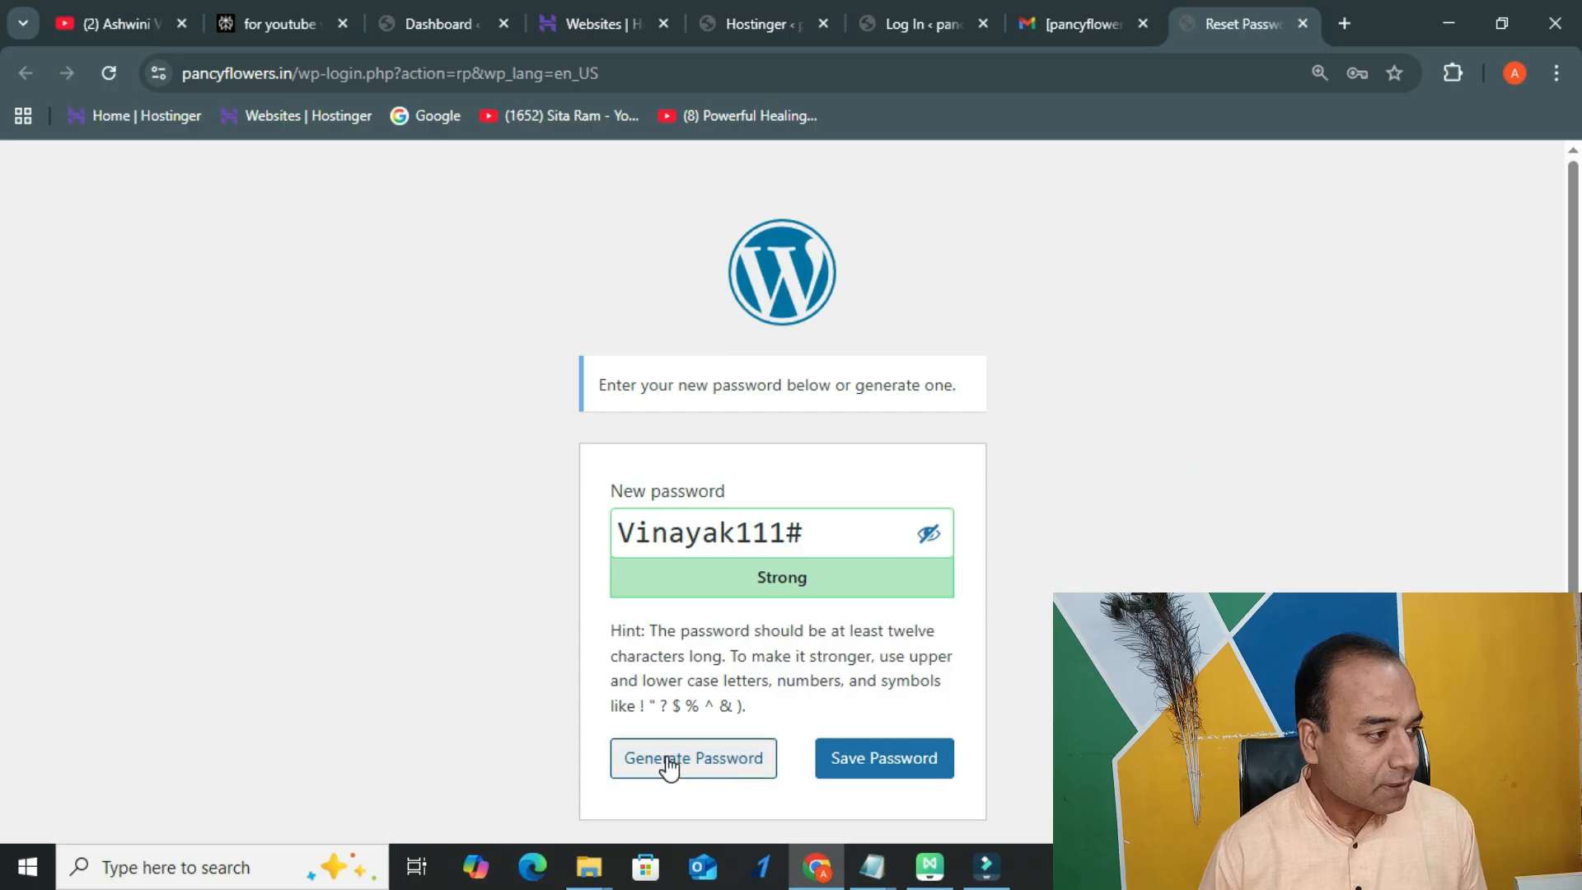
left_click(903, 763)
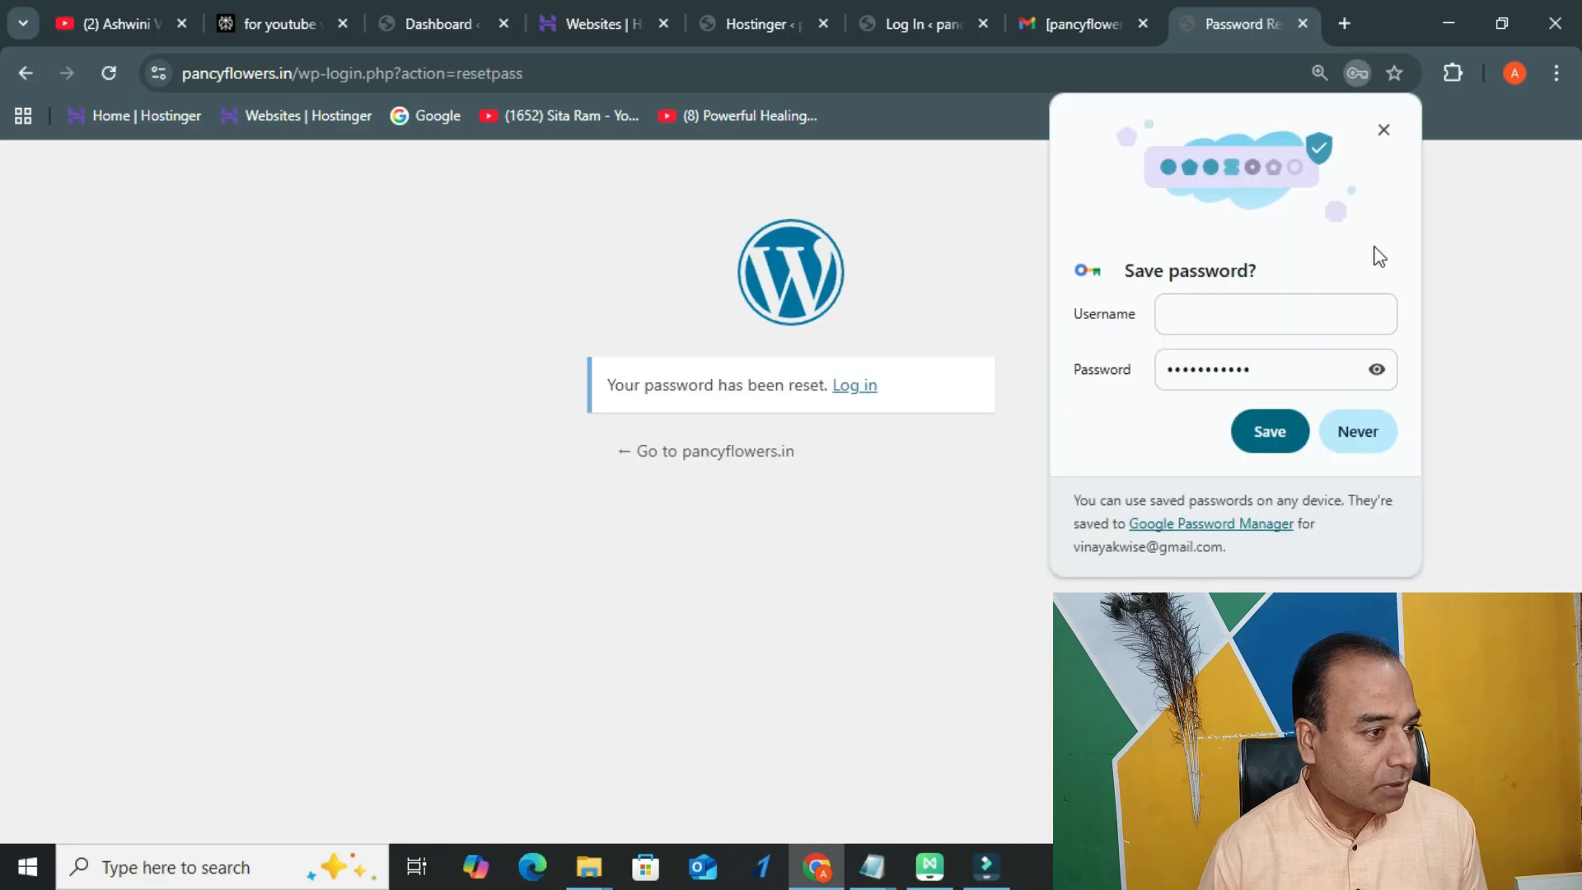
left_click(1361, 428)
left_click(855, 385)
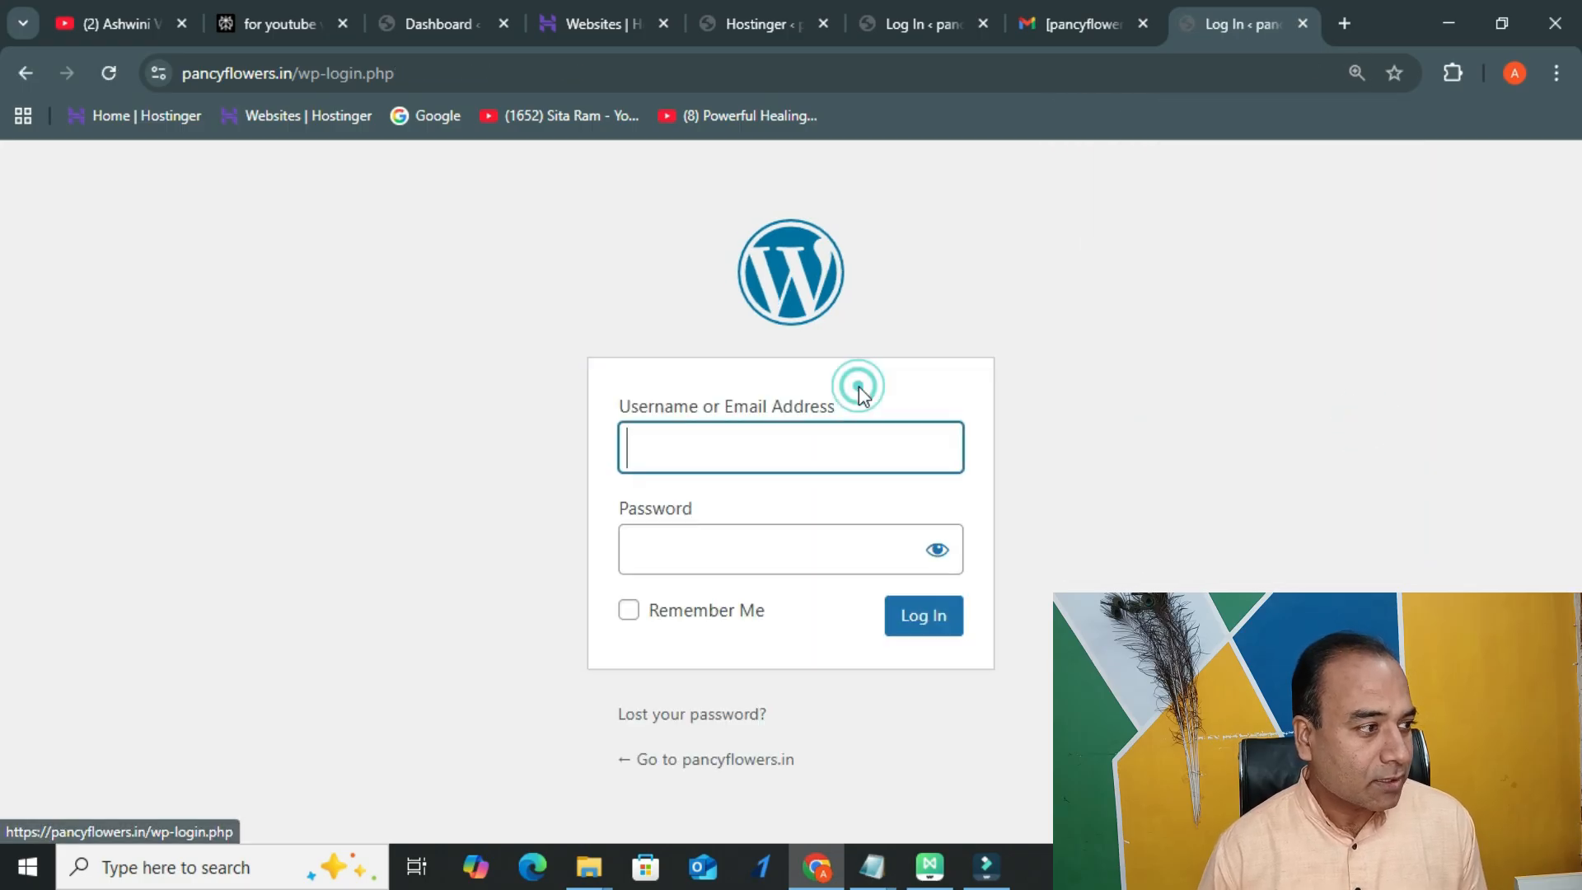
Sign in with the saved admin email and the new password, verifying it before logging in
left_click(751, 448)
left_click(888, 494)
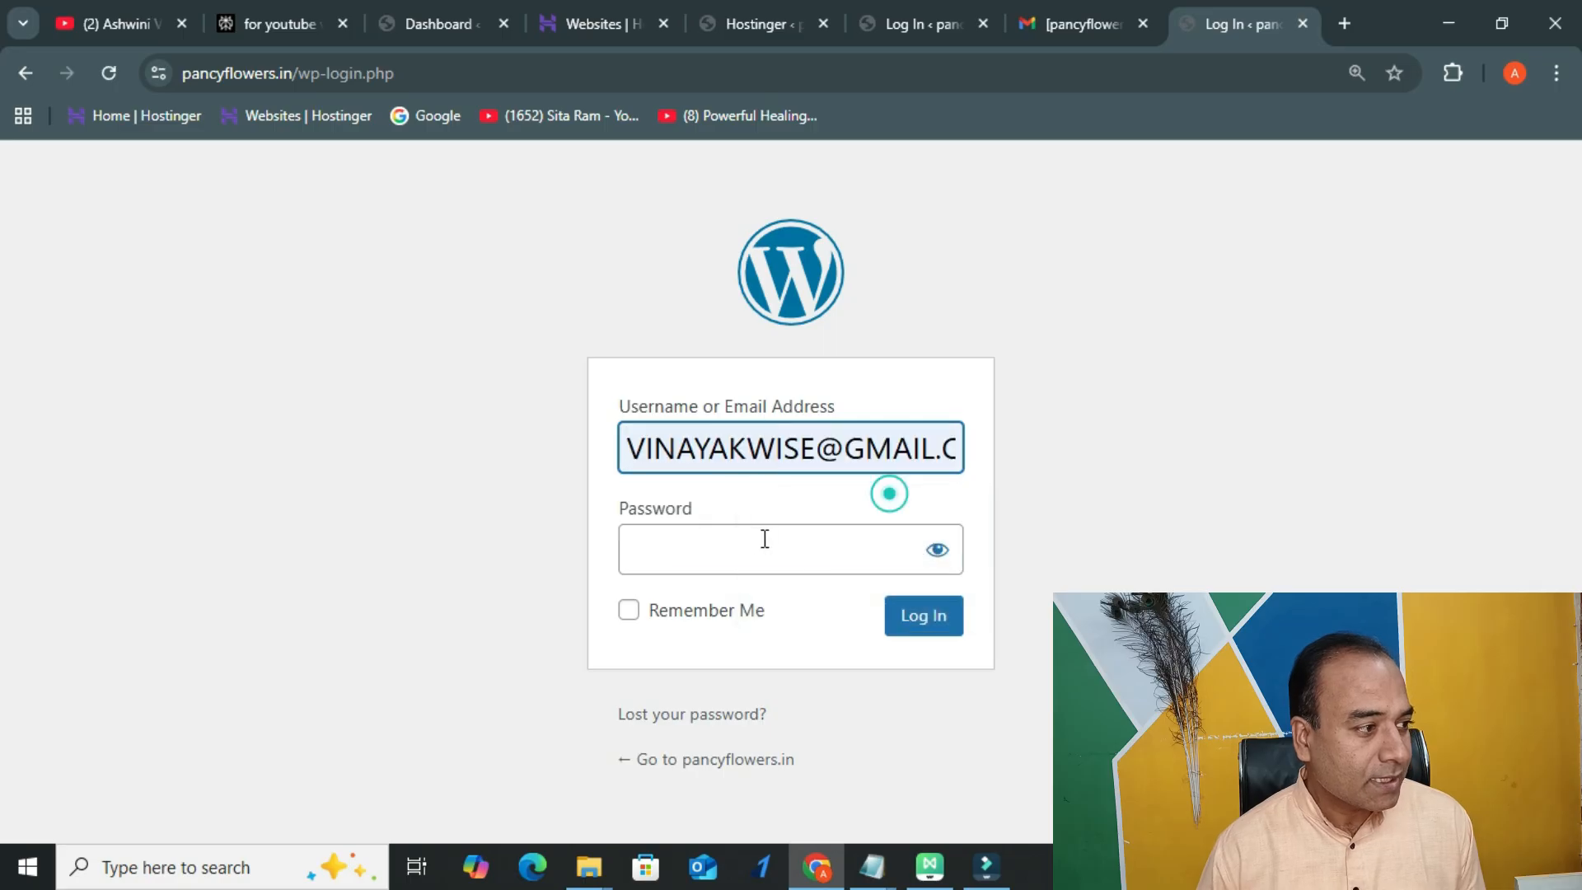
left_click(755, 541)
type("•••••••")
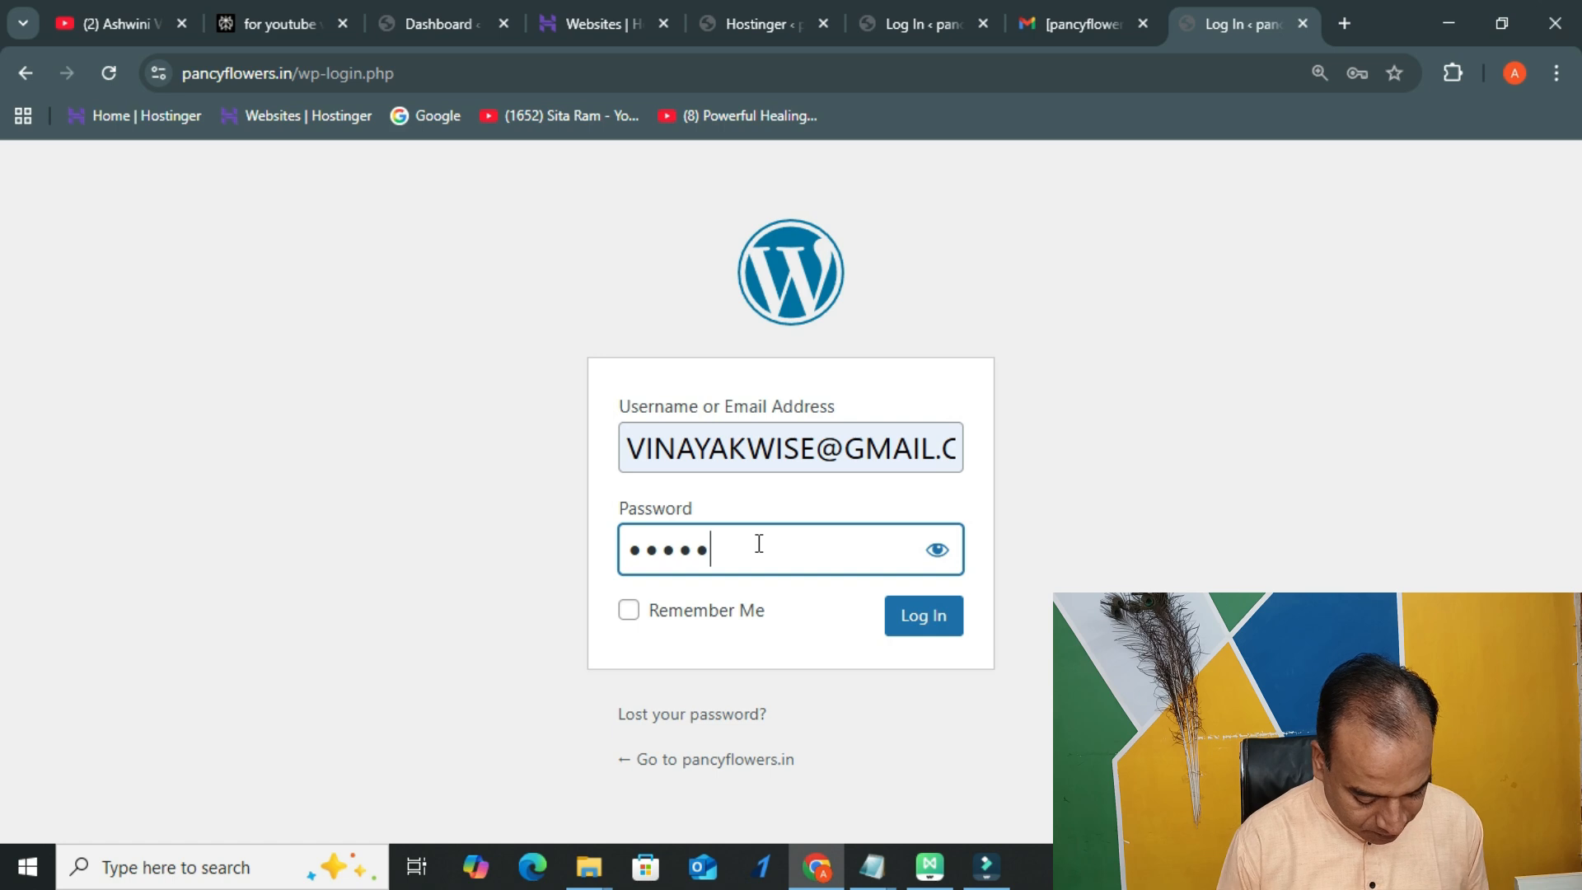
type("••••")
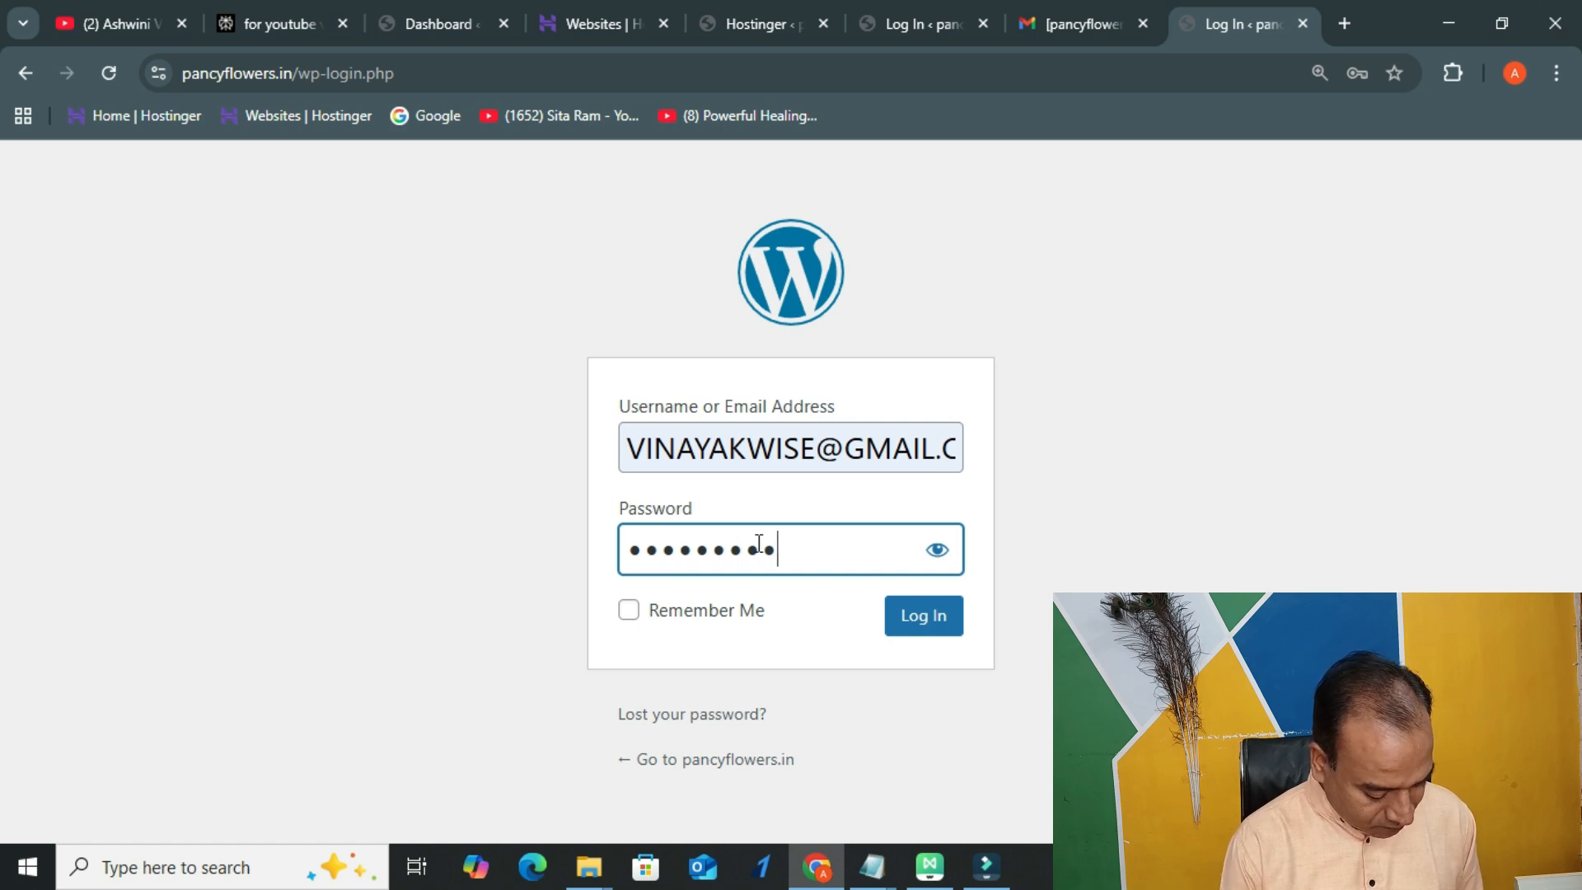
left_click(937, 553)
left_click(947, 613)
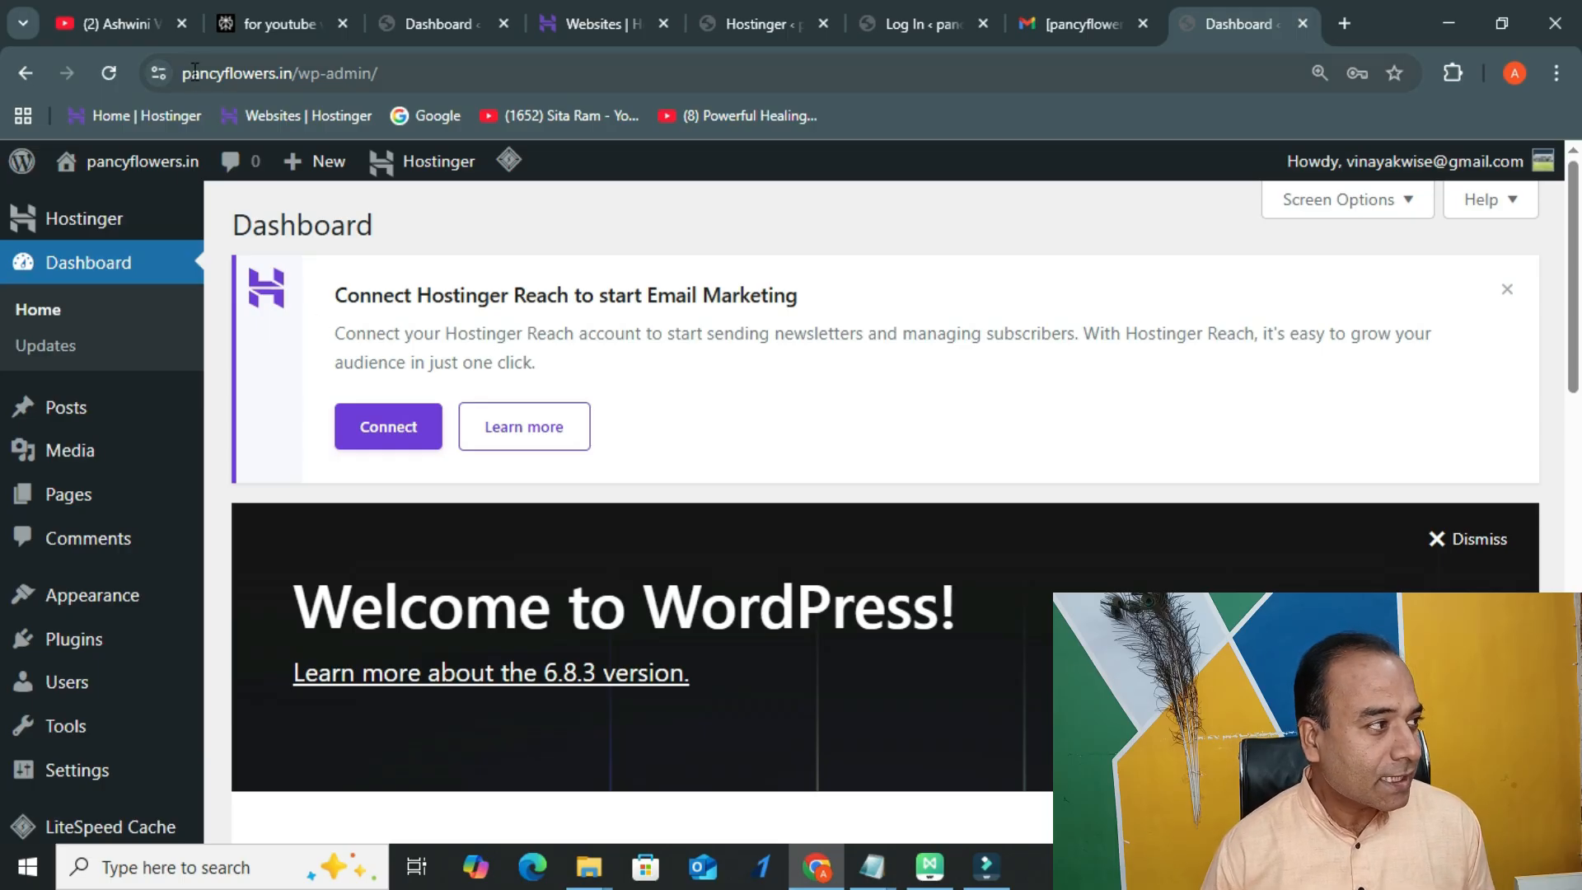
left_click_drag(180, 73, 367, 77)
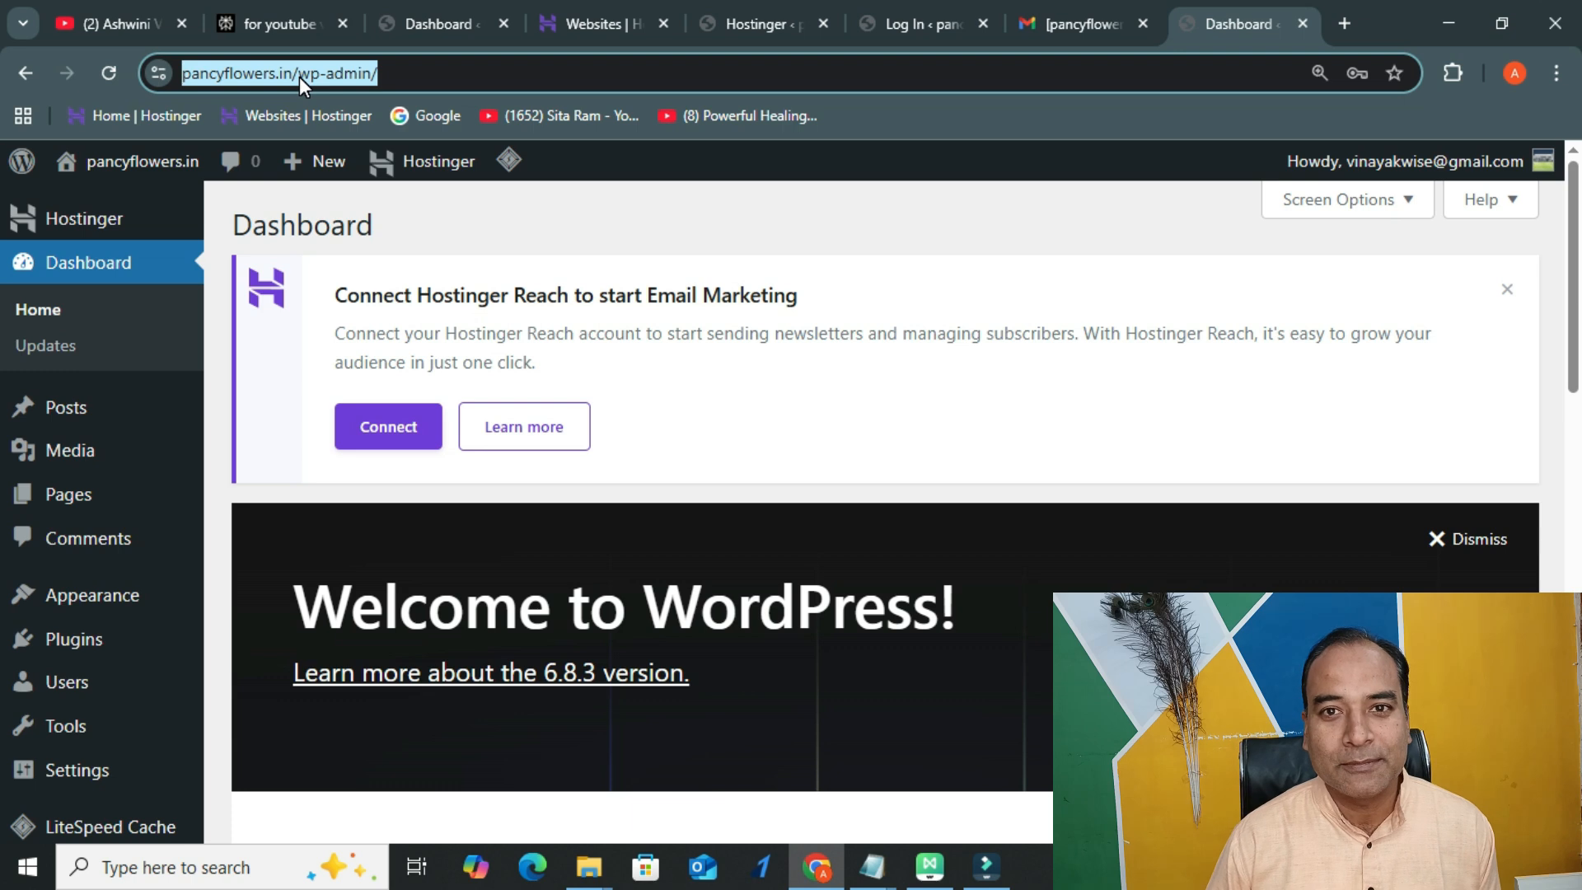
left_click(377, 63)
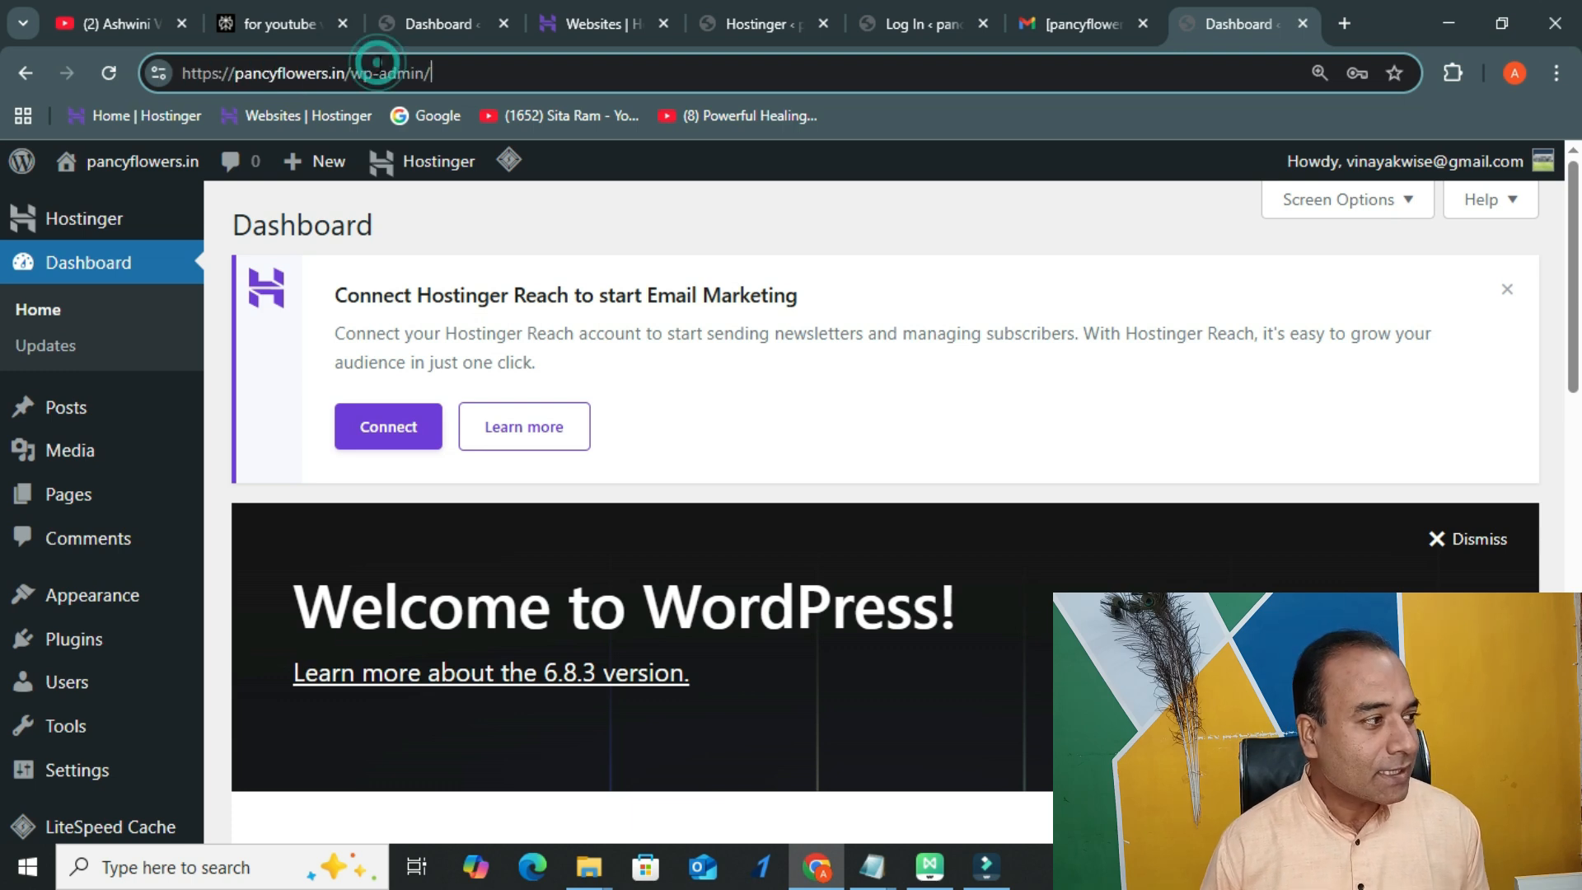